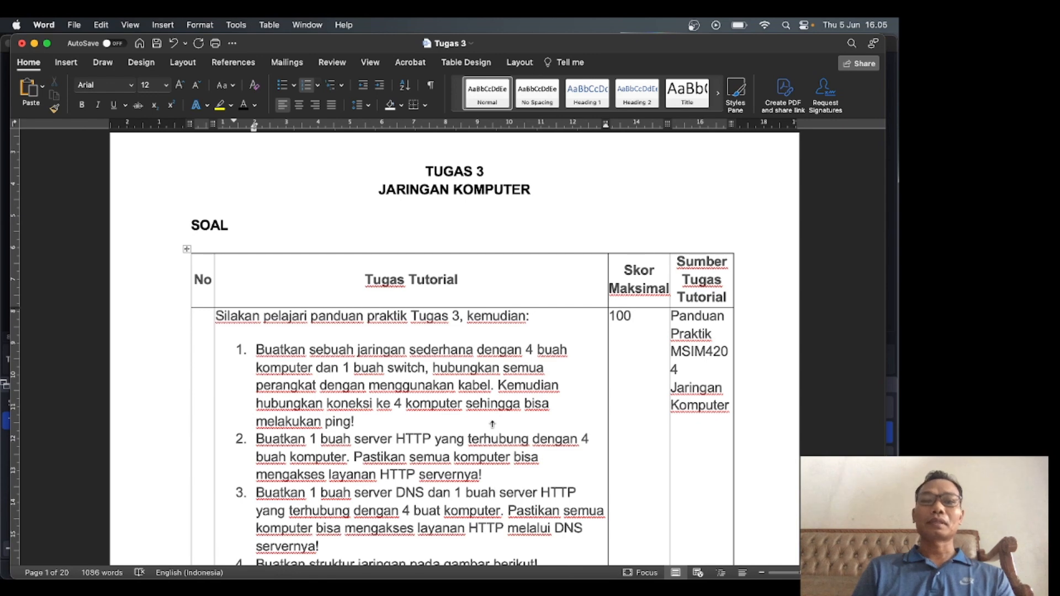
- Read the four practical questions in the SOAL table of the Tugas 3 document
{"action": "scroll", "coordinate": [451, 393], "scroll_direction": "down", "scroll_amount": 2}
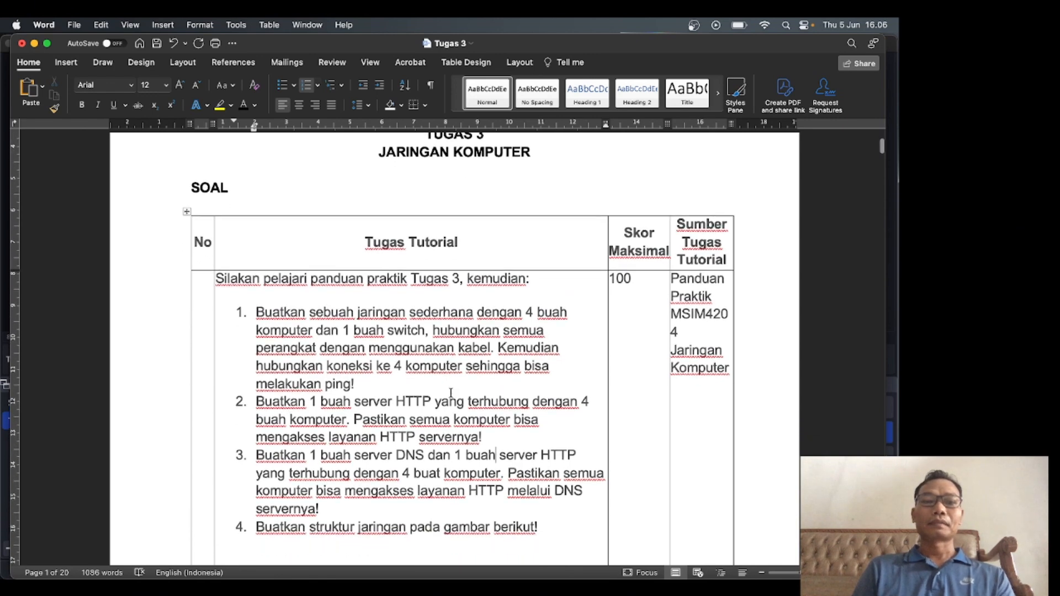
{"action": "scroll", "coordinate": [451, 393], "scroll_direction": "down", "scroll_amount": 2}
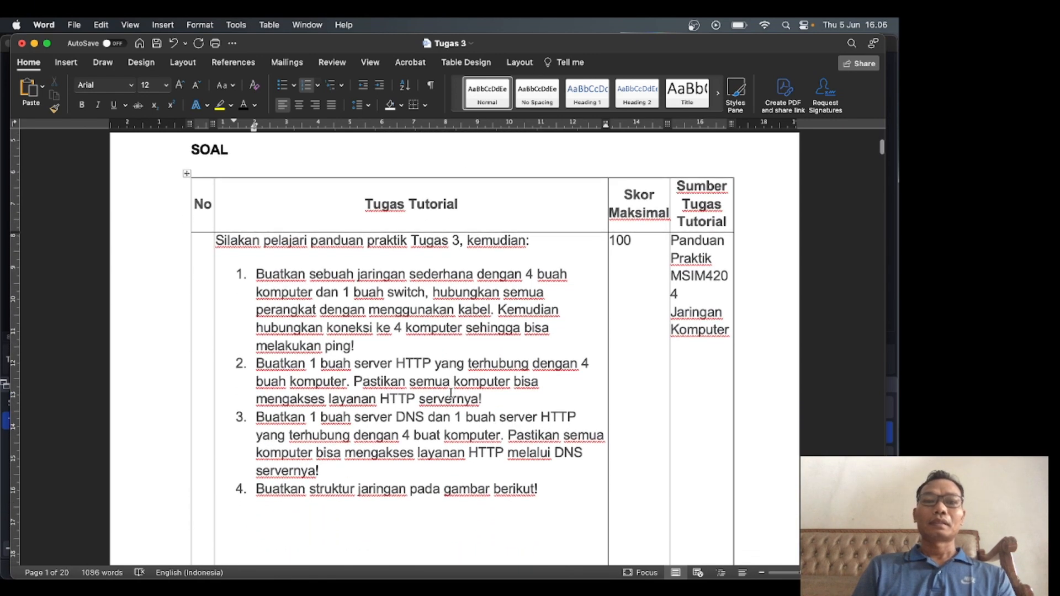
{"action": "scroll", "coordinate": [451, 393], "scroll_direction": "down", "scroll_amount": 2}
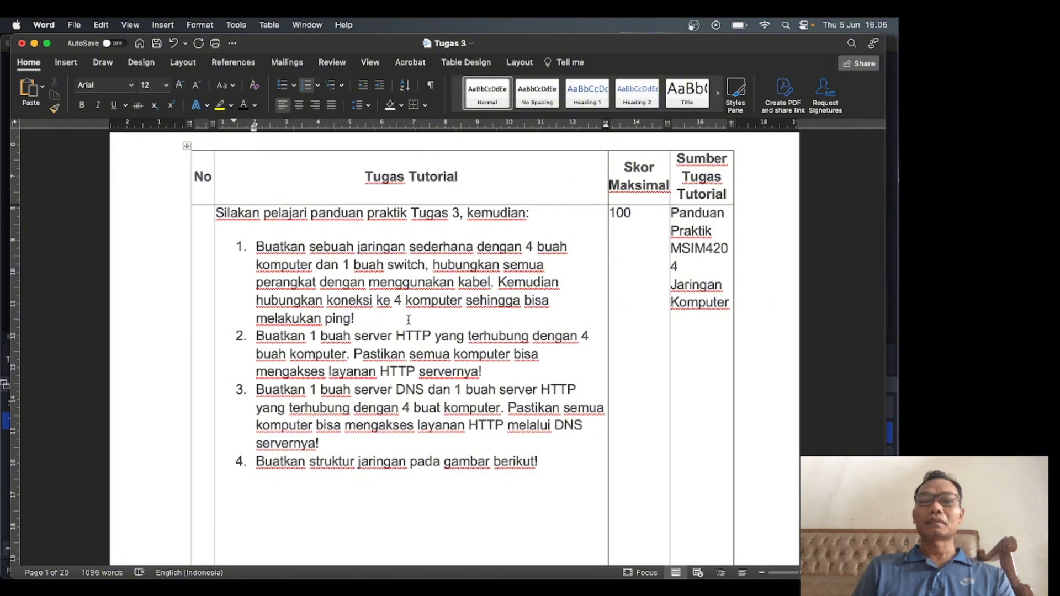
{"action": "scroll", "coordinate": [369, 330], "scroll_direction": "down", "scroll_amount": 3}
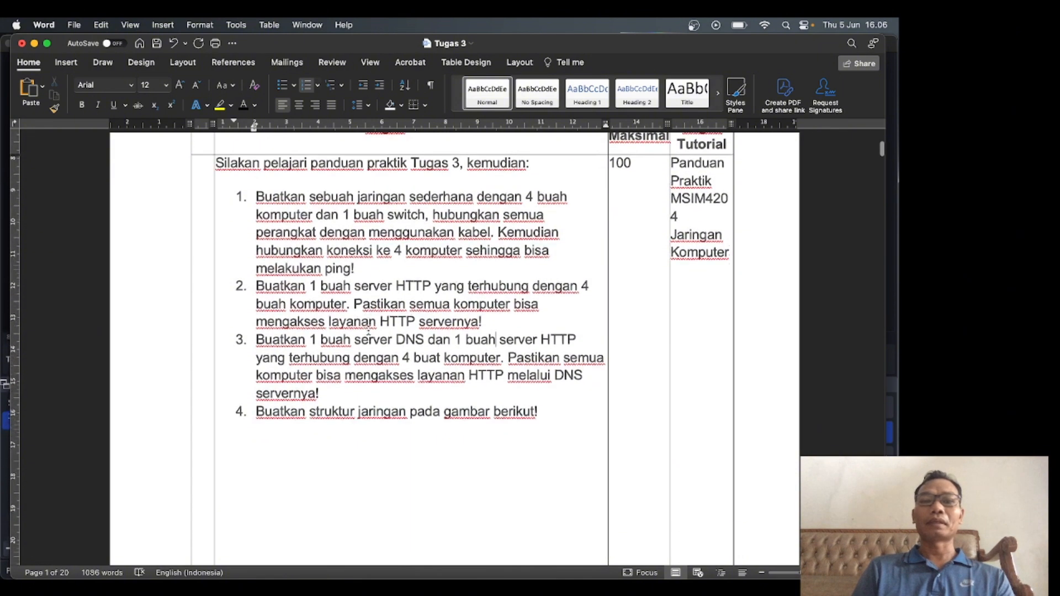
{"action": "scroll", "coordinate": [368, 330], "scroll_direction": "down", "scroll_amount": 3}
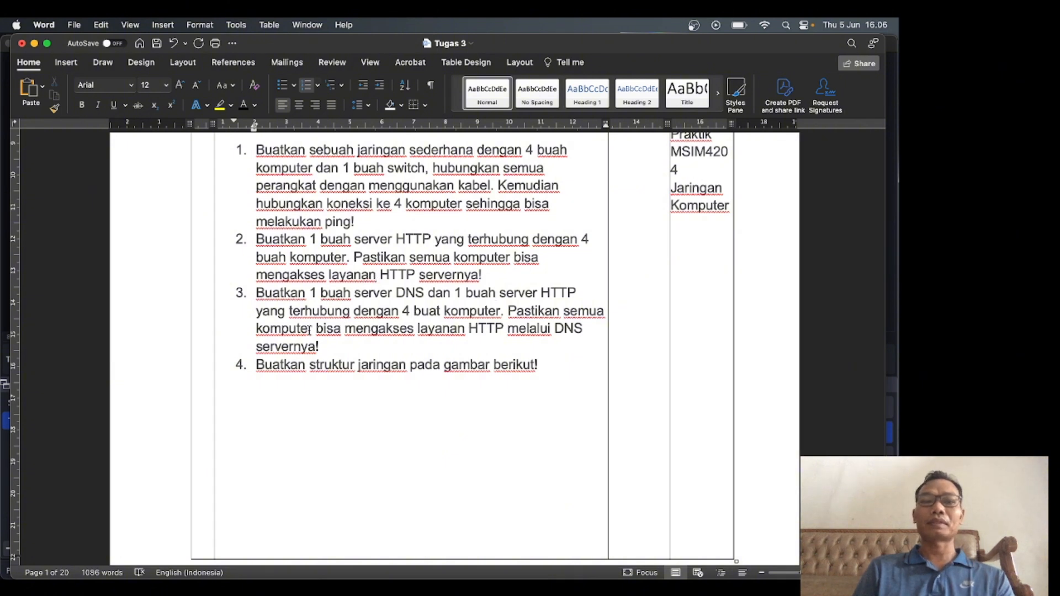
{"action": "scroll", "coordinate": [309, 330], "scroll_direction": "down", "scroll_amount": 2}
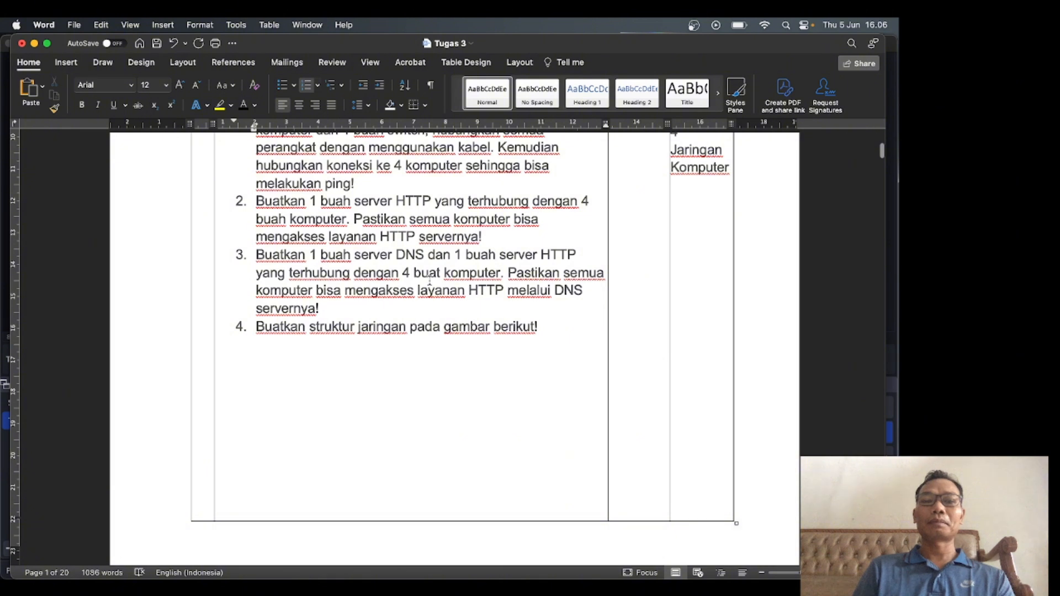
{"action": "scroll", "coordinate": [417, 303], "scroll_direction": "down", "scroll_amount": 3}
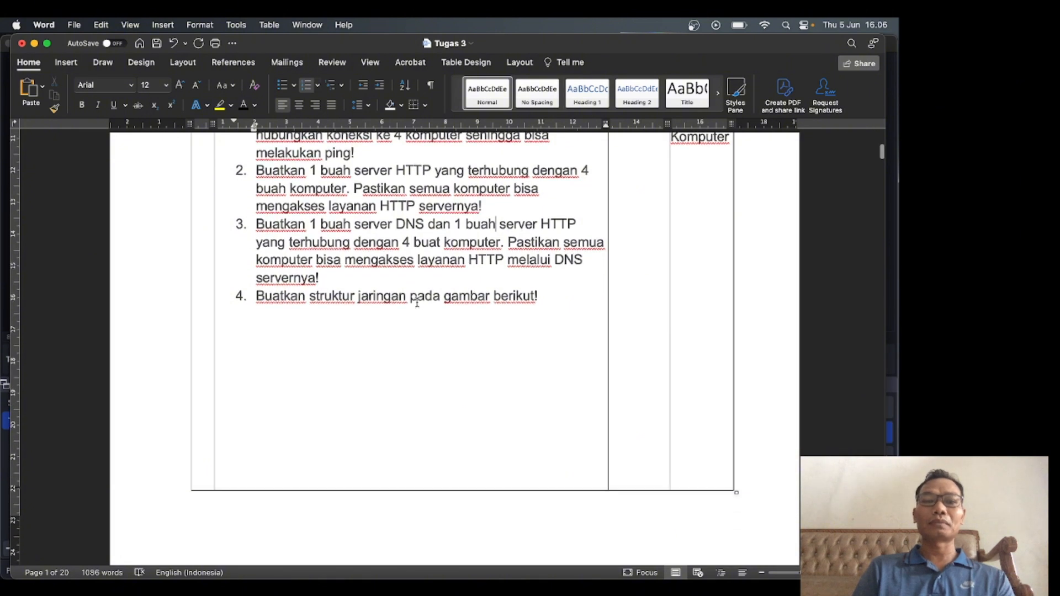
{"action": "scroll", "coordinate": [417, 303], "scroll_direction": "down", "scroll_amount": 2}
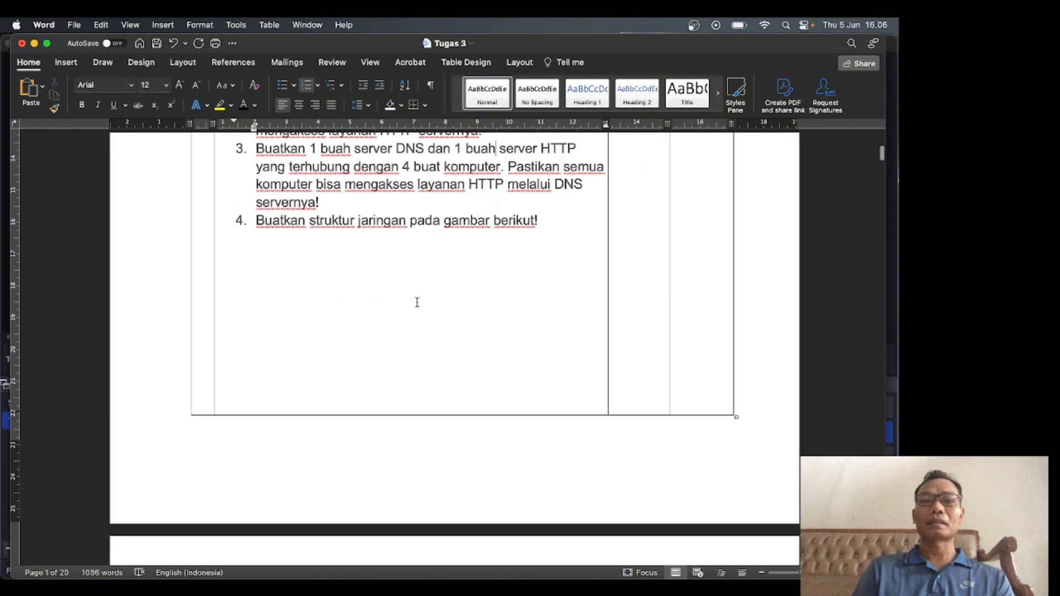
{"action": "scroll", "coordinate": [417, 302], "scroll_direction": "down", "scroll_amount": 2}
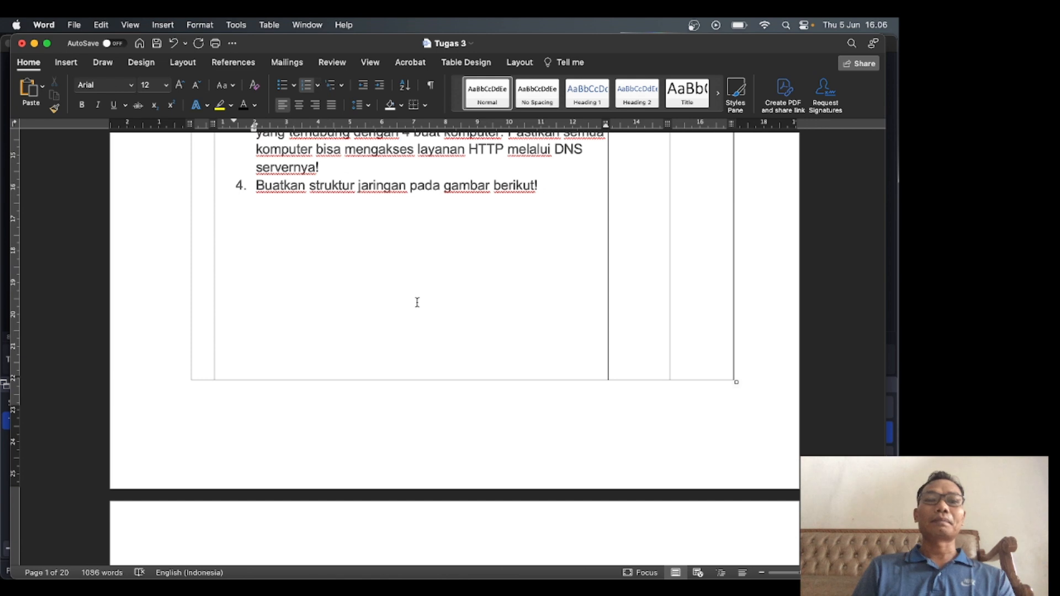
- Examine the network diagram for question 4, its ping and web browser tasks, and the video report requirements
{"action": "scroll", "coordinate": [417, 302], "scroll_direction": "down", "scroll_amount": 1}
{"action": "scroll", "coordinate": [417, 302], "scroll_direction": "down", "scroll_amount": 4}
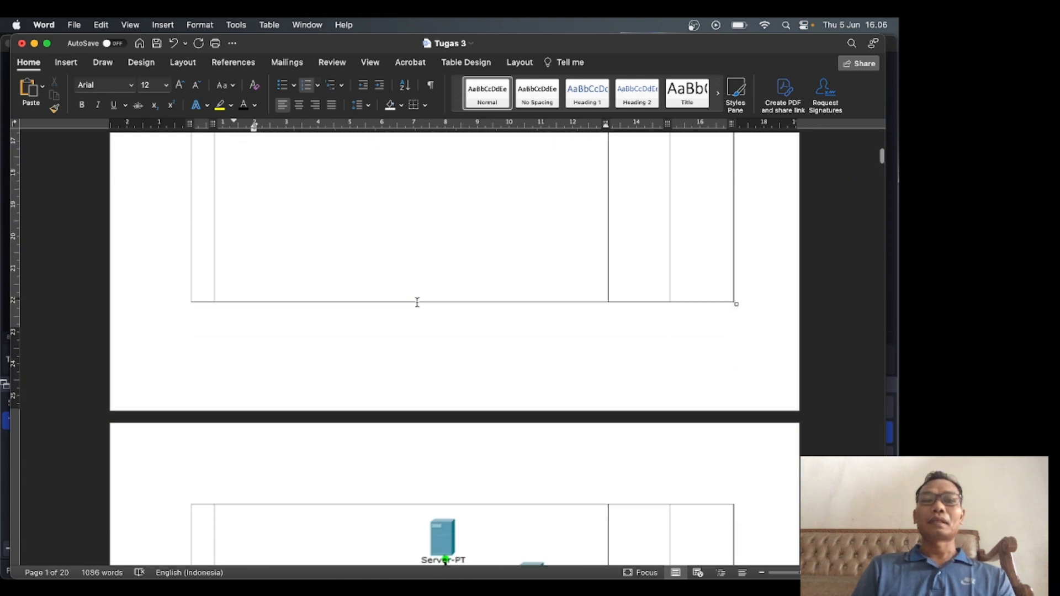
{"action": "scroll", "coordinate": [417, 303], "scroll_direction": "down", "scroll_amount": 12}
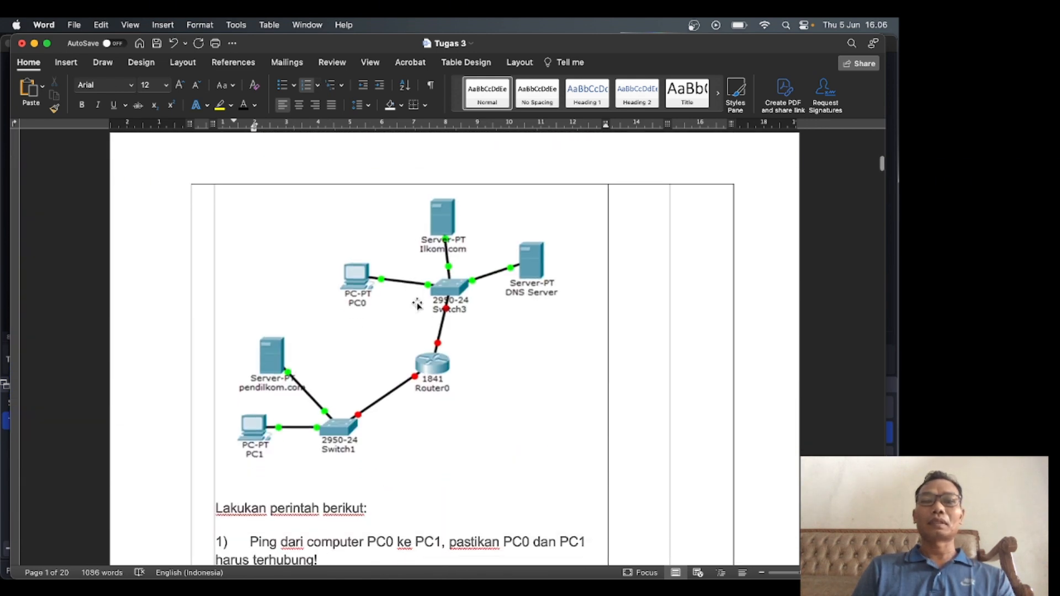
{"action": "scroll", "coordinate": [417, 303], "scroll_direction": "down", "scroll_amount": 2}
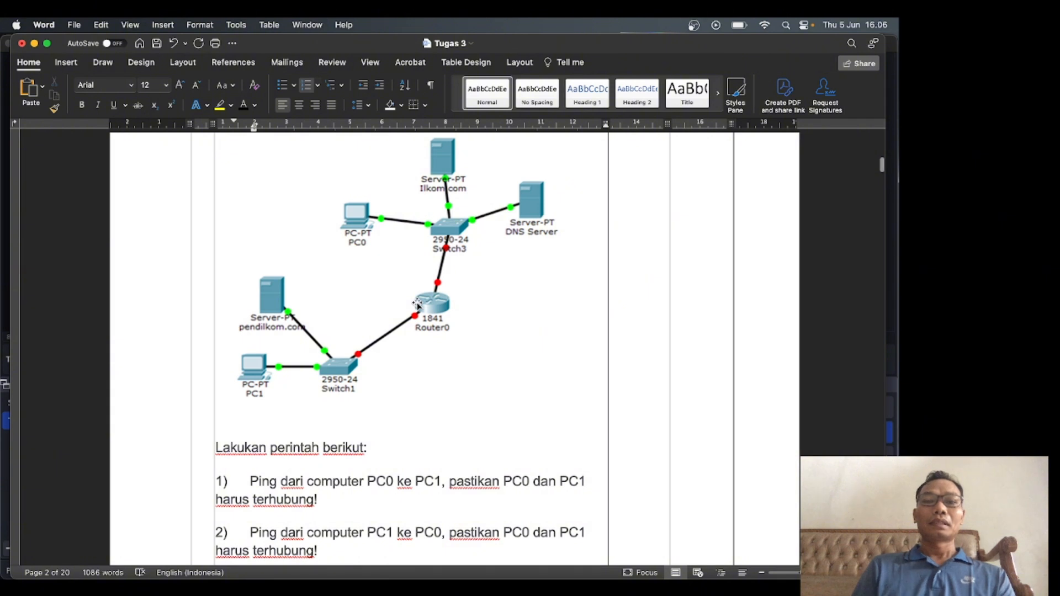
{"action": "scroll", "coordinate": [418, 305], "scroll_direction": "down", "scroll_amount": 1}
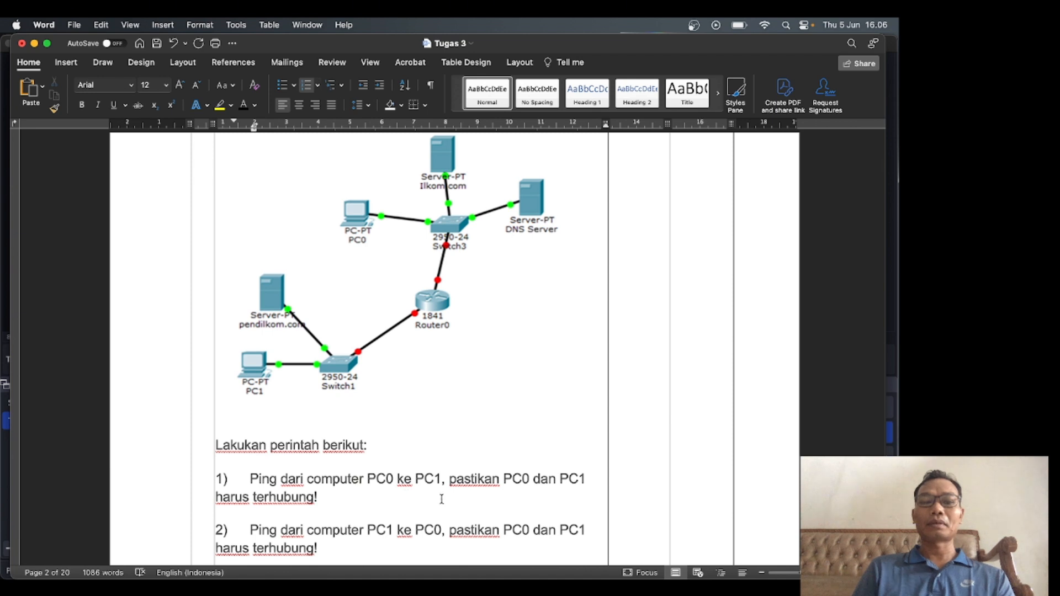
{"action": "scroll", "coordinate": [503, 501], "scroll_direction": "down", "scroll_amount": 1}
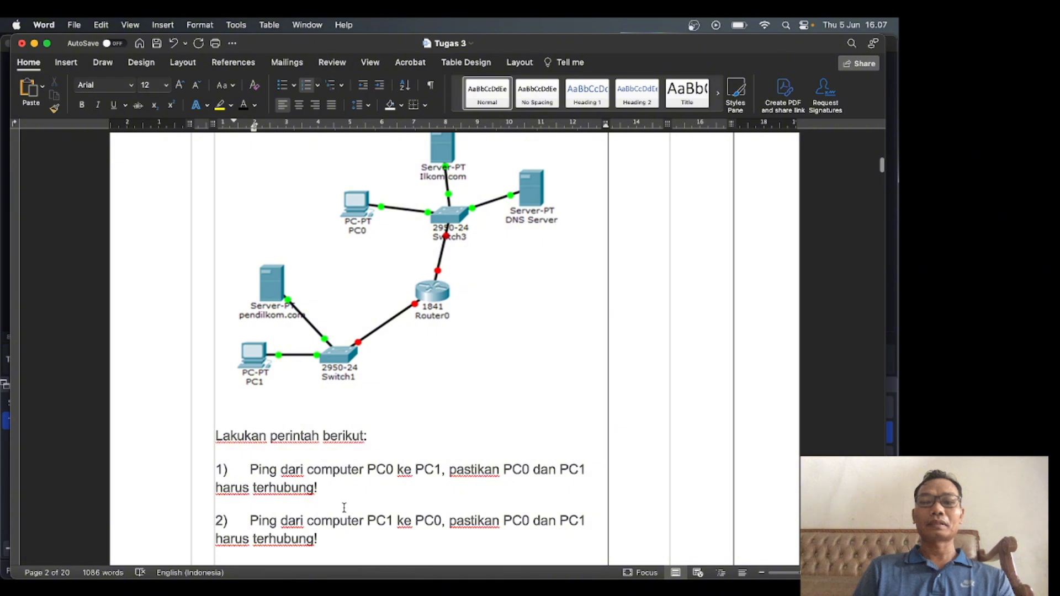
{"action": "scroll", "coordinate": [344, 507], "scroll_direction": "down", "scroll_amount": 5}
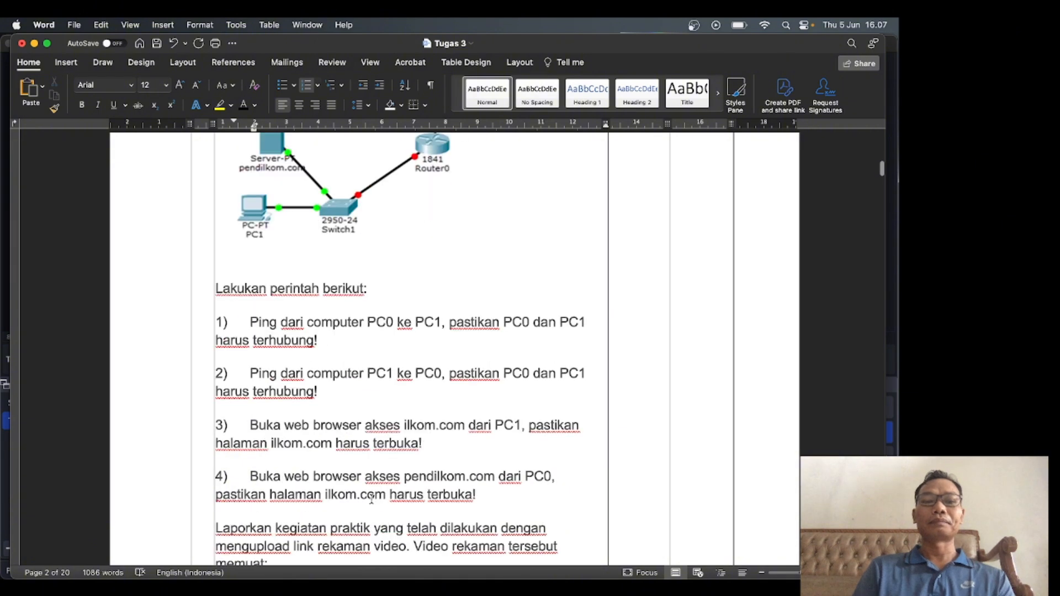
{"action": "scroll", "coordinate": [372, 499], "scroll_direction": "down", "scroll_amount": 3}
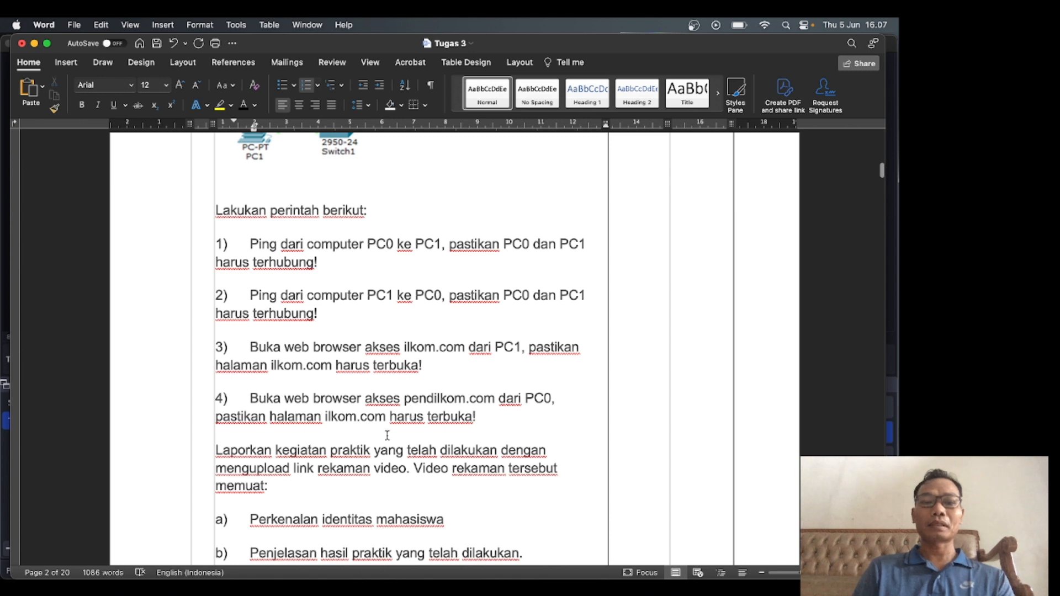
{"action": "scroll", "coordinate": [387, 436], "scroll_direction": "down", "scroll_amount": 10}
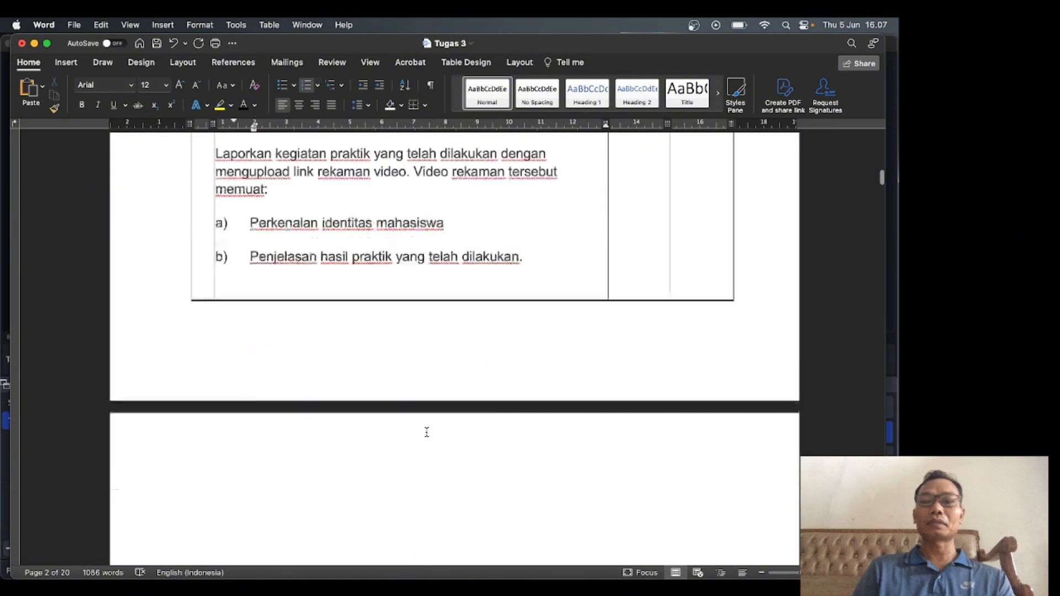
- Review answer 1, parts a and b, including the Packet Tracer screenshots of the four PCs and the switch before and after cabling
{"action": "scroll", "coordinate": [427, 432], "scroll_direction": "down", "scroll_amount": 6}
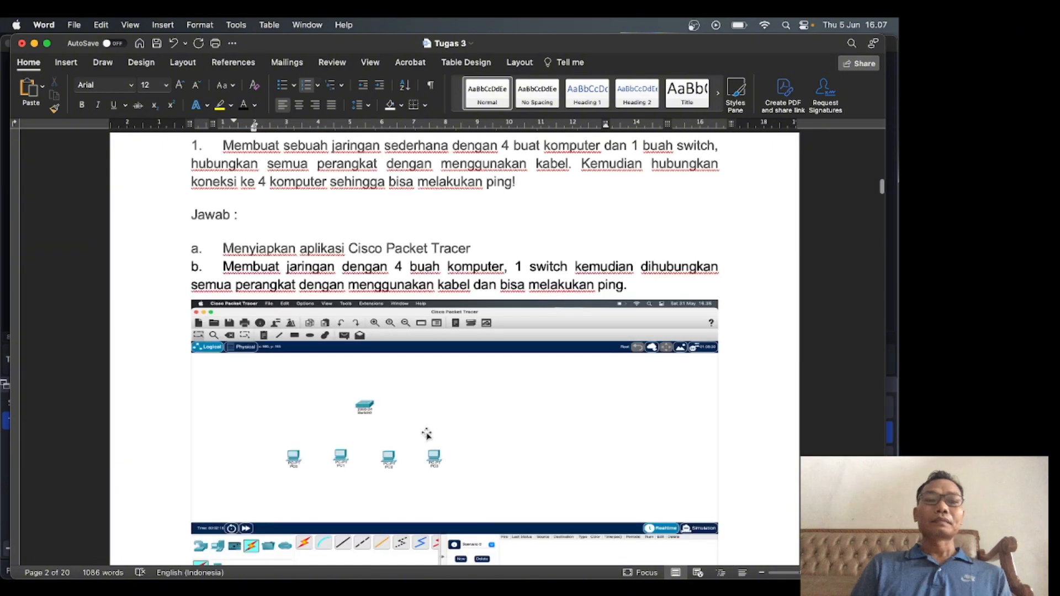
{"action": "scroll", "coordinate": [427, 434], "scroll_direction": "up", "scroll_amount": 2}
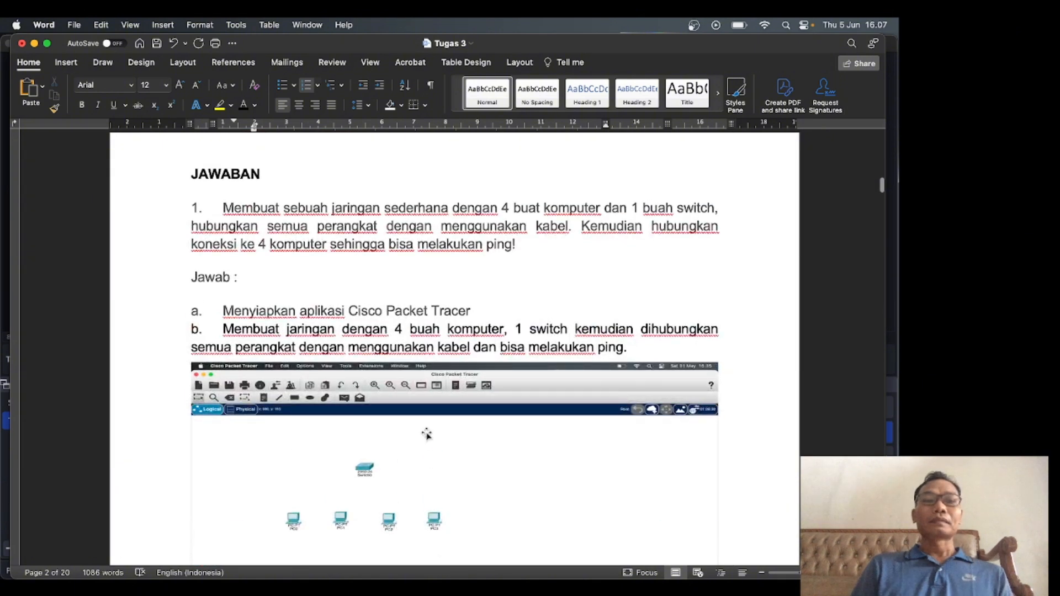
{"action": "scroll", "coordinate": [427, 434], "scroll_direction": "up", "scroll_amount": 1}
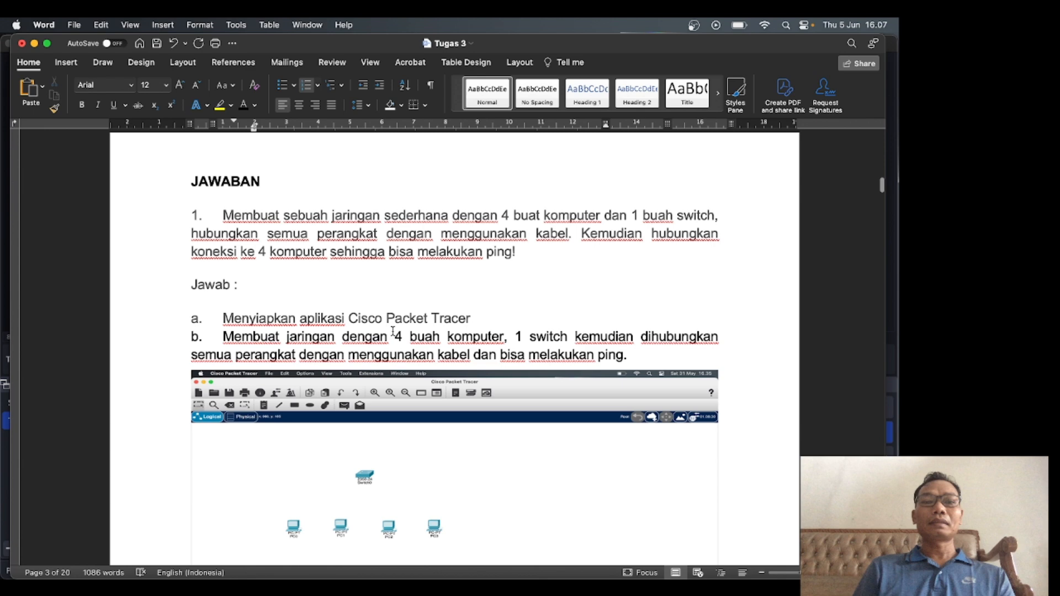
{"action": "scroll", "coordinate": [393, 332], "scroll_direction": "down", "scroll_amount": 2}
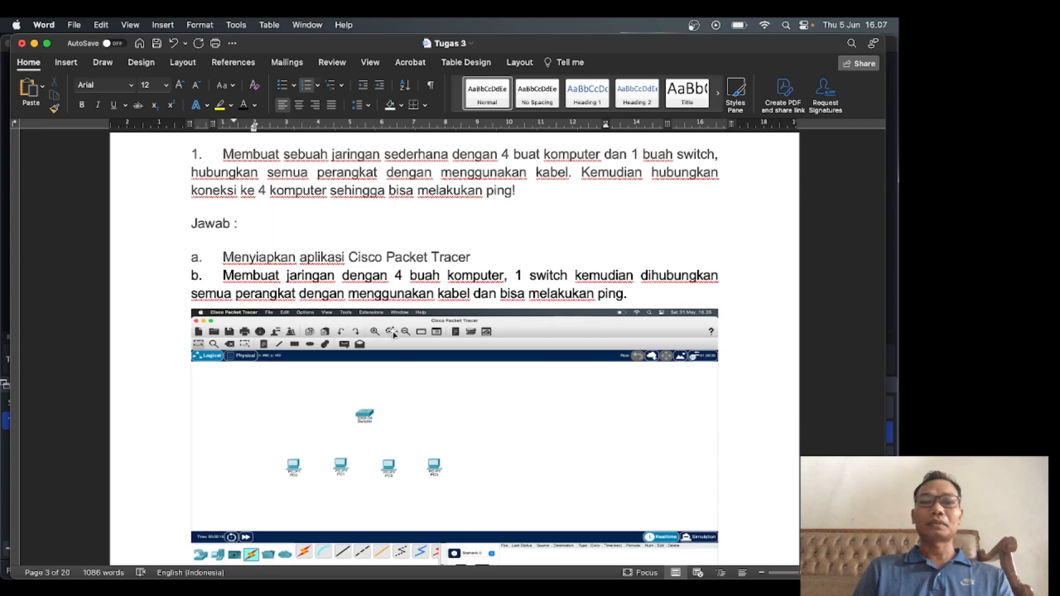
{"action": "scroll", "coordinate": [393, 331], "scroll_direction": "down", "scroll_amount": 2}
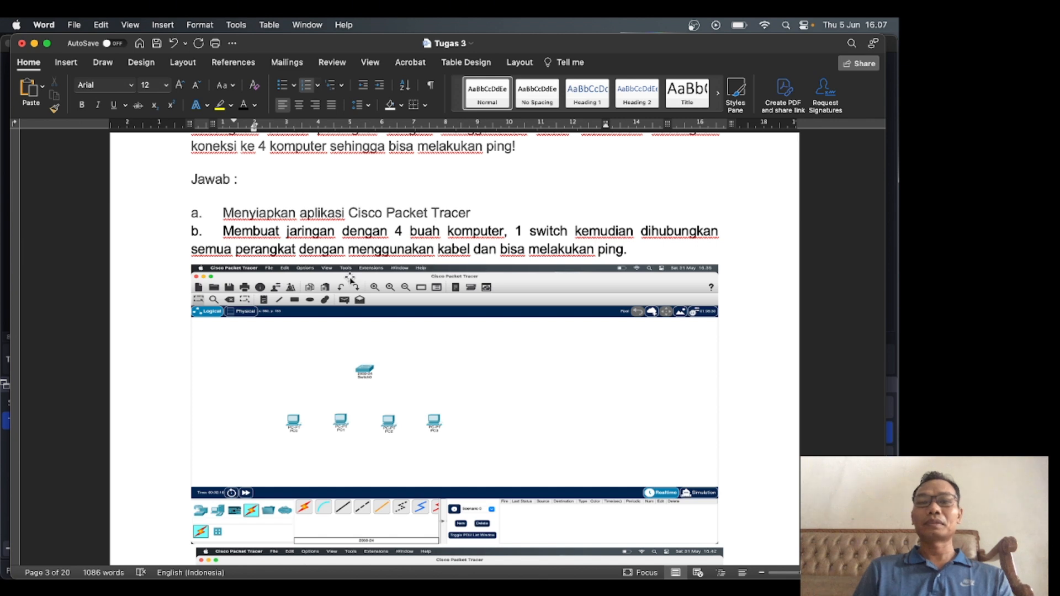
{"action": "scroll", "coordinate": [449, 326], "scroll_direction": "down", "scroll_amount": 2}
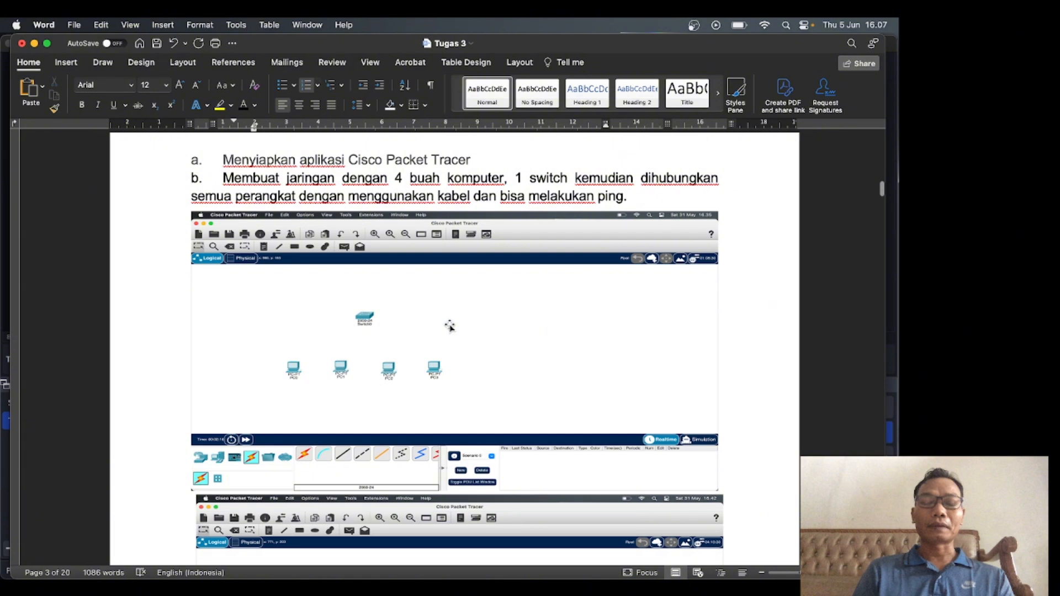
{"action": "scroll", "coordinate": [450, 326], "scroll_direction": "down", "scroll_amount": 2}
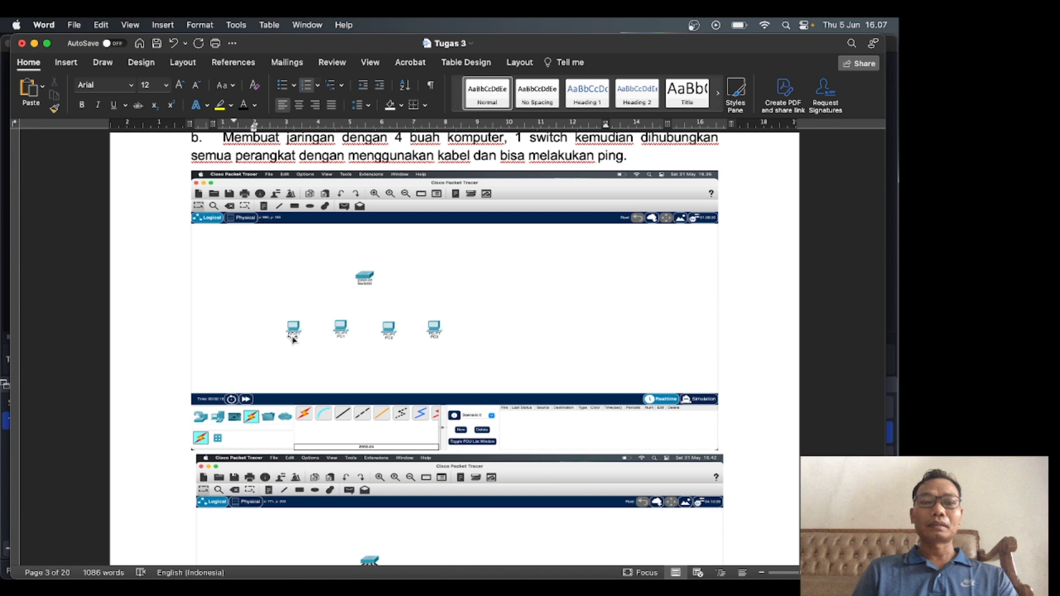
{"action": "scroll", "coordinate": [407, 331], "scroll_direction": "down", "scroll_amount": 8}
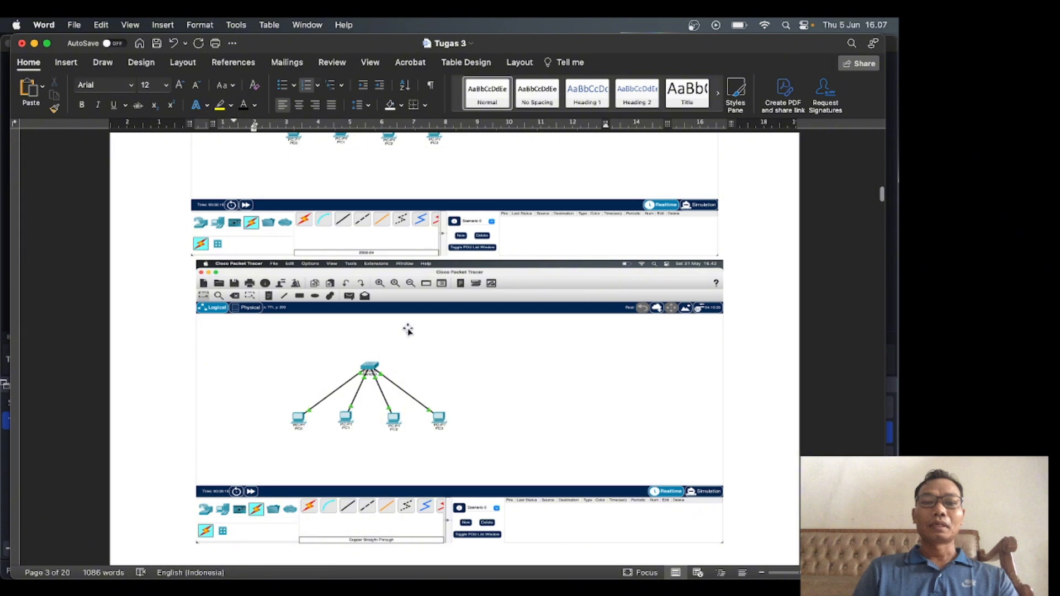
{"action": "scroll", "coordinate": [409, 329], "scroll_direction": "down", "scroll_amount": 12}
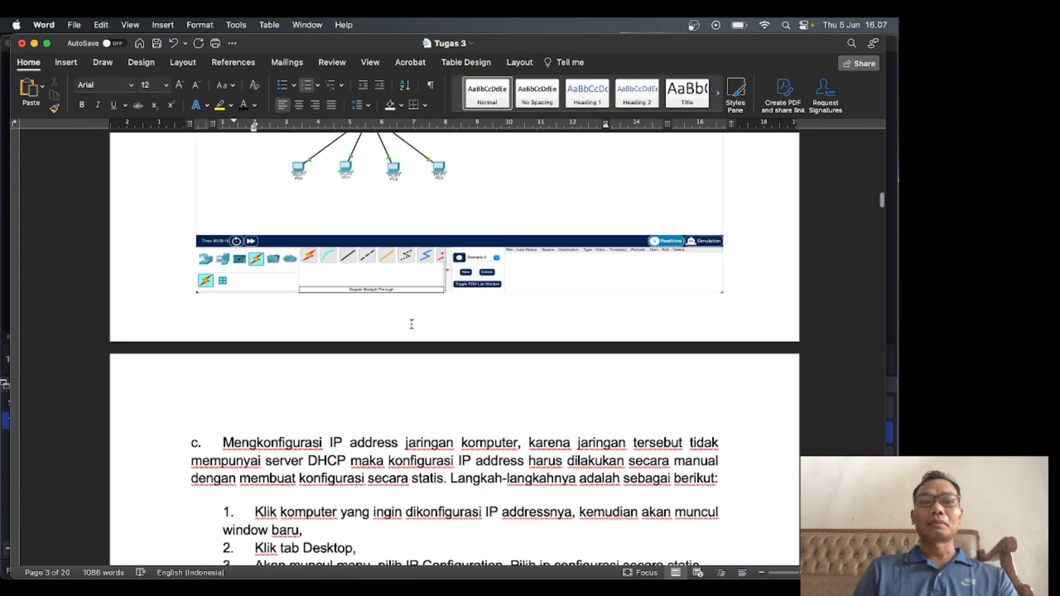
- Read part c of answer 1 on static IP configuration for PC0 to PC3, including its IP Configuration screenshot
{"action": "scroll", "coordinate": [412, 324], "scroll_direction": "down", "scroll_amount": 2}
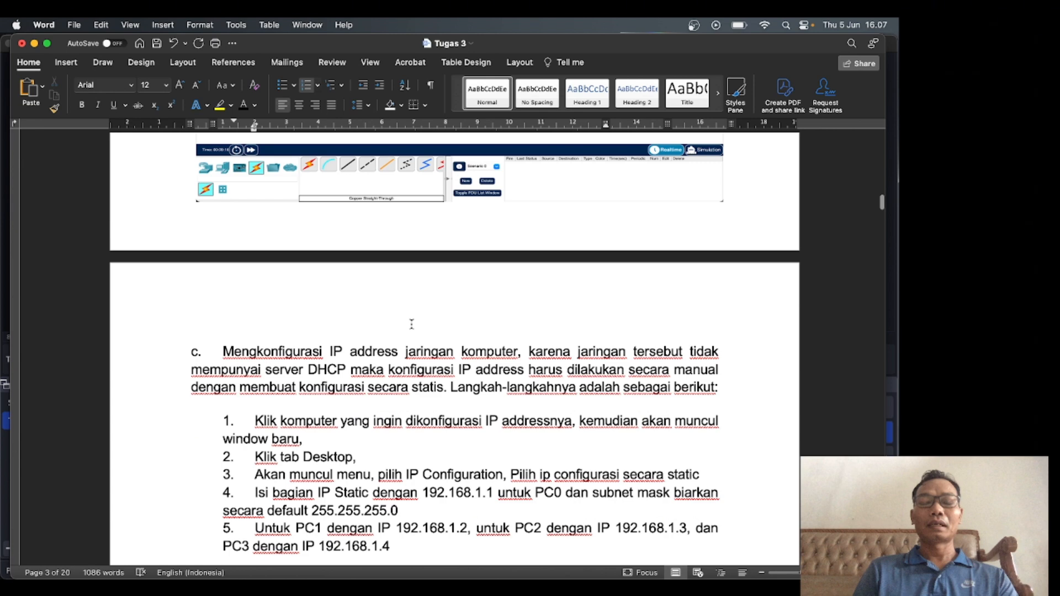
{"action": "scroll", "coordinate": [412, 325], "scroll_direction": "down", "scroll_amount": 6}
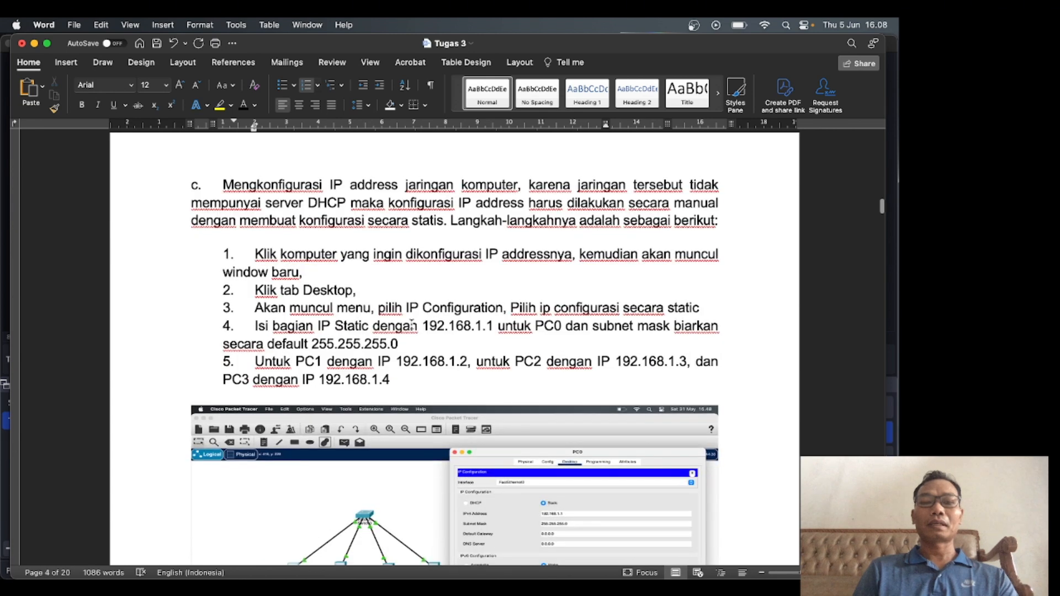
{"action": "scroll", "coordinate": [412, 324], "scroll_direction": "down", "scroll_amount": 1}
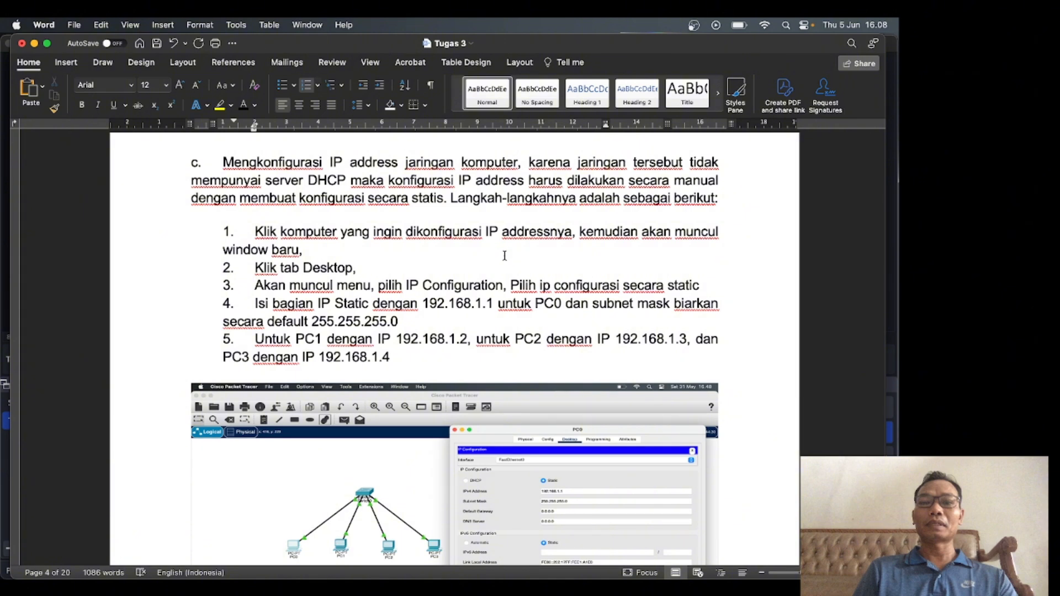
{"action": "scroll", "coordinate": [505, 255], "scroll_direction": "down", "scroll_amount": 2}
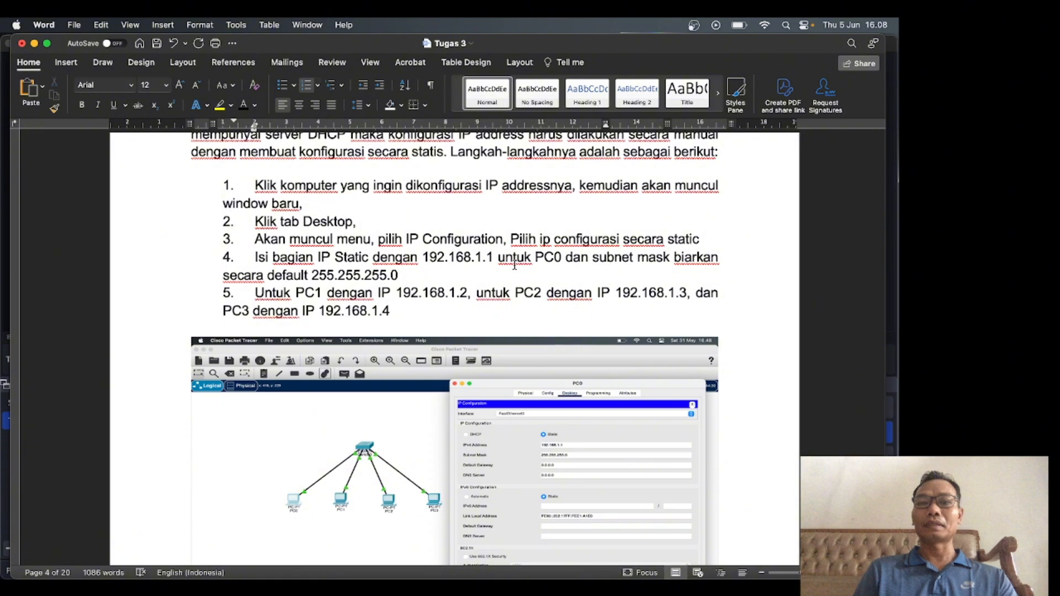
{"action": "scroll", "coordinate": [514, 265], "scroll_direction": "down", "scroll_amount": 2}
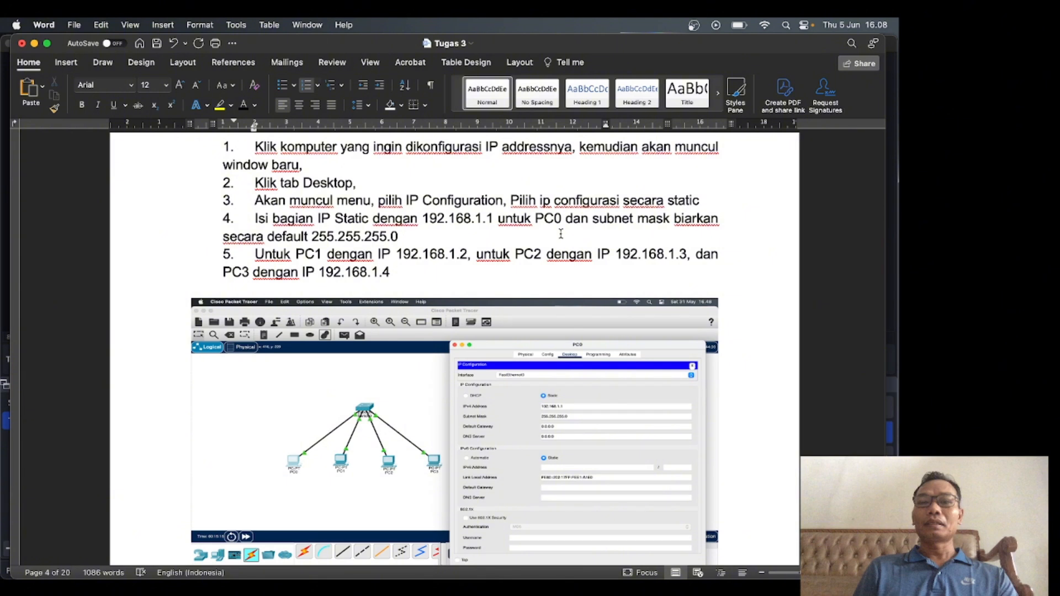
{"action": "scroll", "coordinate": [334, 253], "scroll_direction": "down", "scroll_amount": 2}
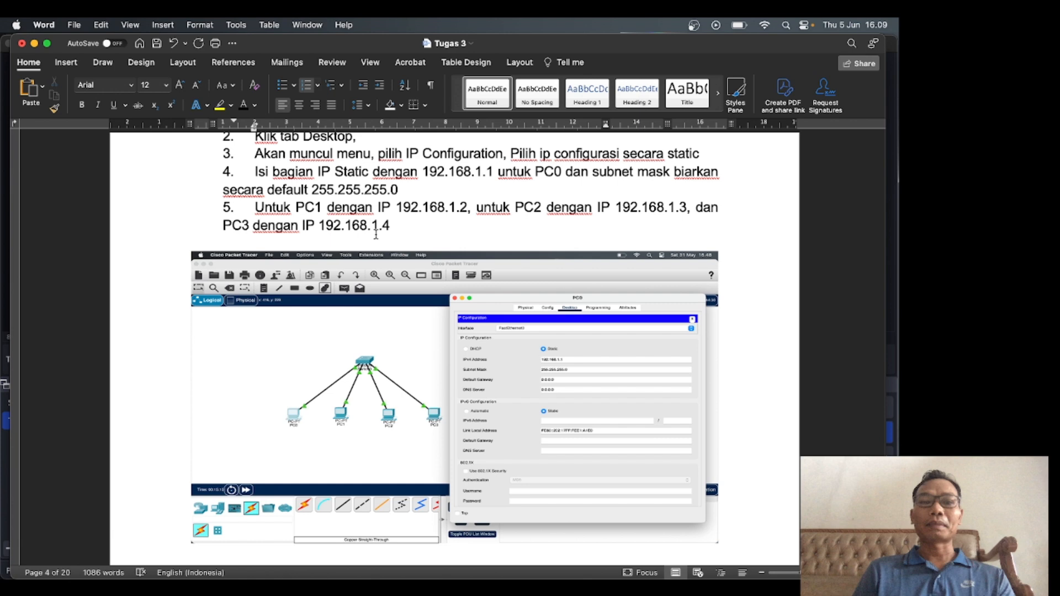
- Read part d of answer 1 on the network test, including the Packet Tracer screenshots of pinging 192.168.1.2 from PC0's Command Prompt
{"action": "scroll", "coordinate": [384, 235], "scroll_direction": "down", "scroll_amount": 3}
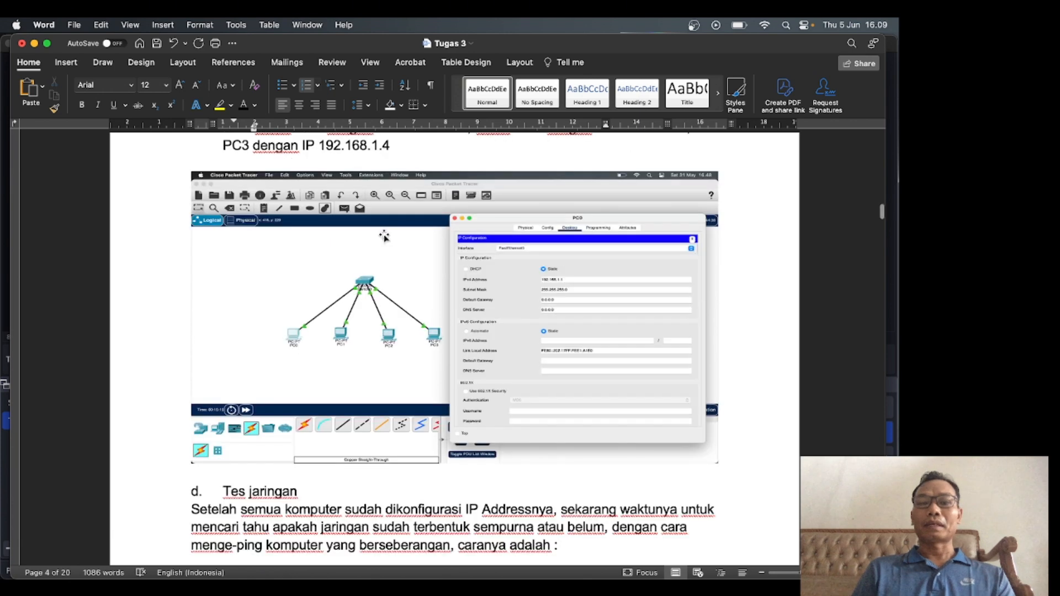
{"action": "scroll", "coordinate": [385, 236], "scroll_direction": "down", "scroll_amount": 3}
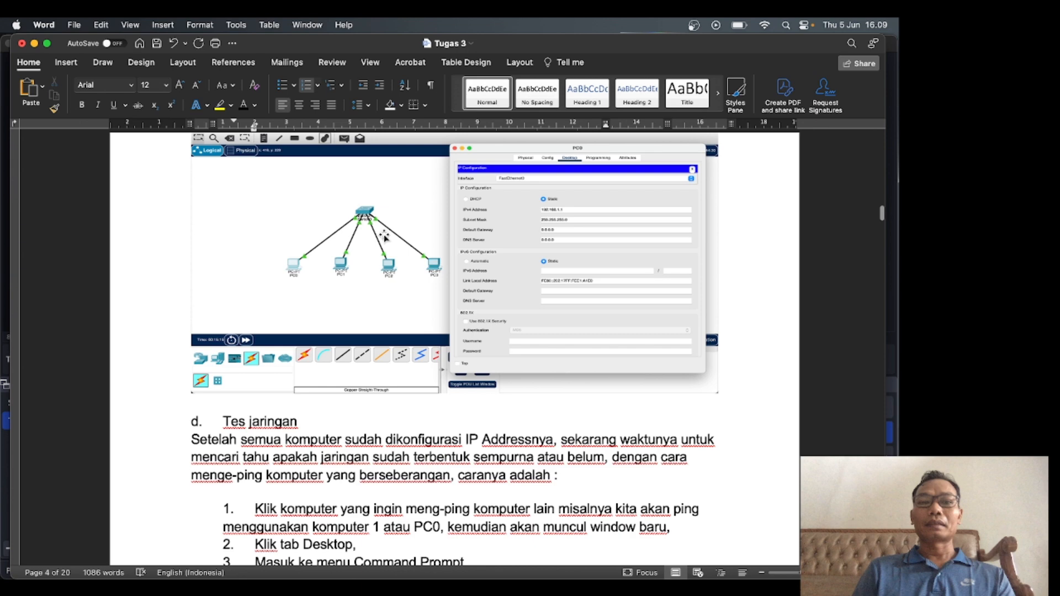
{"action": "scroll", "coordinate": [385, 237], "scroll_direction": "down", "scroll_amount": 10}
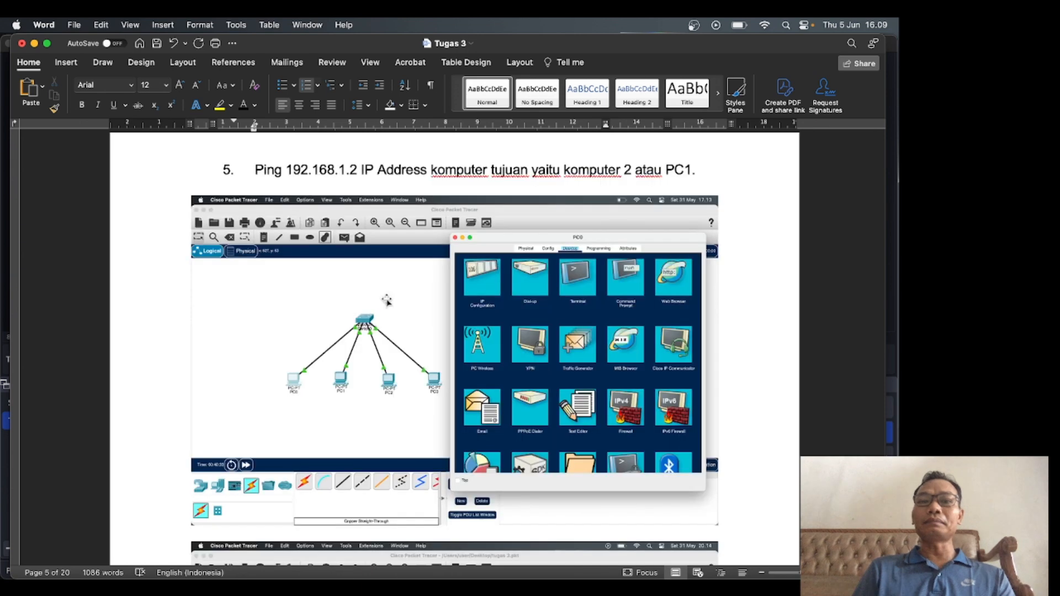
{"action": "scroll", "coordinate": [387, 301], "scroll_direction": "down", "scroll_amount": 1}
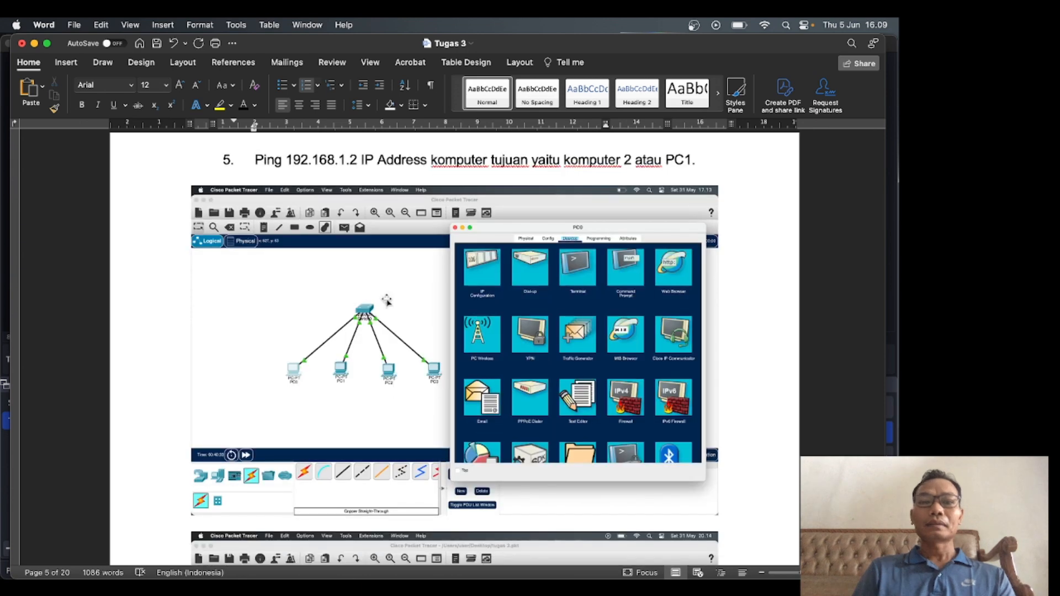
{"action": "scroll", "coordinate": [442, 288], "scroll_direction": "down", "scroll_amount": 1}
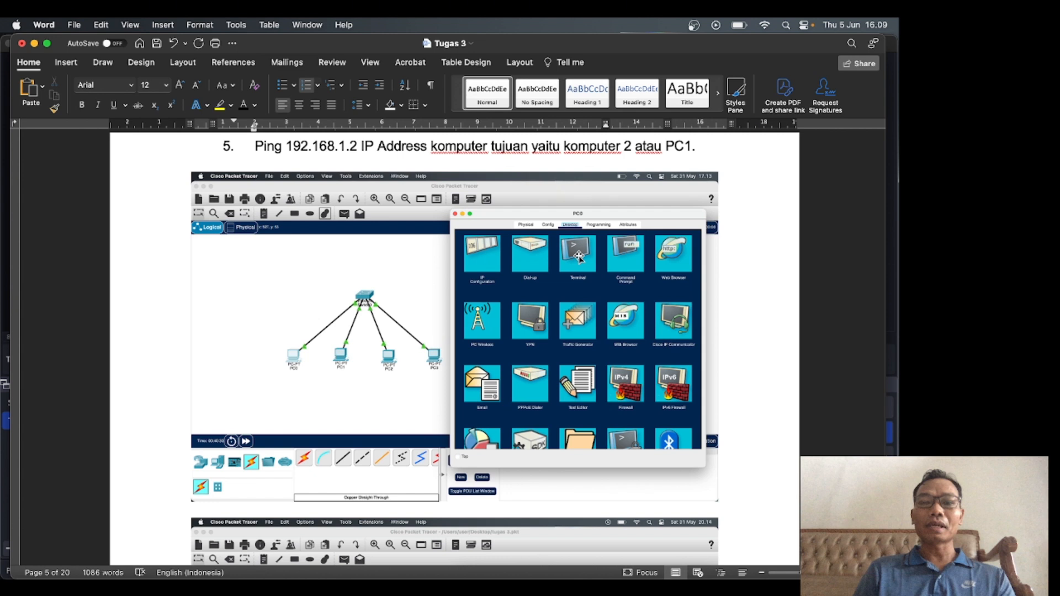
{"action": "scroll", "coordinate": [454, 349], "scroll_direction": "down", "scroll_amount": 6}
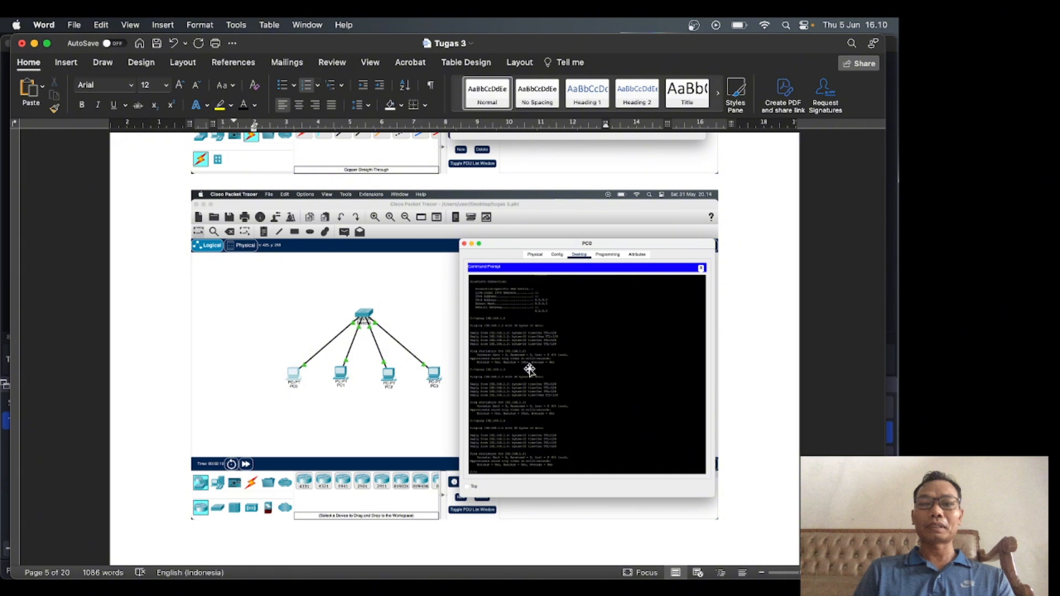
{"action": "scroll", "coordinate": [530, 369], "scroll_direction": "down", "scroll_amount": 2}
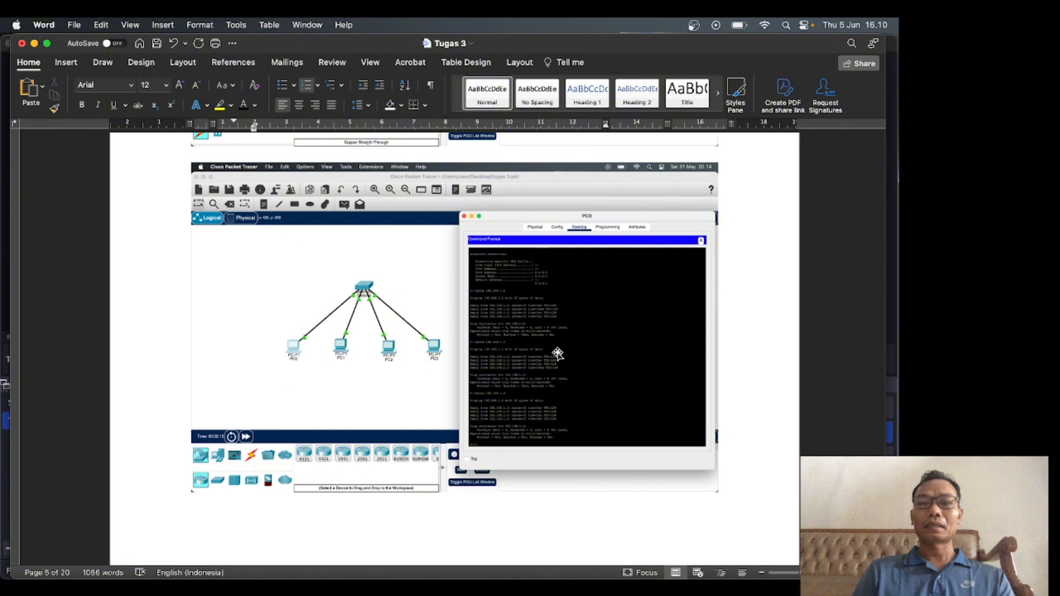
{"action": "scroll", "coordinate": [558, 354], "scroll_direction": "down", "scroll_amount": 10}
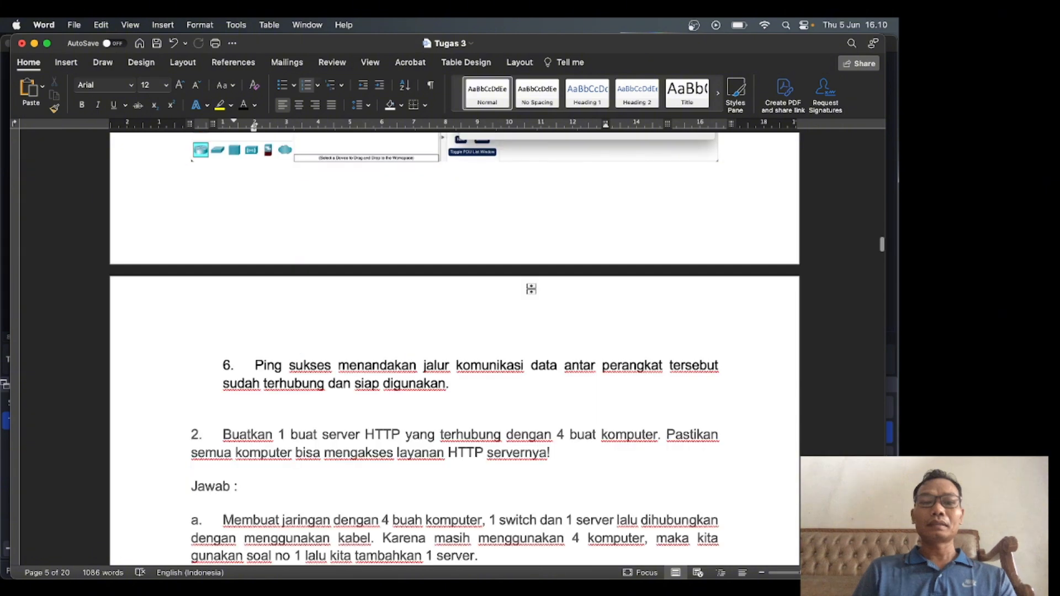
- Read question 2 and parts a to c of its answer on adding an HTTP server at 192.168.1.5, with its topology screenshot
{"action": "scroll", "coordinate": [531, 289], "scroll_direction": "down", "scroll_amount": 3}
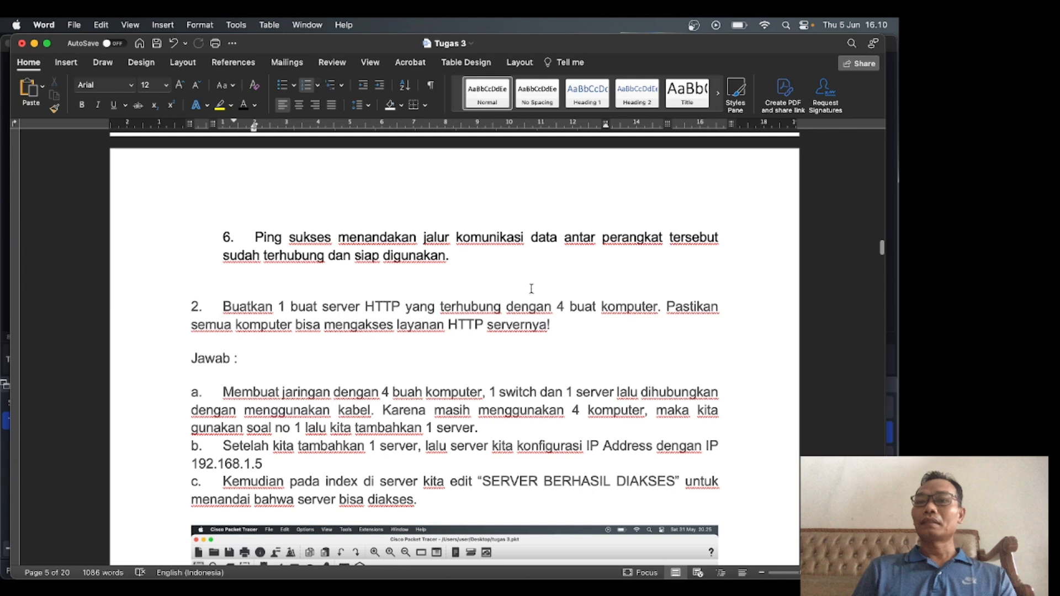
{"action": "scroll", "coordinate": [531, 288], "scroll_direction": "down", "scroll_amount": 1}
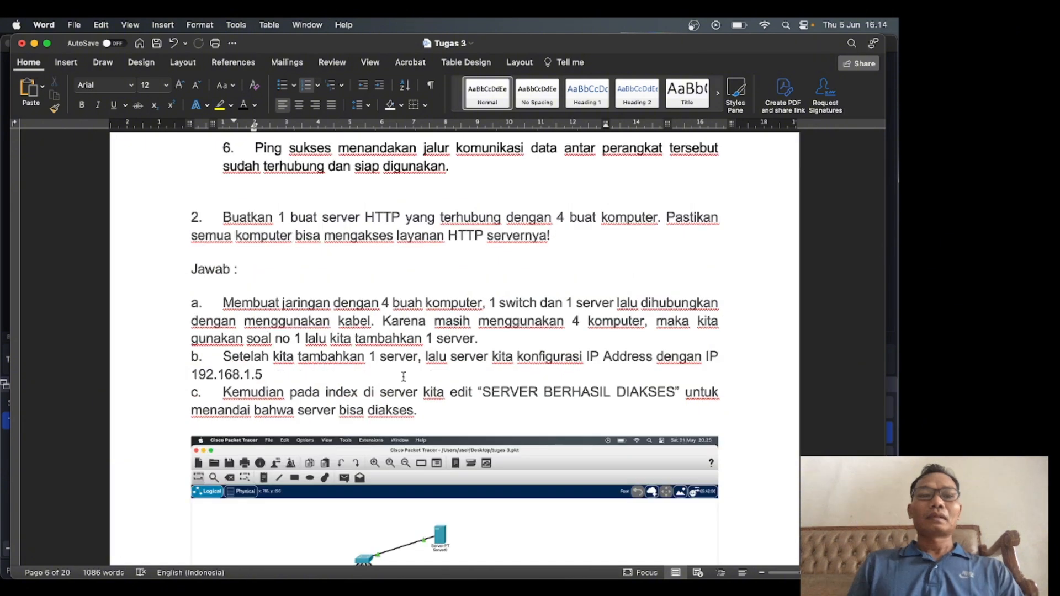
{"action": "scroll", "coordinate": [404, 377], "scroll_direction": "down", "scroll_amount": 1}
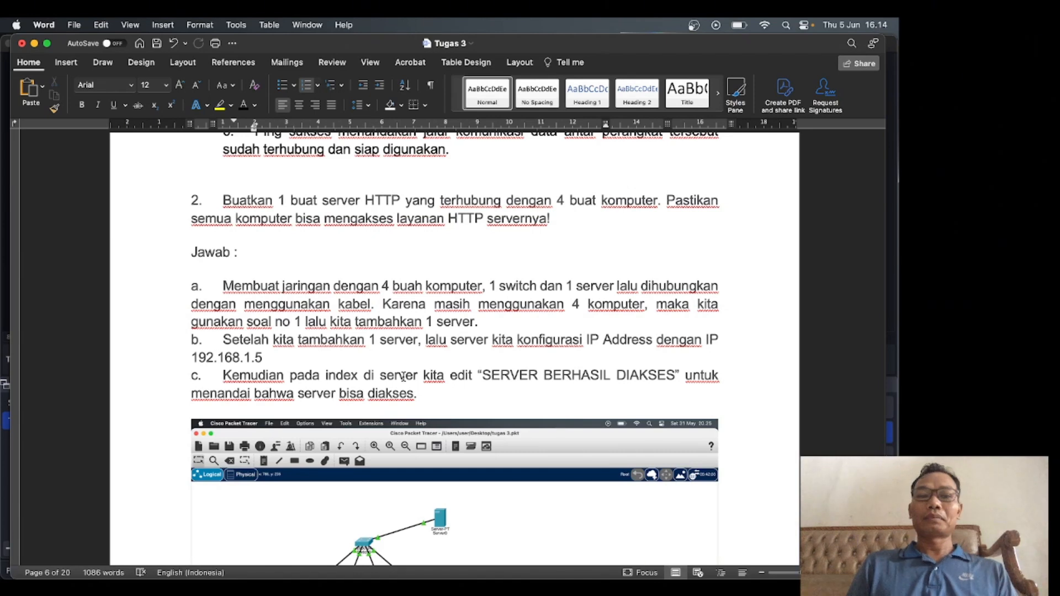
{"action": "scroll", "coordinate": [403, 376], "scroll_direction": "down", "scroll_amount": 2}
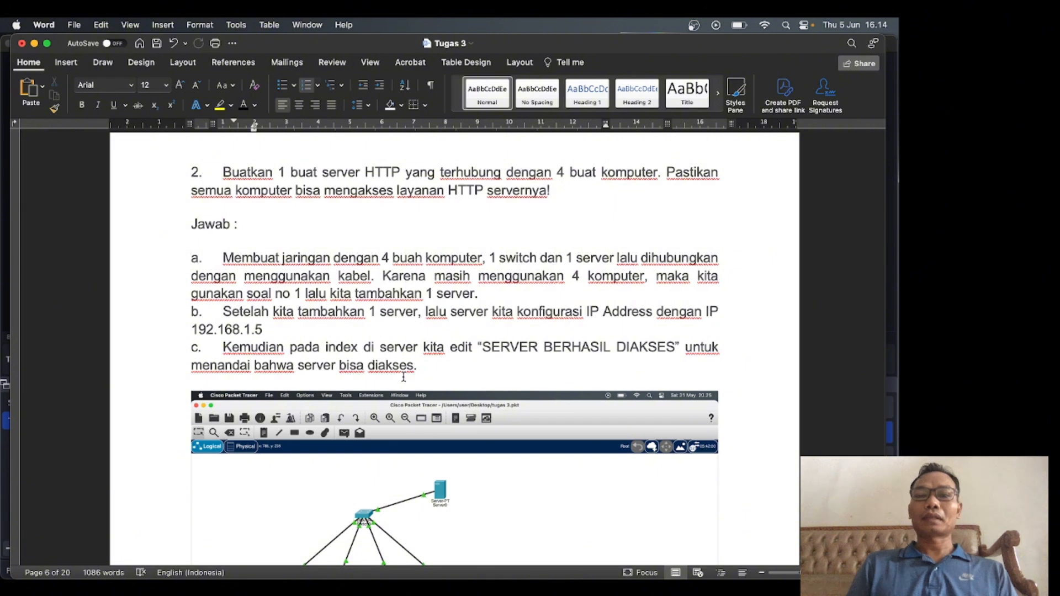
{"action": "scroll", "coordinate": [404, 377], "scroll_direction": "down", "scroll_amount": 1}
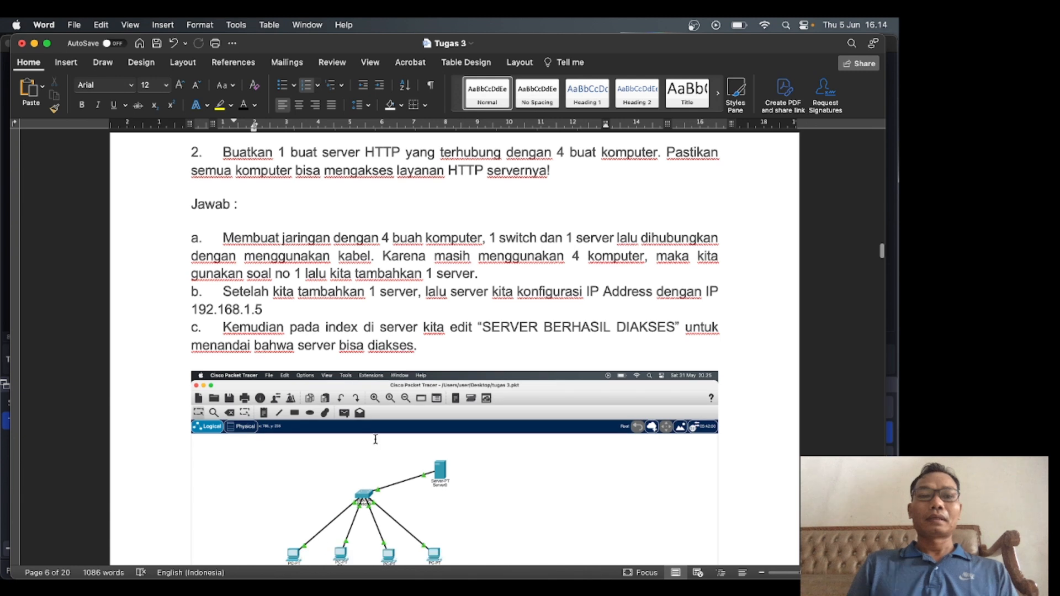
{"action": "scroll", "coordinate": [376, 439], "scroll_direction": "down", "scroll_amount": 4}
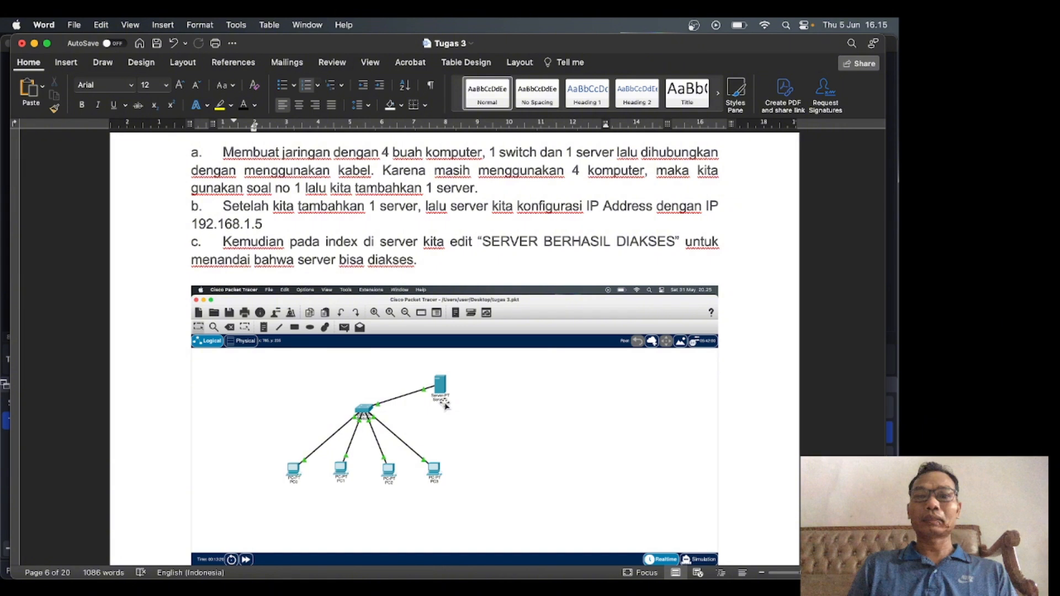
{"action": "scroll", "coordinate": [448, 392], "scroll_direction": "down", "scroll_amount": 2}
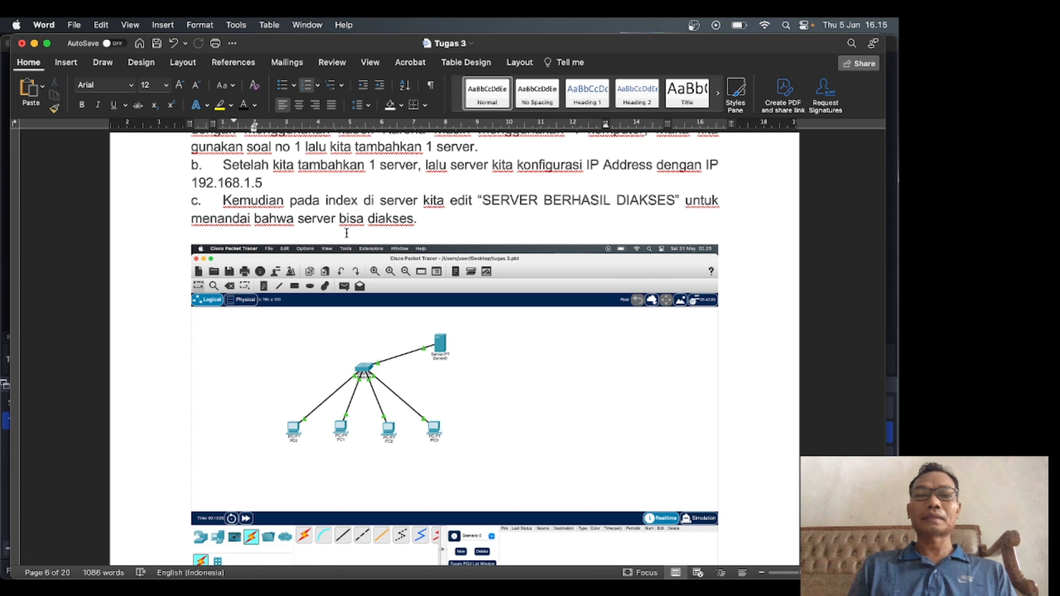
- Review the answer 2 screenshots of the server's index.html edit and the web browser pages on PC0 to PC3
{"action": "scroll", "coordinate": [347, 233], "scroll_direction": "down", "scroll_amount": 5}
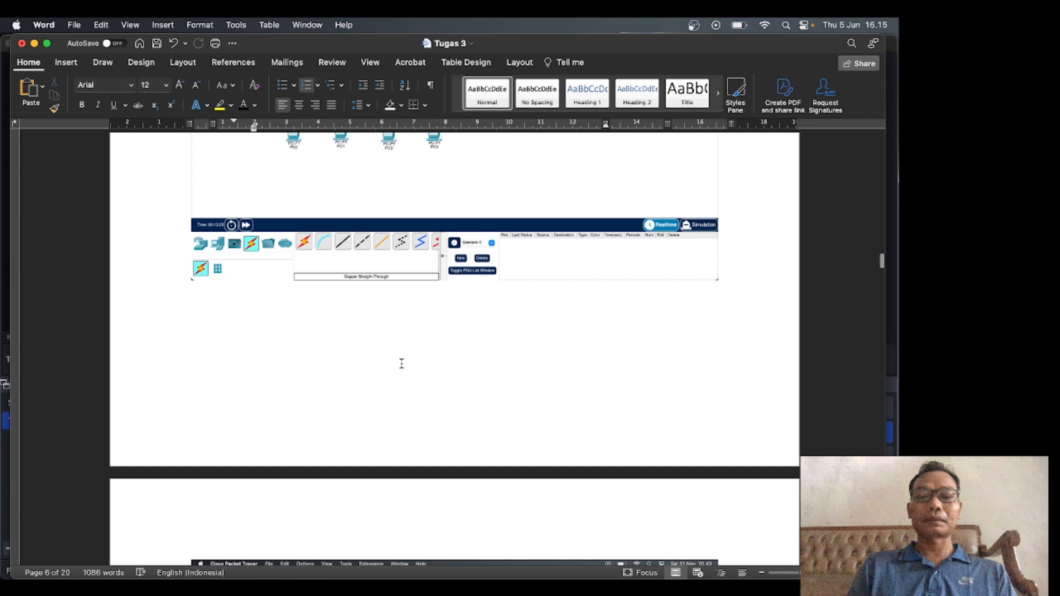
{"action": "scroll", "coordinate": [401, 364], "scroll_direction": "down", "scroll_amount": 6}
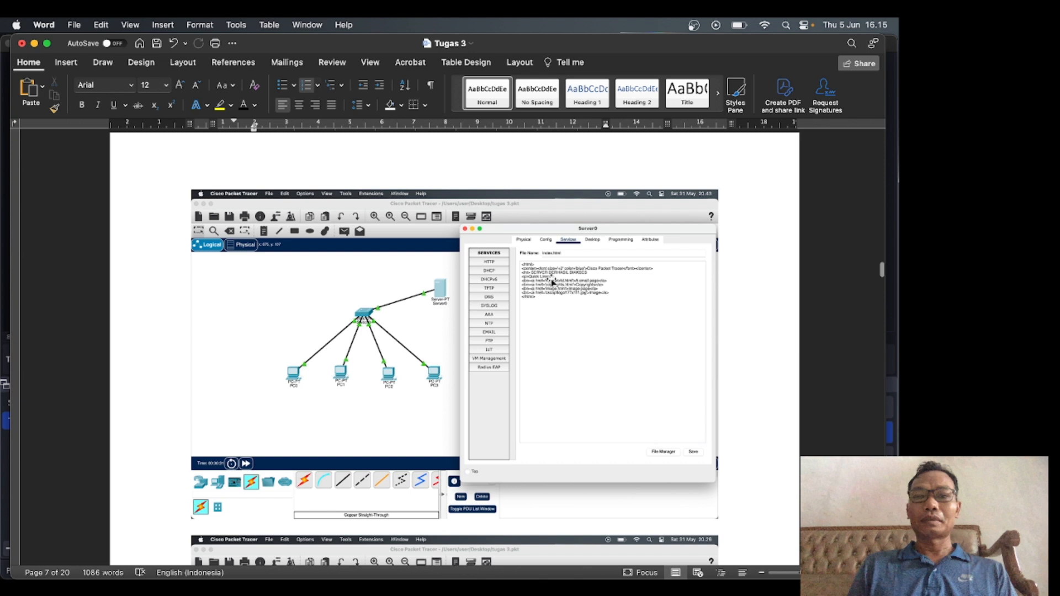
{"action": "scroll", "coordinate": [455, 348], "scroll_direction": "down", "scroll_amount": 5}
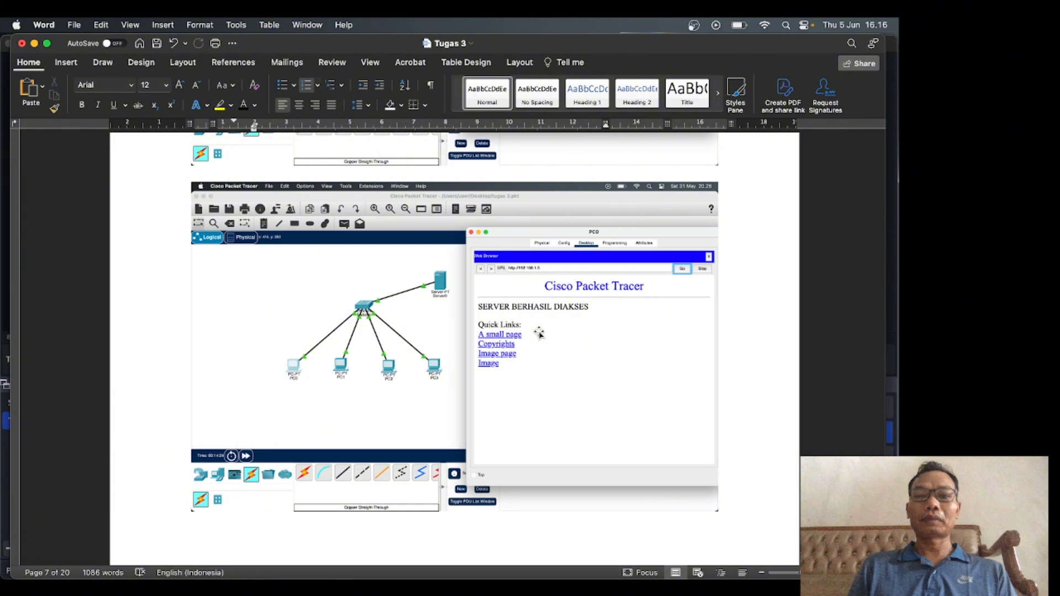
{"action": "scroll", "coordinate": [539, 333], "scroll_direction": "down", "scroll_amount": 4}
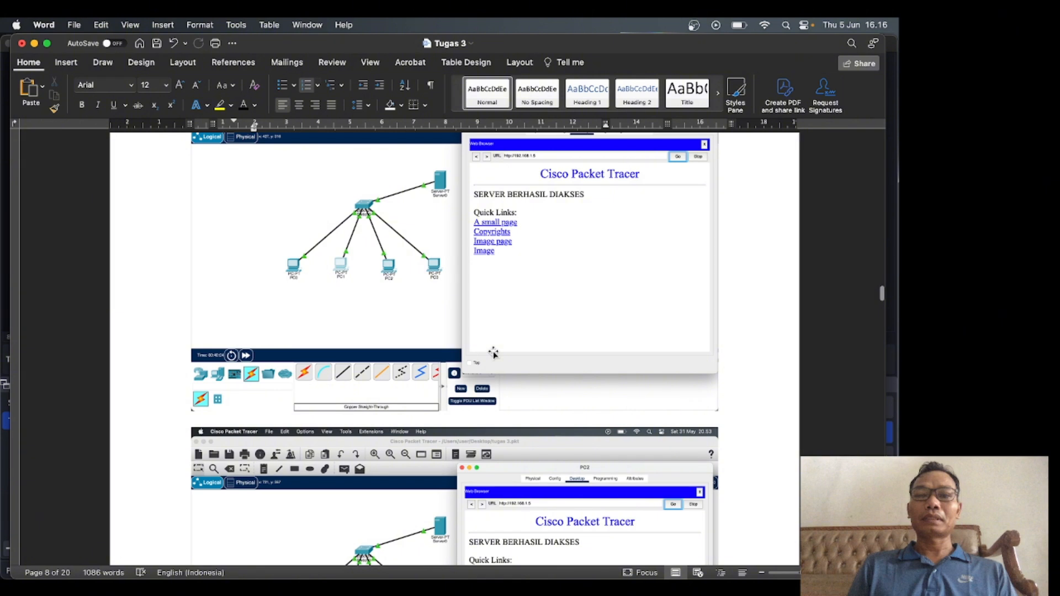
{"action": "scroll", "coordinate": [493, 354], "scroll_direction": "down", "scroll_amount": 5}
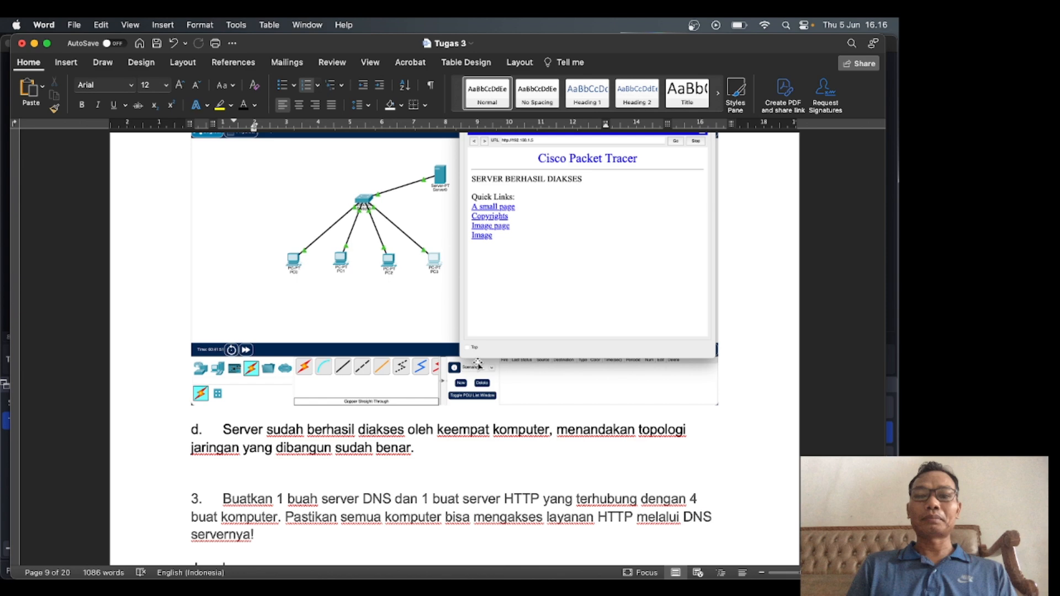
- Read question 3 and parts a to d of its answer on adding a DNS server at 192.168.1.6 for detik.com
{"action": "scroll", "coordinate": [411, 304], "scroll_direction": "down", "scroll_amount": 8}
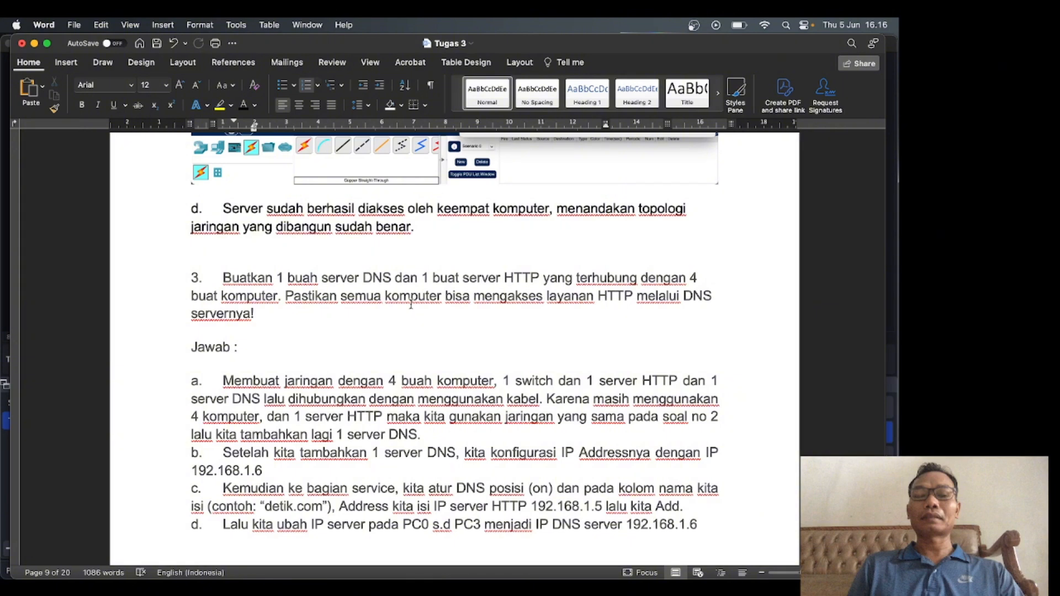
{"action": "scroll", "coordinate": [411, 303], "scroll_direction": "down", "scroll_amount": 2}
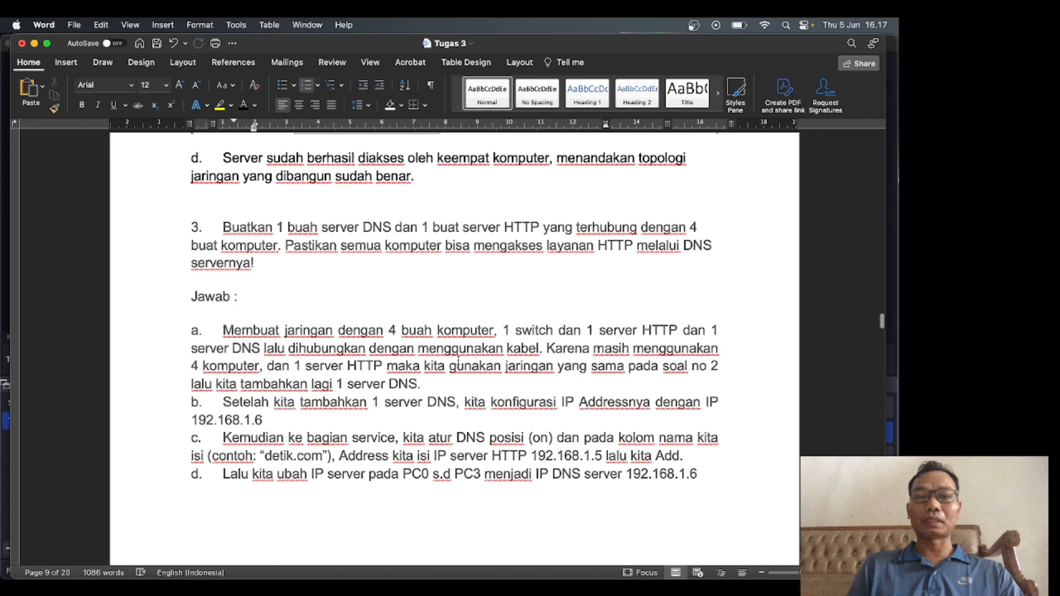
{"action": "scroll", "coordinate": [420, 337], "scroll_direction": "down", "scroll_amount": 4}
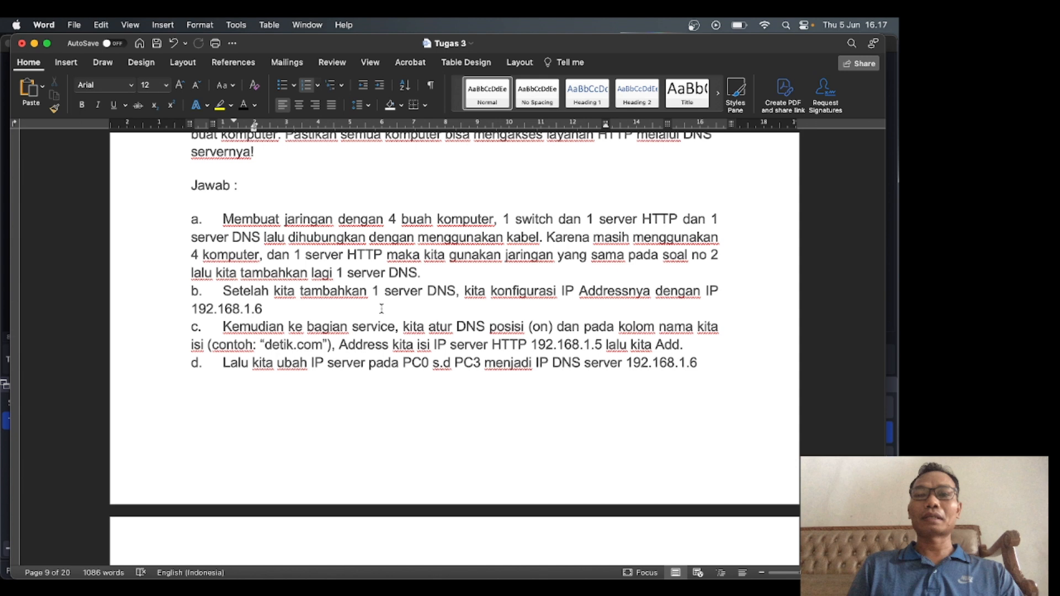
{"action": "scroll", "coordinate": [381, 309], "scroll_direction": "down", "scroll_amount": 5}
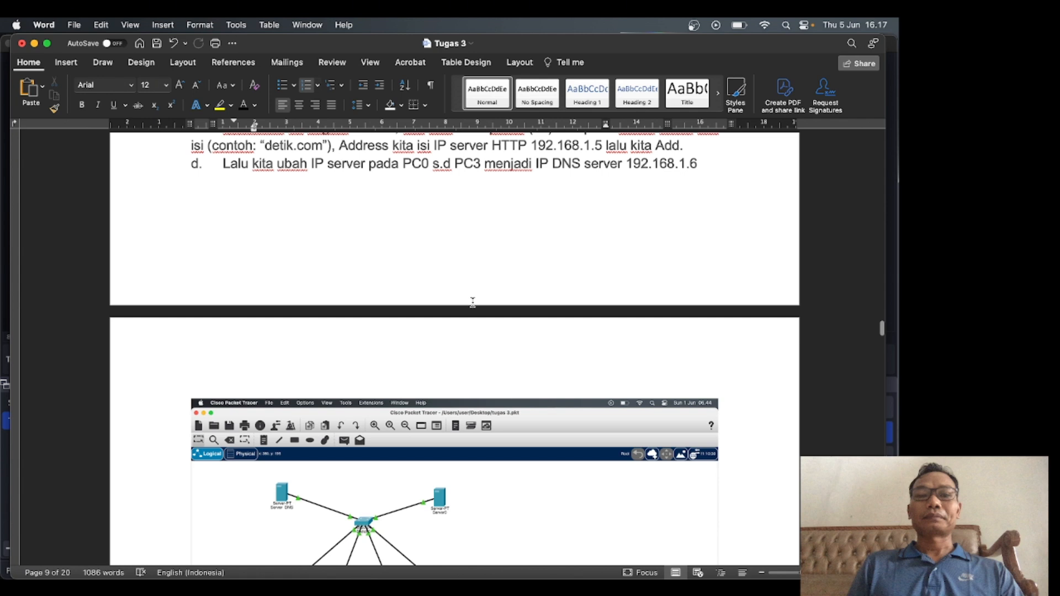
- Review the answer 3 screenshots of the DNS service record and the PCs' browser access, plus the conclusion in part e
{"action": "scroll", "coordinate": [472, 302], "scroll_direction": "down", "scroll_amount": 10}
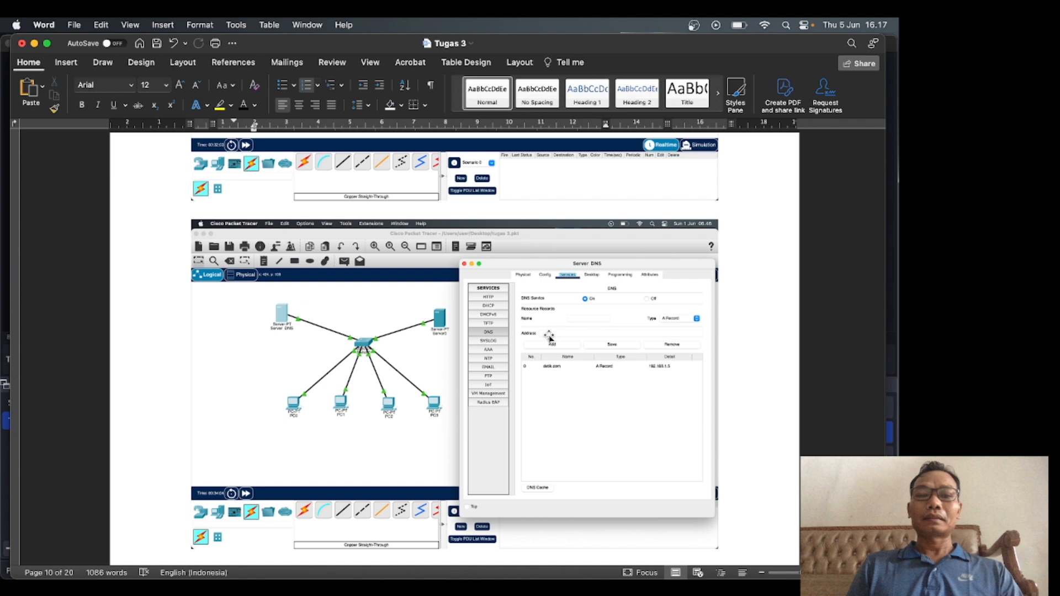
{"action": "scroll", "coordinate": [549, 338], "scroll_direction": "down", "scroll_amount": 5}
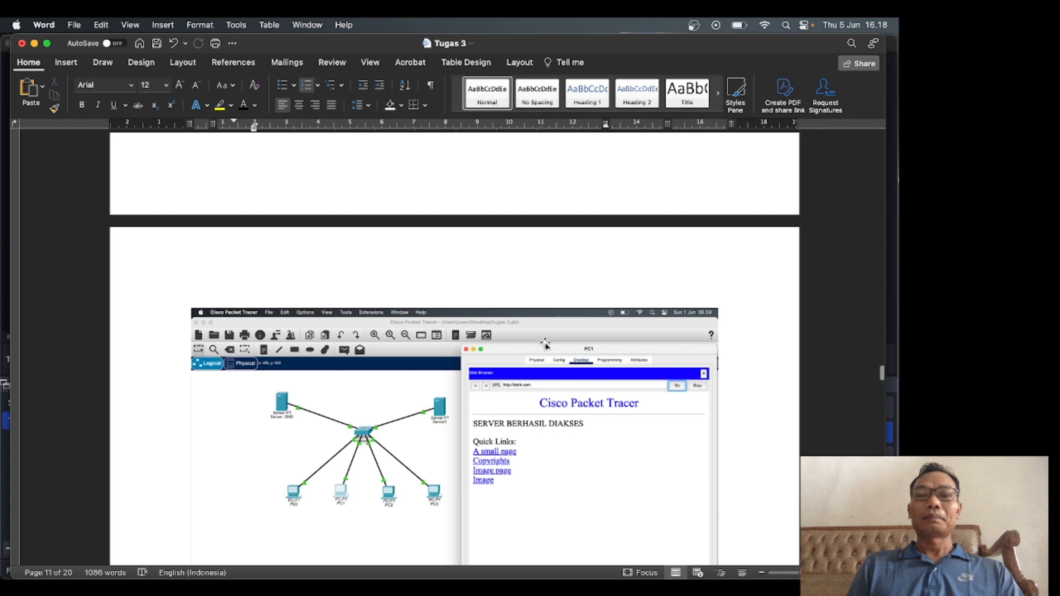
{"action": "scroll", "coordinate": [546, 345], "scroll_direction": "down", "scroll_amount": 5}
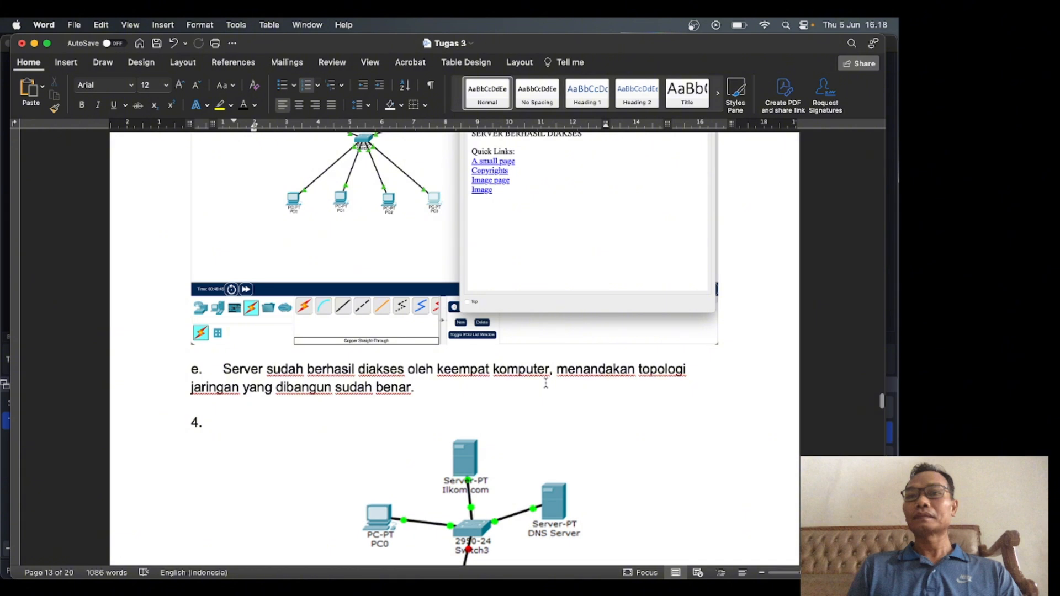
{"action": "scroll", "coordinate": [546, 383], "scroll_direction": "up", "scroll_amount": 3}
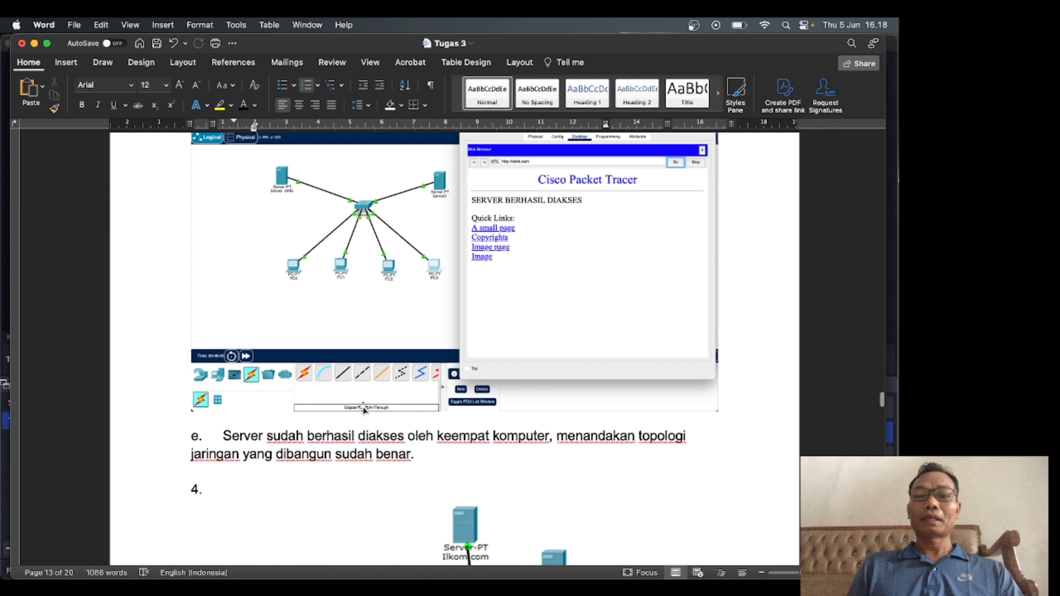
- Examine answer 4's topology, router ethernet settings, DNS Server addressing and Ilkom.com server configuration
{"action": "scroll", "coordinate": [373, 304], "scroll_direction": "down", "scroll_amount": 10}
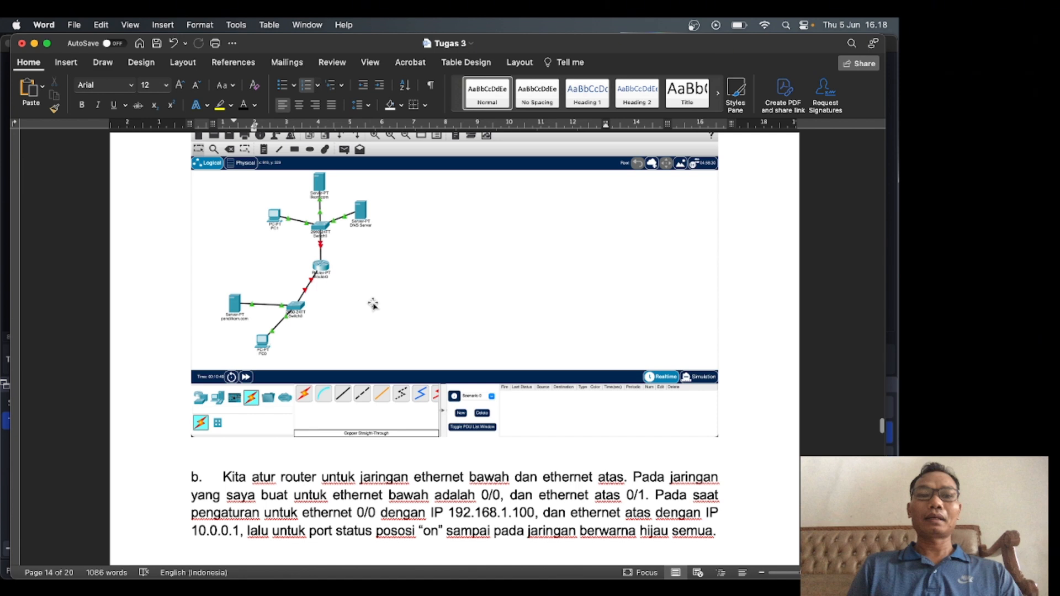
{"action": "scroll", "coordinate": [316, 226], "scroll_direction": "down", "scroll_amount": 2}
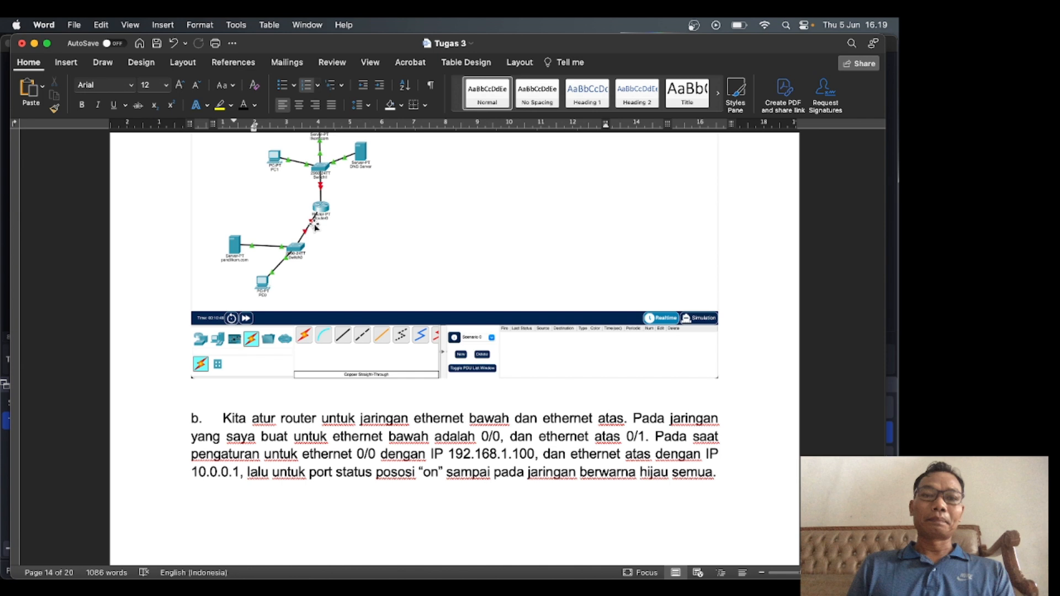
{"action": "scroll", "coordinate": [455, 348], "scroll_direction": "down", "scroll_amount": 20}
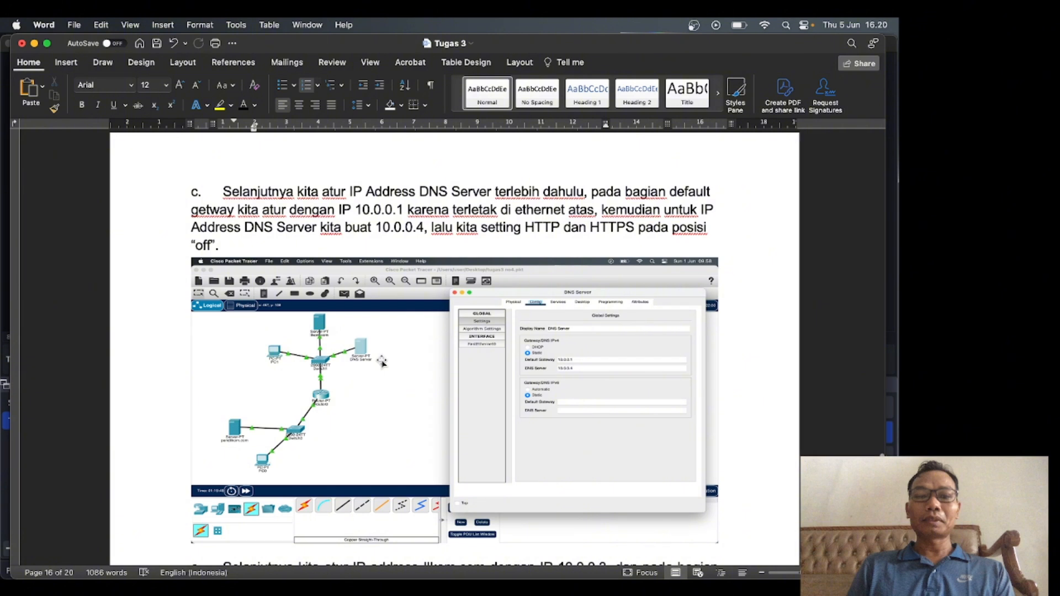
{"action": "scroll", "coordinate": [382, 362], "scroll_direction": "down", "scroll_amount": 5}
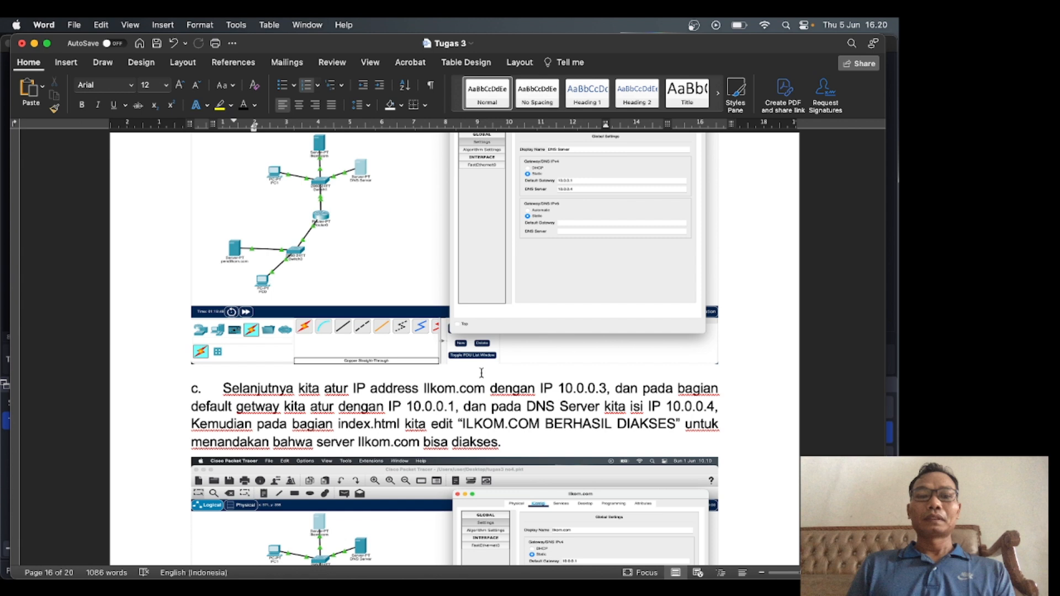
{"action": "scroll", "coordinate": [481, 374], "scroll_direction": "down", "scroll_amount": 5}
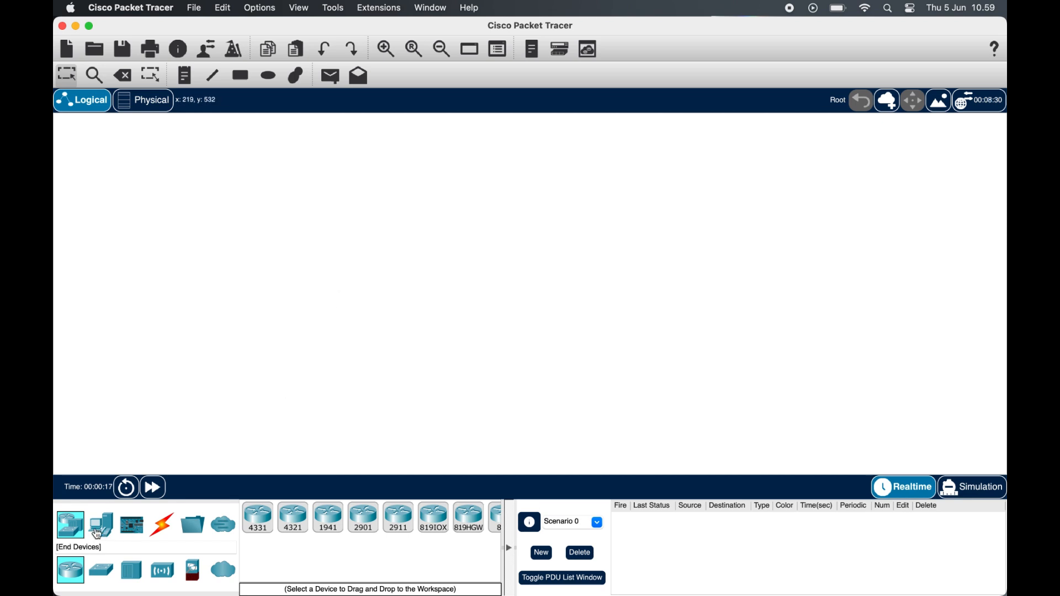
- Place four PC end devices in a row across the lower part of the empty workspace
{"action": "left_click", "coordinate": [99, 532]}
{"action": "left_click", "coordinate": [259, 522]}
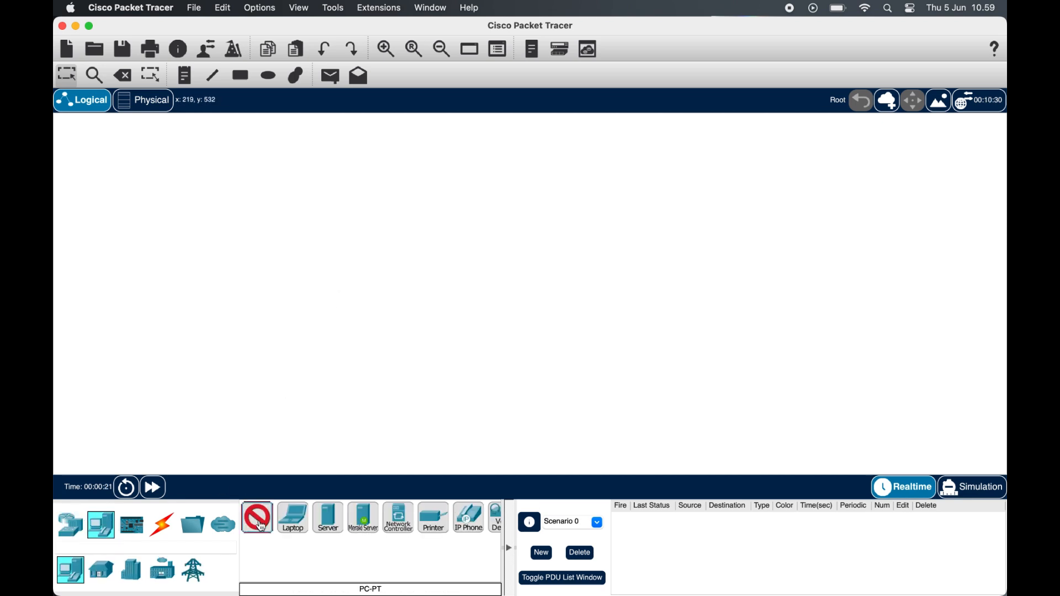
{"action": "left_click_drag", "start_coordinate": [262, 526], "coordinate": [221, 358]}
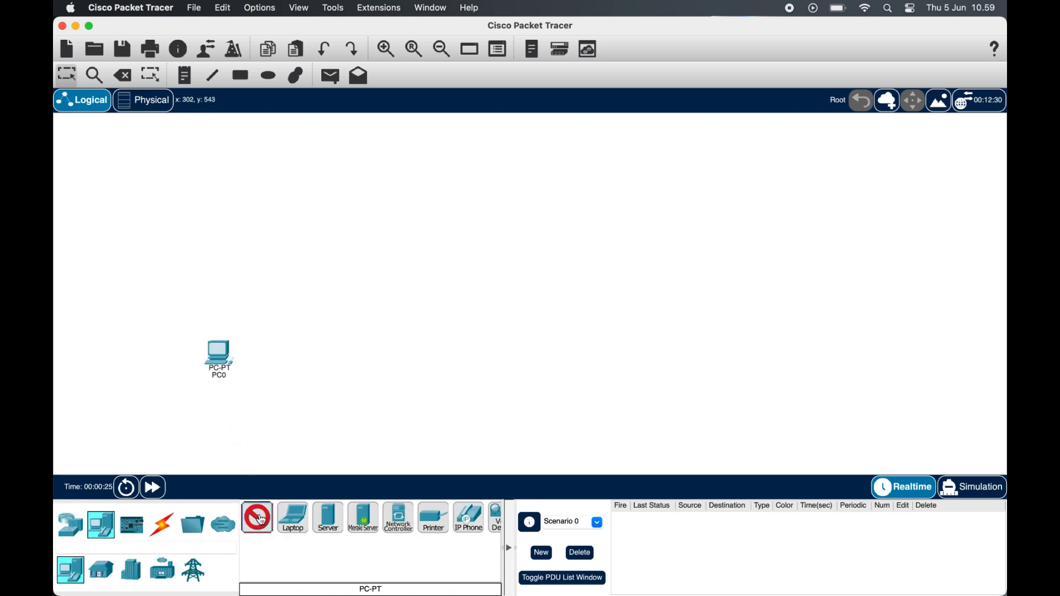
{"action": "left_click_drag", "start_coordinate": [262, 522], "coordinate": [320, 363]}
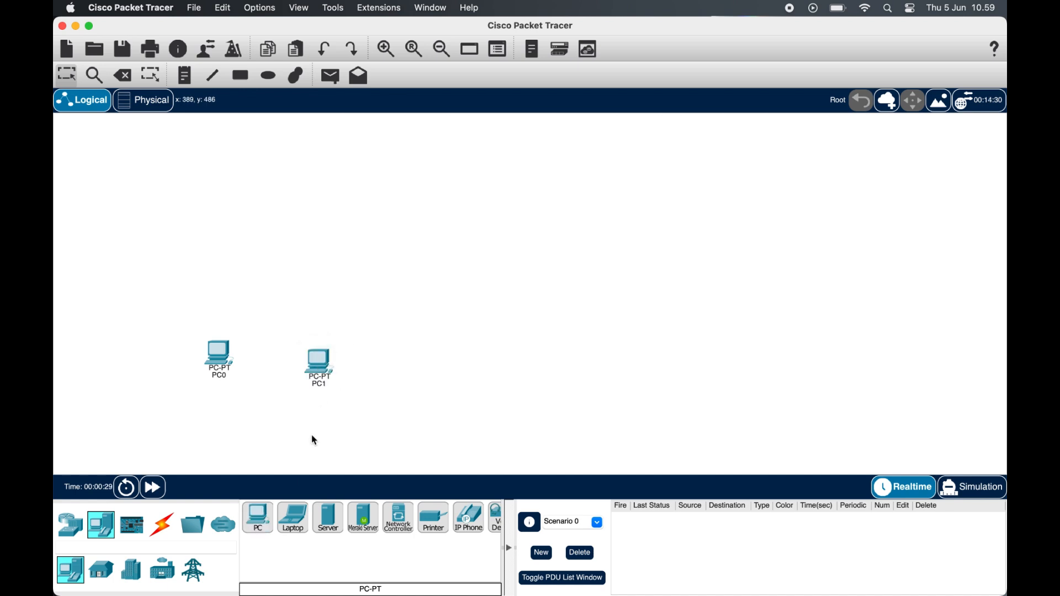
{"action": "left_click", "coordinate": [259, 520]}
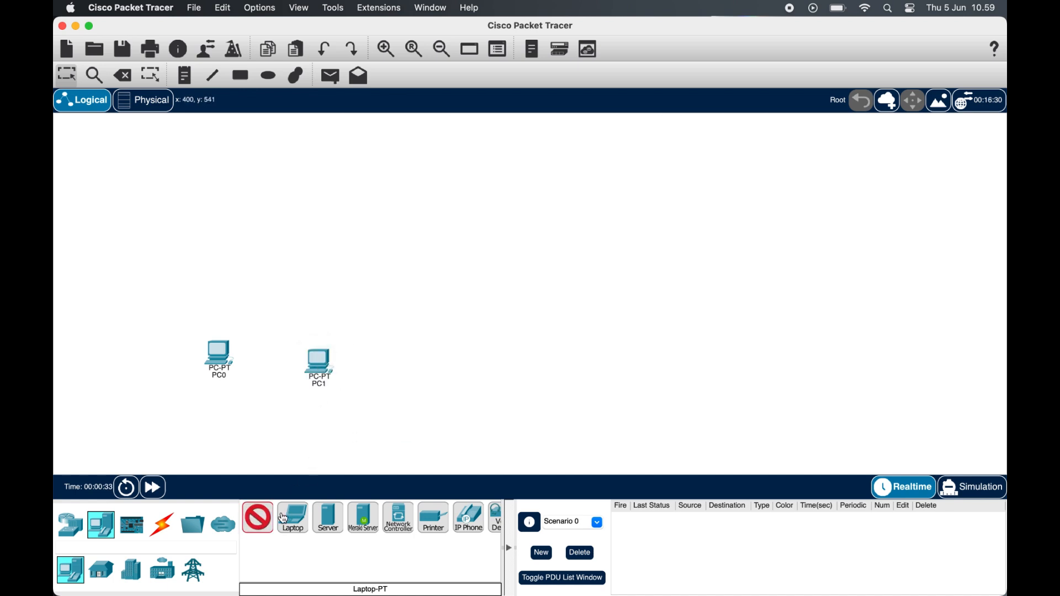
{"action": "left_click", "coordinate": [418, 365]}
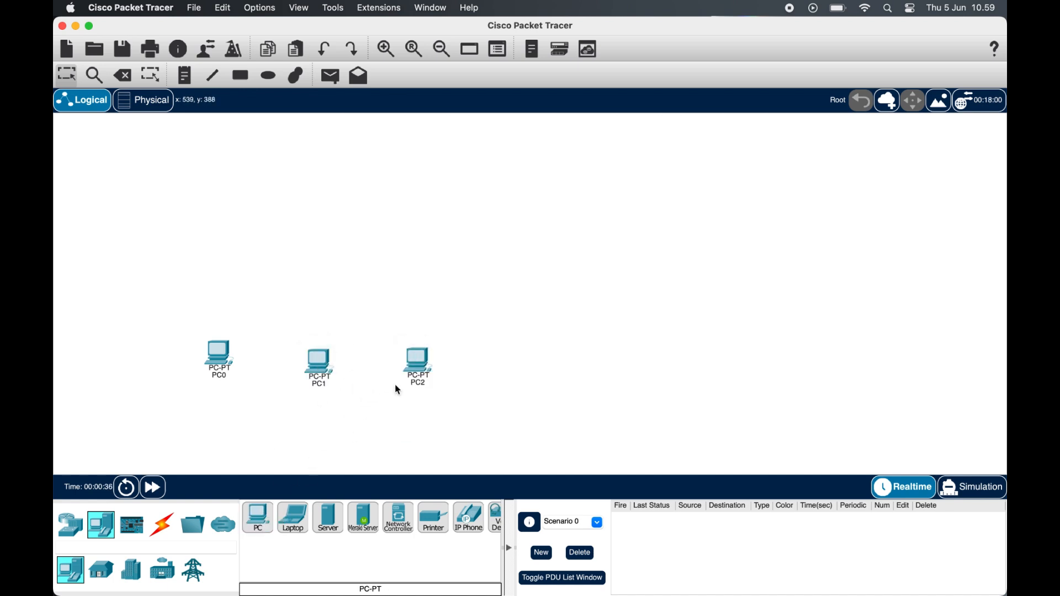
{"action": "left_click", "coordinate": [258, 514]}
{"action": "left_click", "coordinate": [503, 365]}
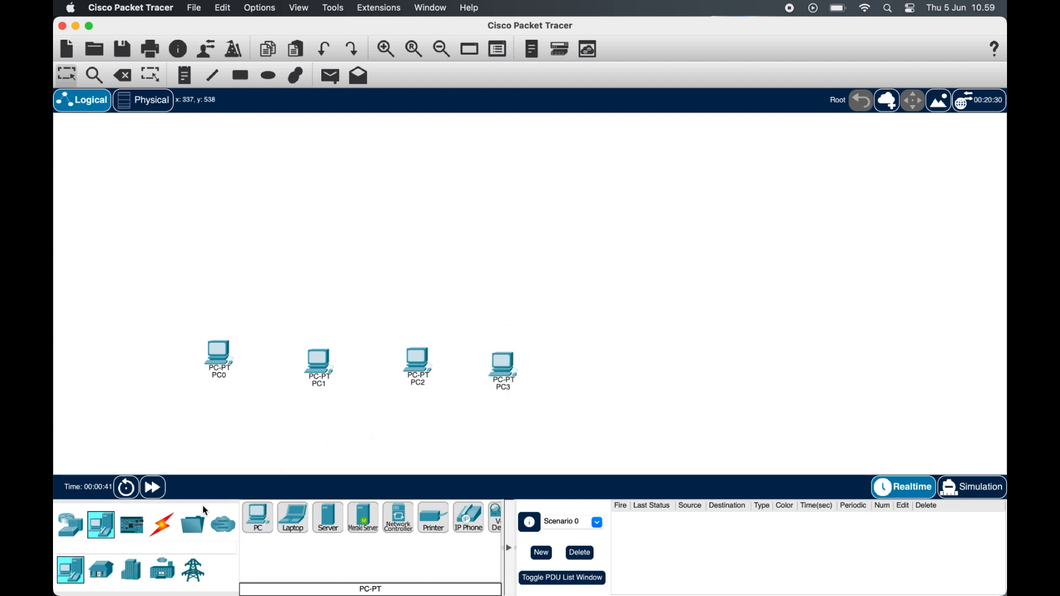
- Add a 2950-24 switch centred above the row of four PCs
{"action": "left_click", "coordinate": [70, 525]}
{"action": "left_click", "coordinate": [101, 570]}
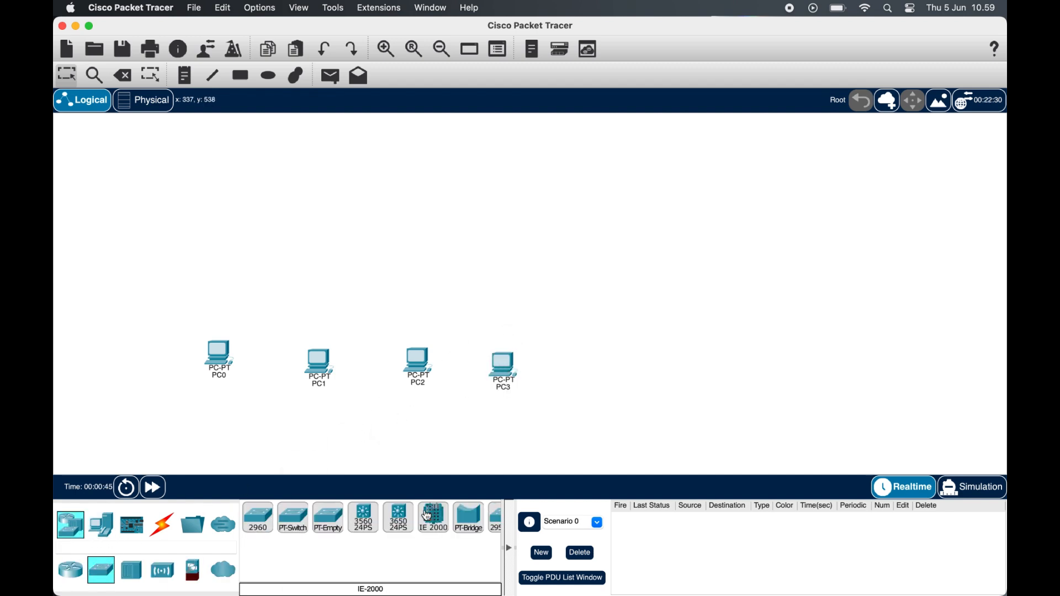
{"action": "scroll", "coordinate": [428, 516], "scroll_direction": "right", "scroll_amount": 2}
{"action": "left_click", "coordinate": [462, 518]}
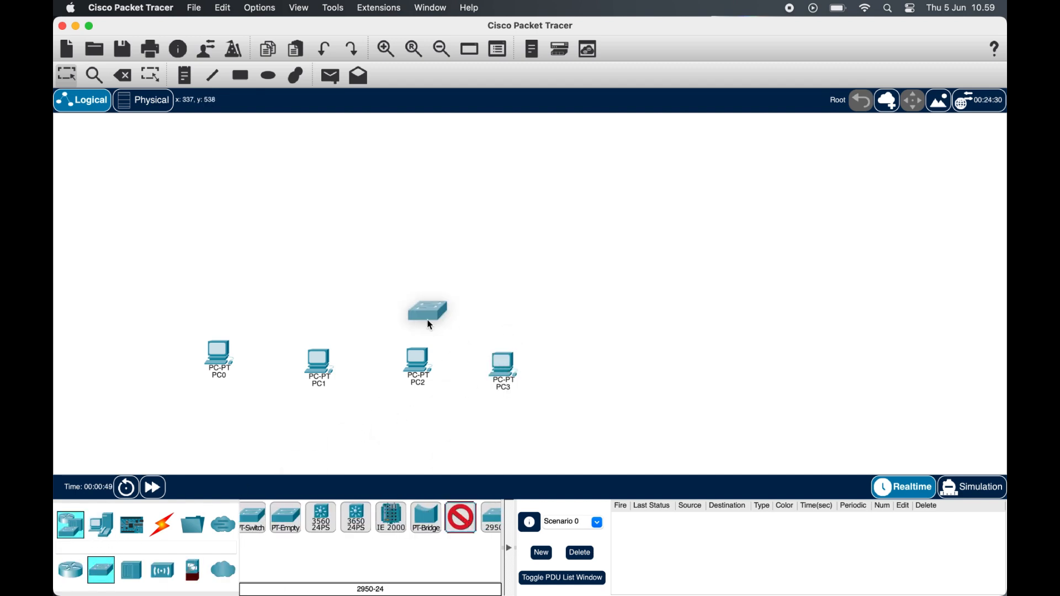
{"action": "left_click", "coordinate": [363, 254]}
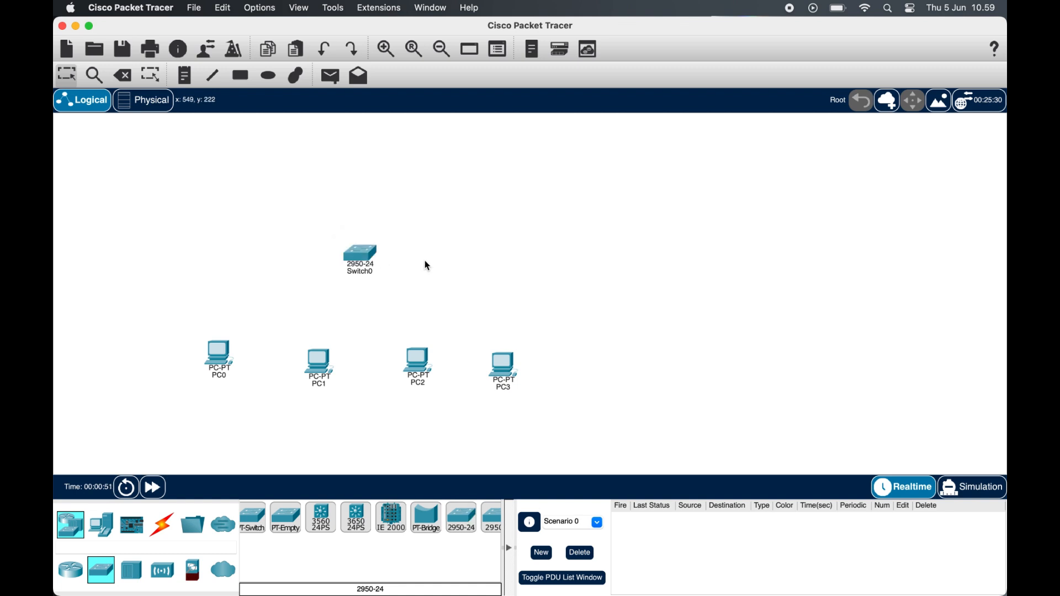
- Connect PC0 and PC1 to Switch0 with Copper Straight-Through cables, using switch ports FastEthernet0/1 and FastEthernet0/2
{"action": "left_click", "coordinate": [161, 529]}
{"action": "left_click", "coordinate": [329, 522]}
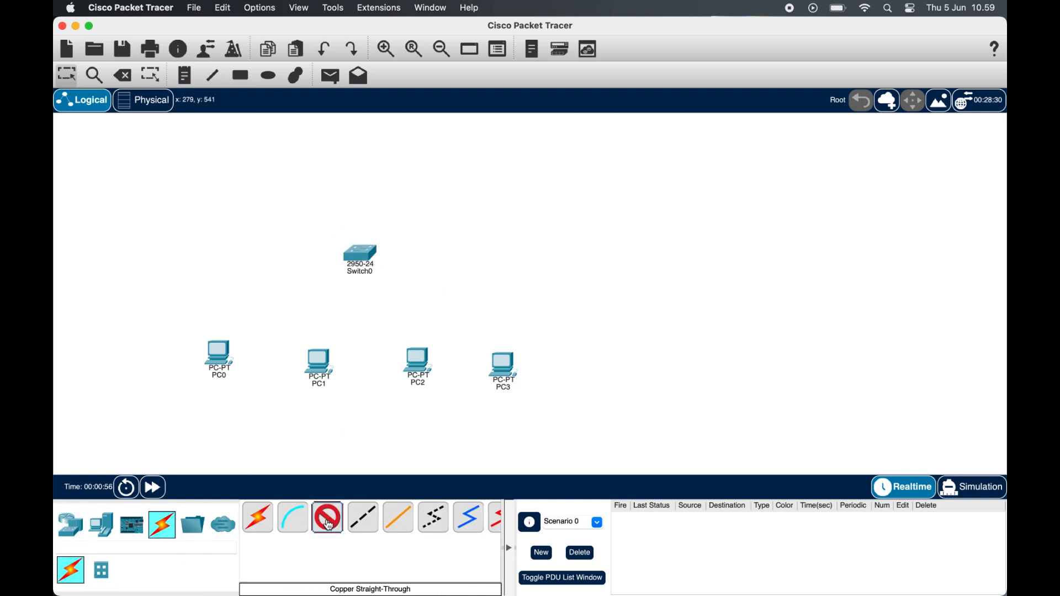
{"action": "left_click", "coordinate": [218, 357]}
{"action": "left_click", "coordinate": [249, 403]}
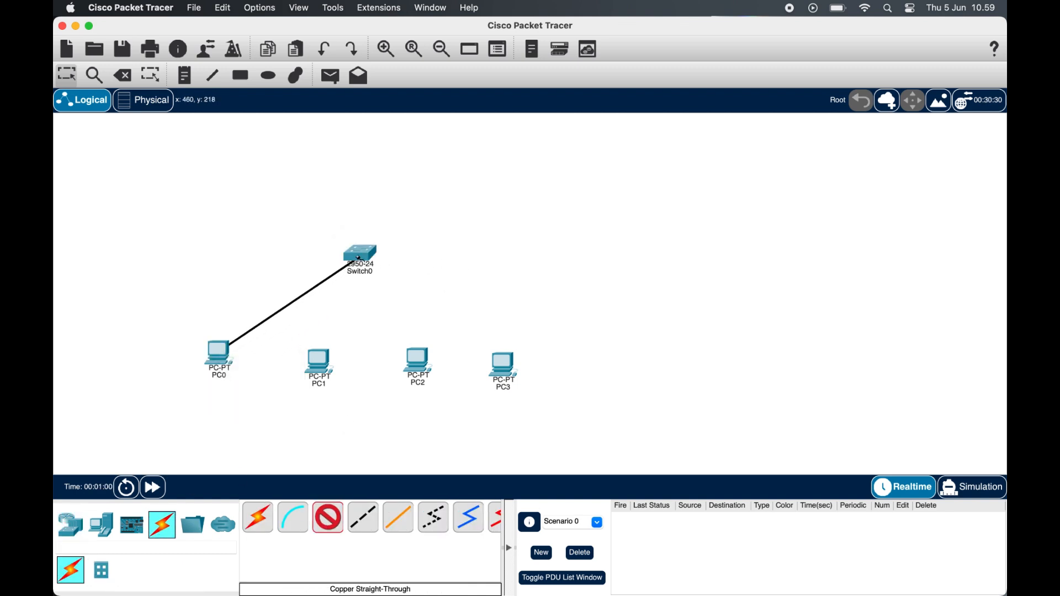
{"action": "left_click", "coordinate": [359, 258]}
{"action": "left_click", "coordinate": [386, 267]}
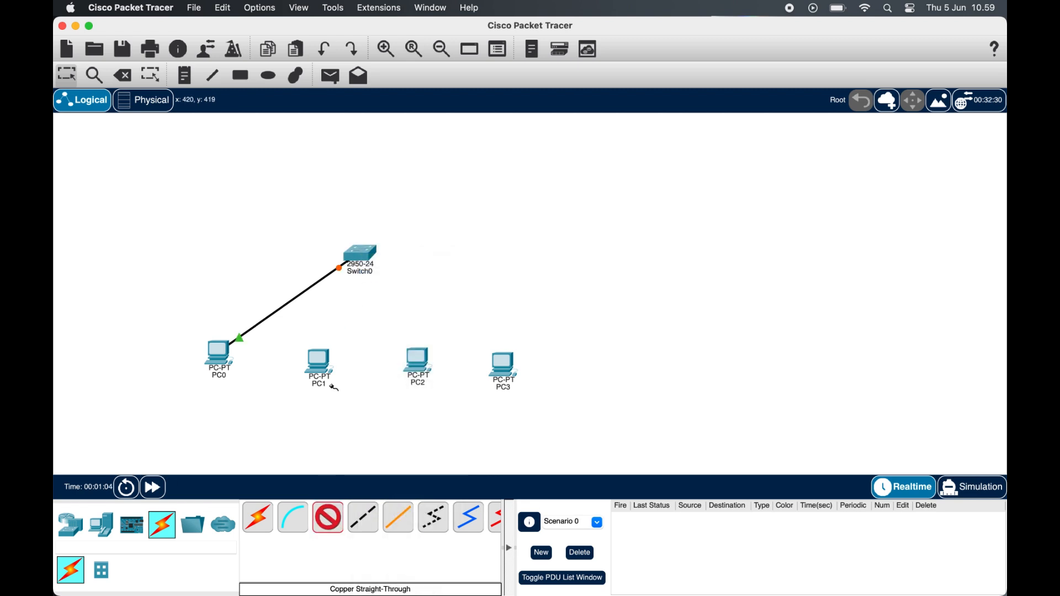
{"action": "left_click", "coordinate": [319, 364]}
{"action": "left_click", "coordinate": [365, 411]}
{"action": "left_click", "coordinate": [362, 257]}
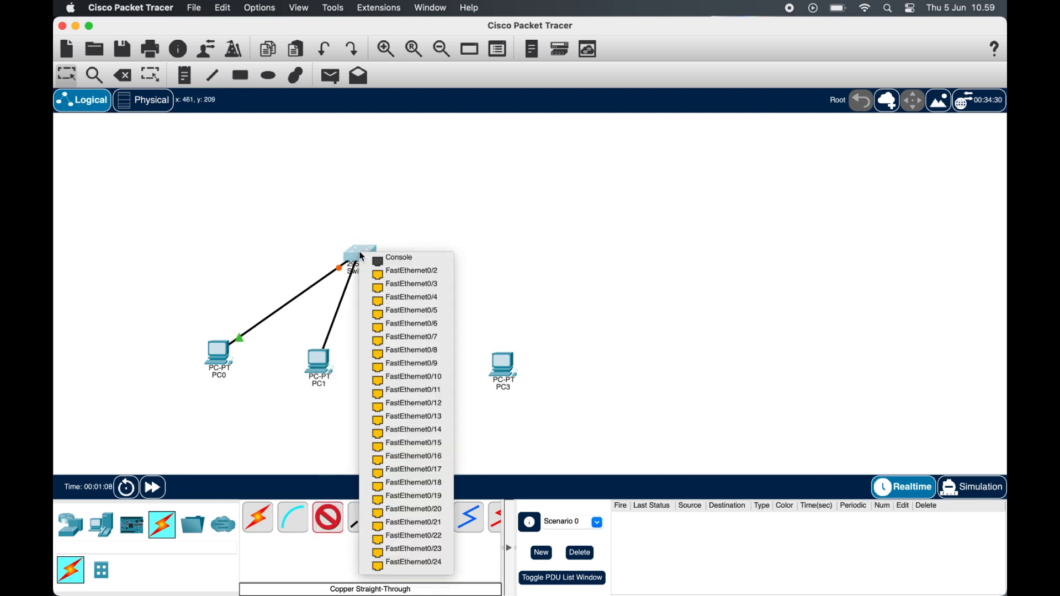
{"action": "left_click", "coordinate": [405, 271]}
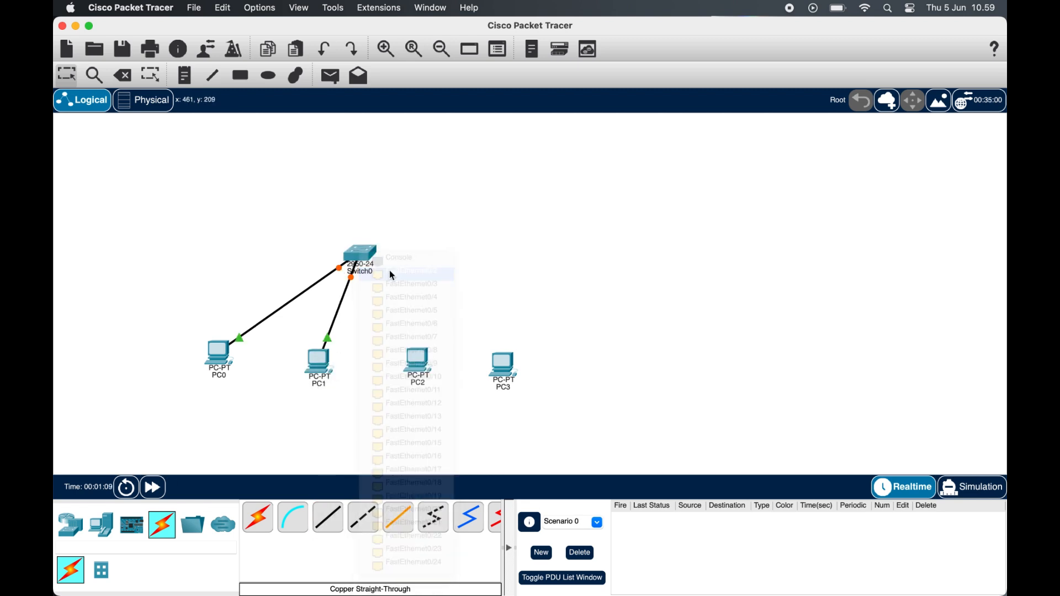
- Cable PC2 and PC3 to Switch0 with Copper Straight-Through links on switch ports FastEthernet0/3 and FastEthernet0/4
{"action": "left_click", "coordinate": [423, 362]}
{"action": "left_click", "coordinate": [461, 410]}
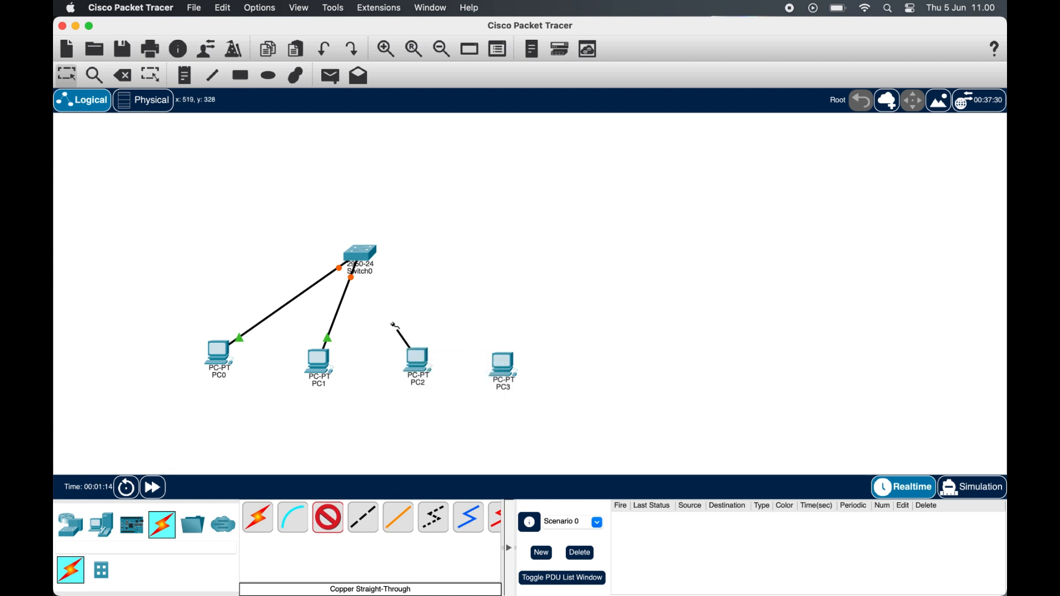
{"action": "left_click", "coordinate": [363, 253]}
{"action": "left_click", "coordinate": [406, 279]}
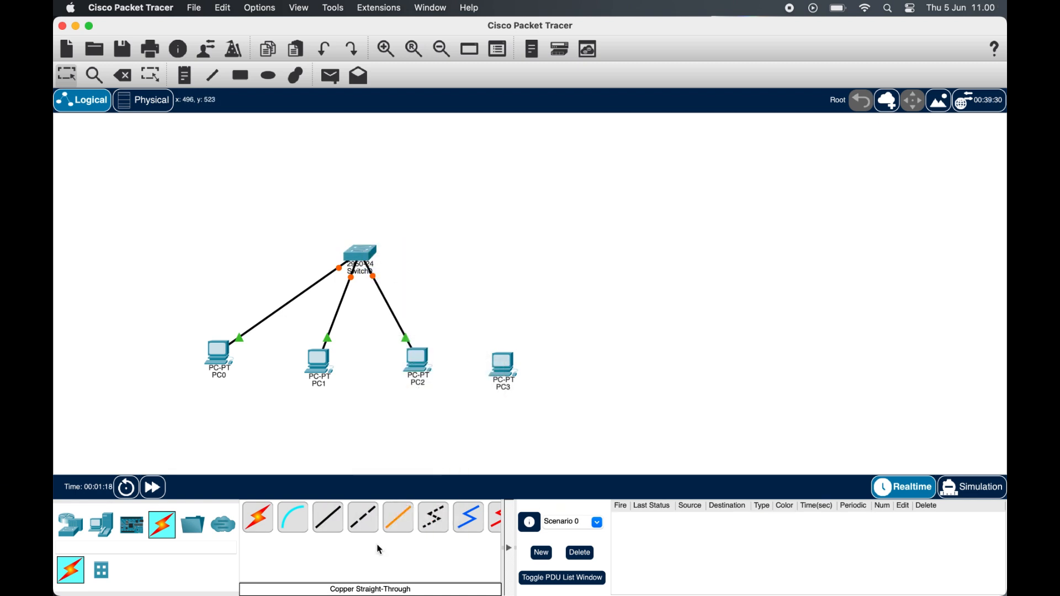
{"action": "left_click", "coordinate": [503, 367]}
{"action": "left_click", "coordinate": [525, 417]}
{"action": "left_click", "coordinate": [369, 260]}
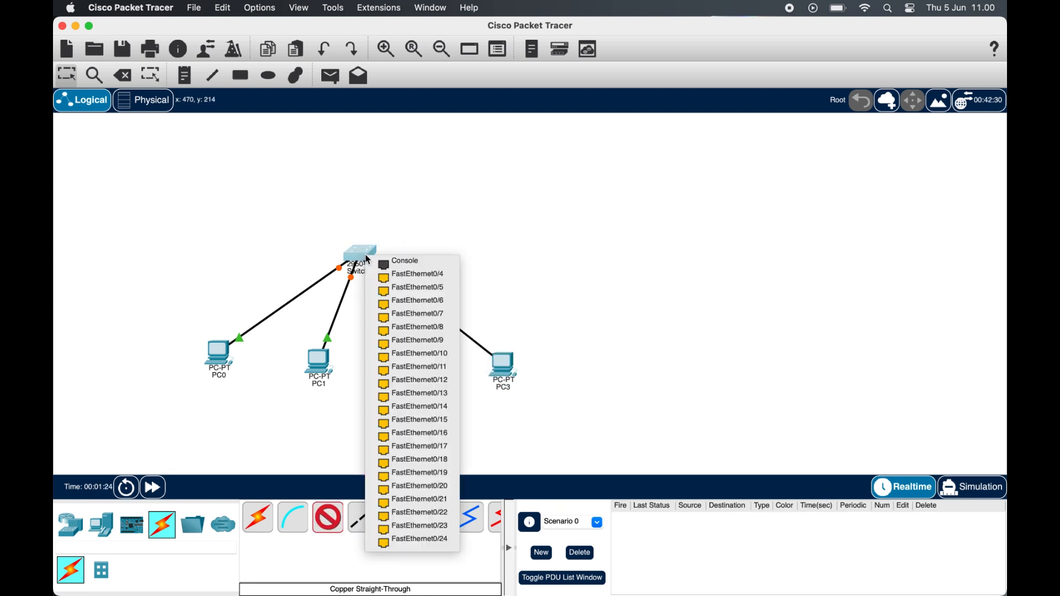
{"action": "left_click", "coordinate": [396, 274]}
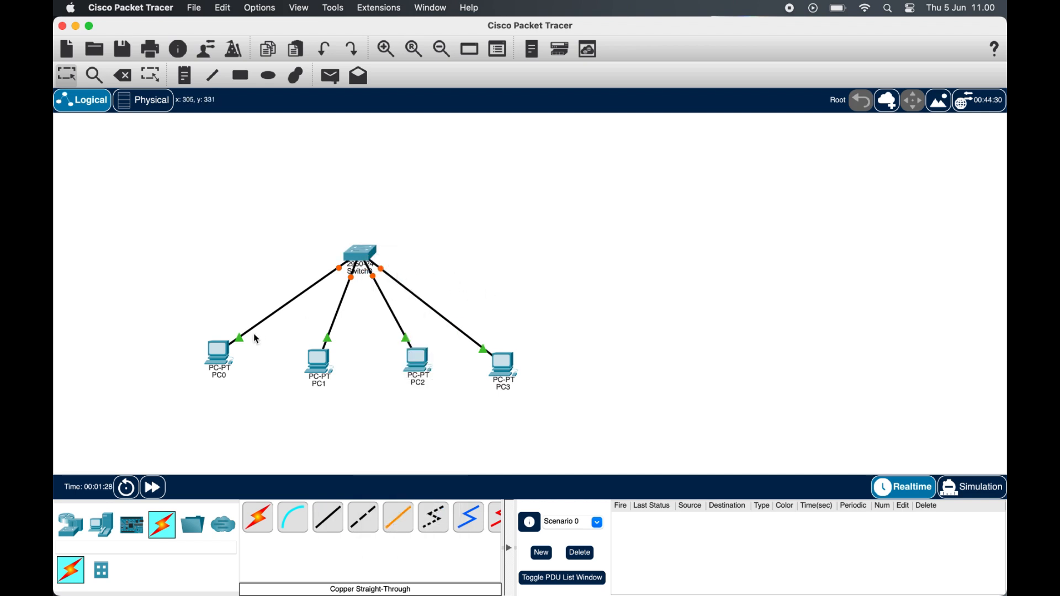
- Give PC0 the static IPv4 address 192.168.1.1 with subnet mask 255.255.255.0
{"action": "left_click", "coordinate": [220, 349]}
{"action": "left_click", "coordinate": [557, 135]}
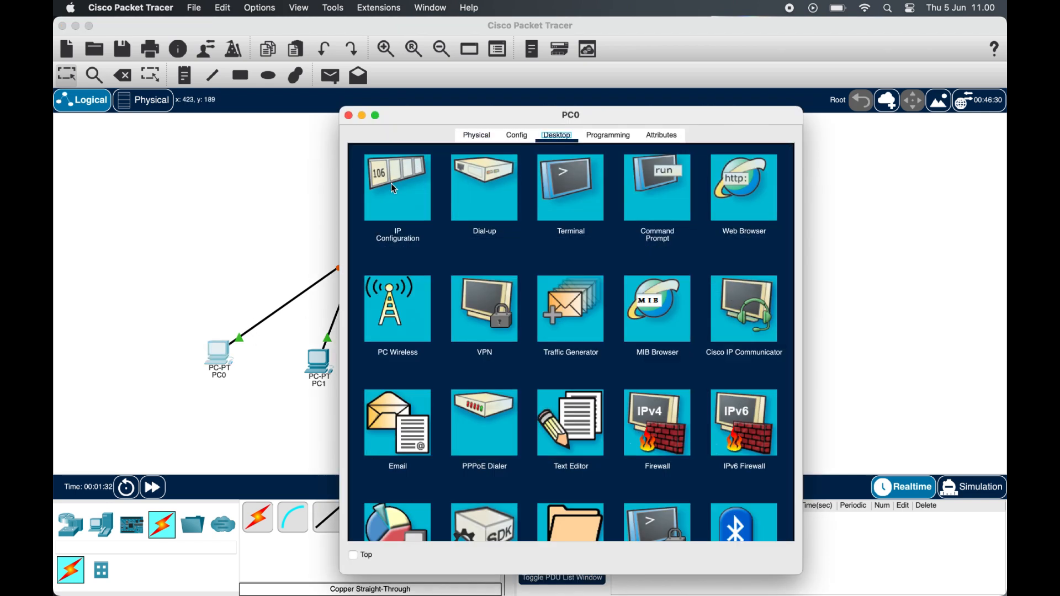
{"action": "left_click", "coordinate": [394, 189]}
{"action": "left_click", "coordinate": [522, 240]}
{"action": "type", "text": "1"}
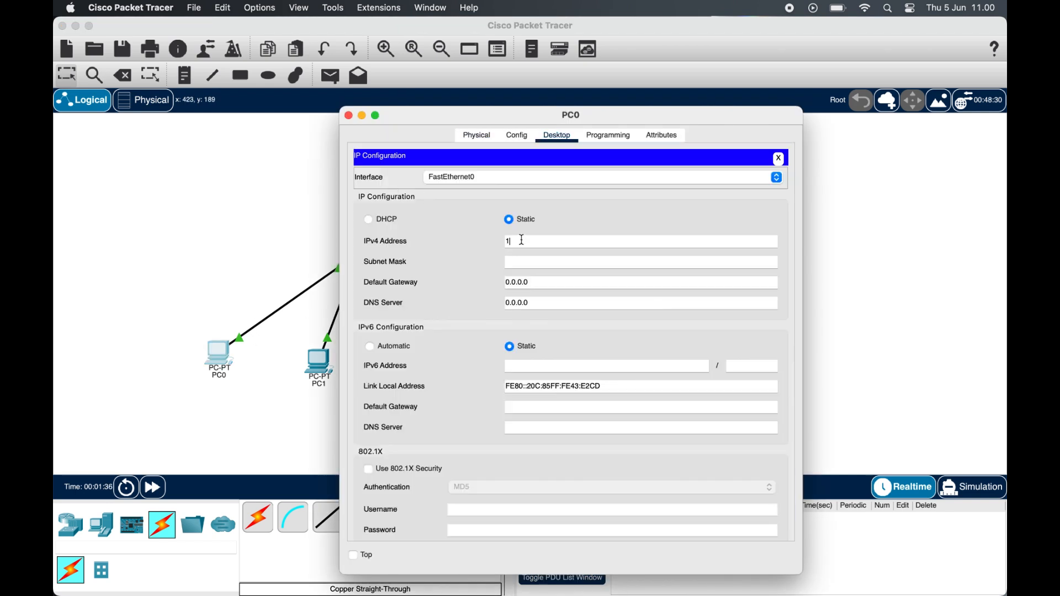
{"action": "type", "text": "92.168.1.1"}
{"action": "left_click", "coordinate": [529, 262]}
{"action": "left_click", "coordinate": [349, 115]}
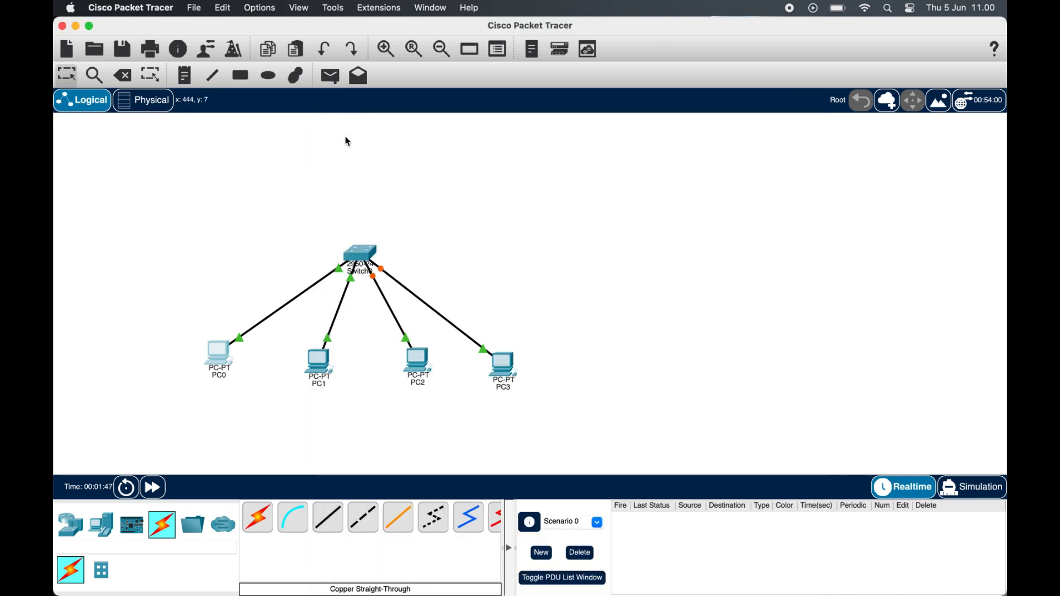
- Give PC1 the static IPv4 address 192.168.1.2 with subnet mask 255.255.255.0
{"action": "left_click", "coordinate": [318, 362]}
{"action": "left_click", "coordinate": [557, 135]}
{"action": "left_click", "coordinate": [393, 206]}
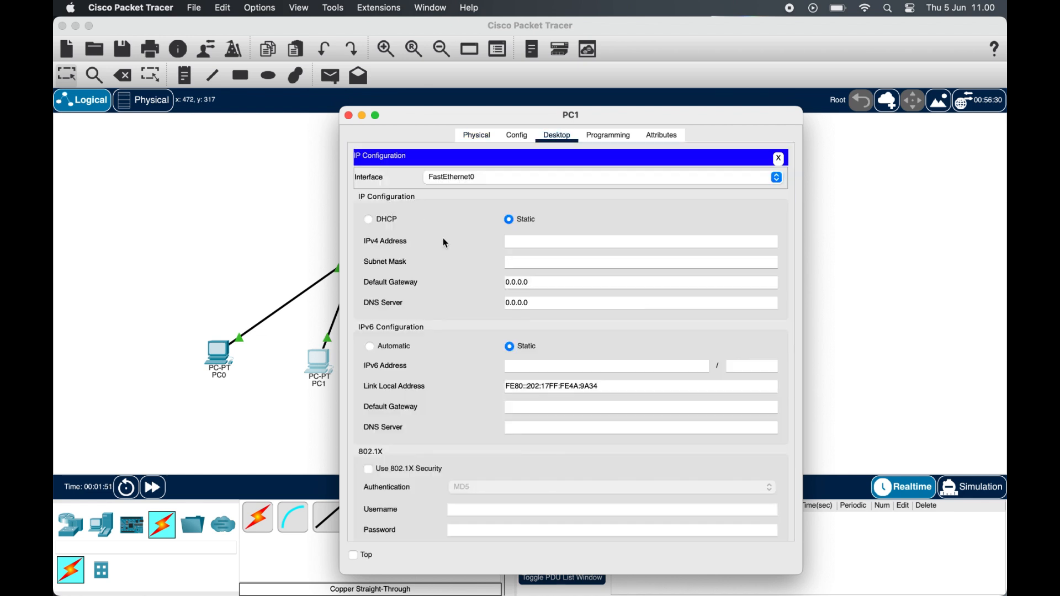
{"action": "left_click", "coordinate": [518, 241]}
{"action": "type", "text": "192.168.1.2"}
{"action": "left_click", "coordinate": [531, 263]}
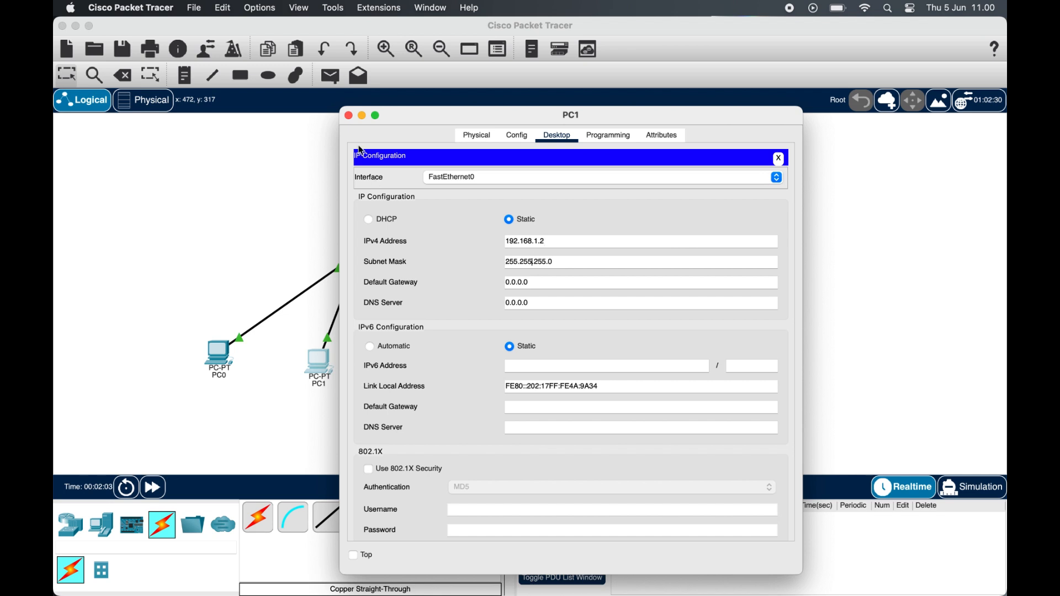
{"action": "left_click", "coordinate": [348, 116]}
- Give PC2 the static IPv4 address 192.168.1.3 with subnet mask 255.255.255.0
{"action": "left_click", "coordinate": [417, 360]}
{"action": "left_click", "coordinate": [556, 135]}
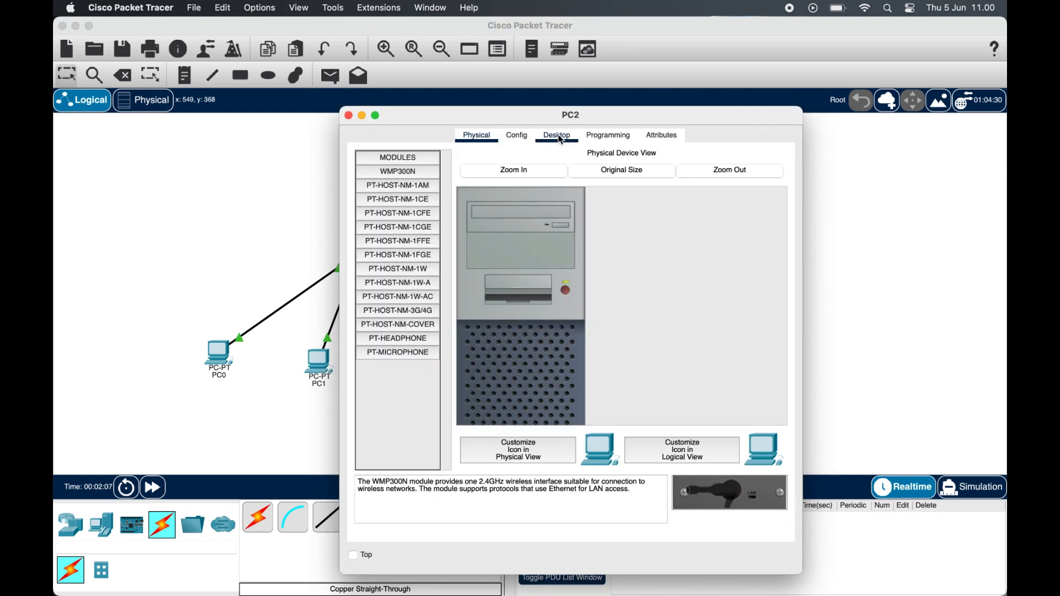
{"action": "left_click", "coordinate": [388, 191]}
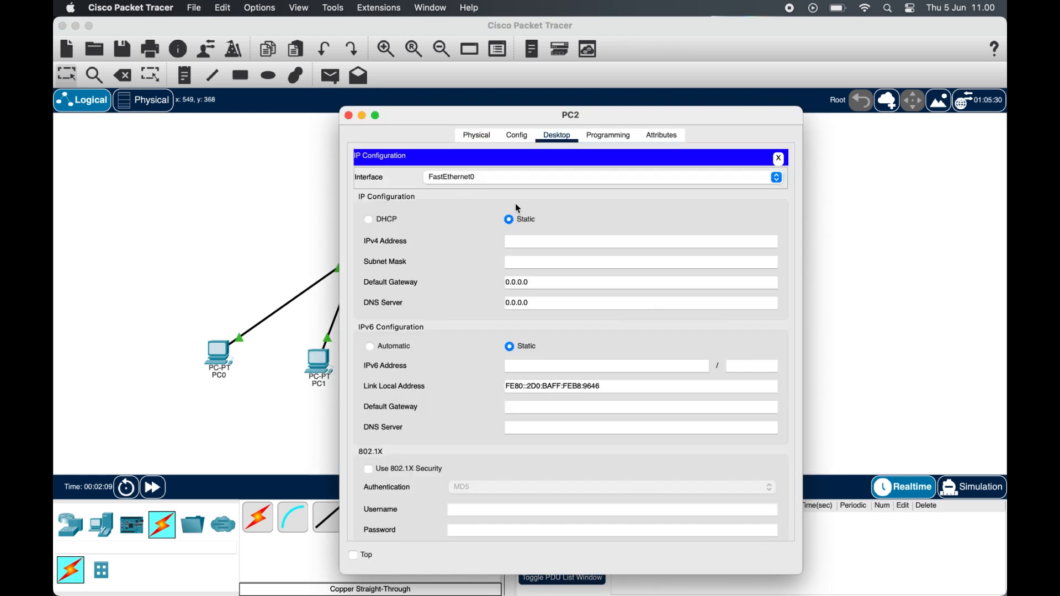
{"action": "left_click", "coordinate": [518, 242]}
{"action": "type", "text": "192.168.1.3"}
{"action": "left_click", "coordinate": [539, 265]}
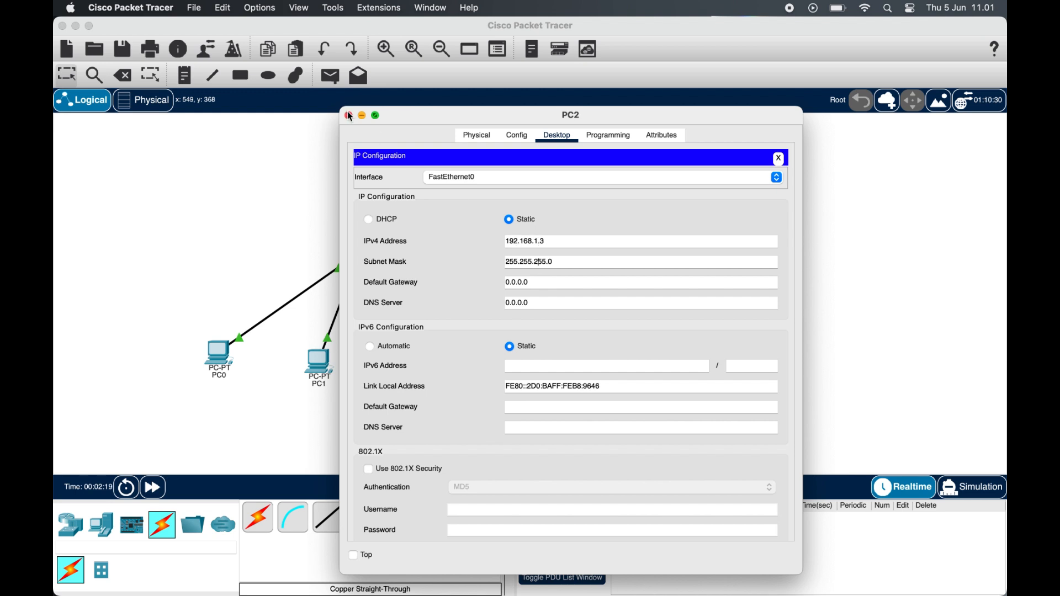
{"action": "left_click", "coordinate": [349, 115]}
- Give PC3 the static IPv4 address 192.168.1.4 in its IP configuration
{"action": "left_click", "coordinate": [503, 365]}
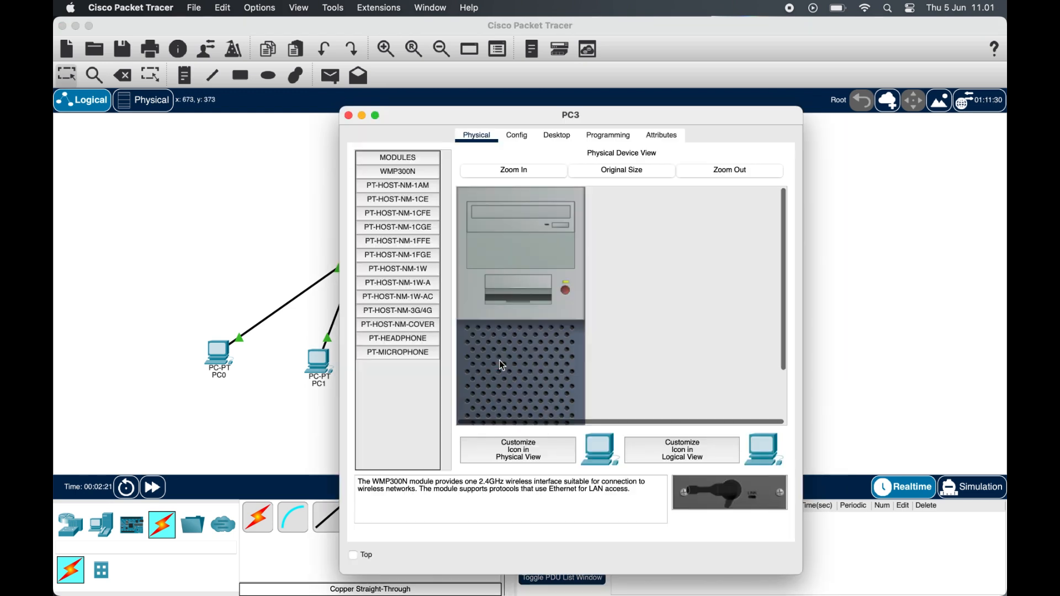
{"action": "left_click", "coordinate": [558, 135]}
{"action": "left_click", "coordinate": [420, 196]}
{"action": "left_click", "coordinate": [519, 242]}
{"action": "type", "text": "19"}
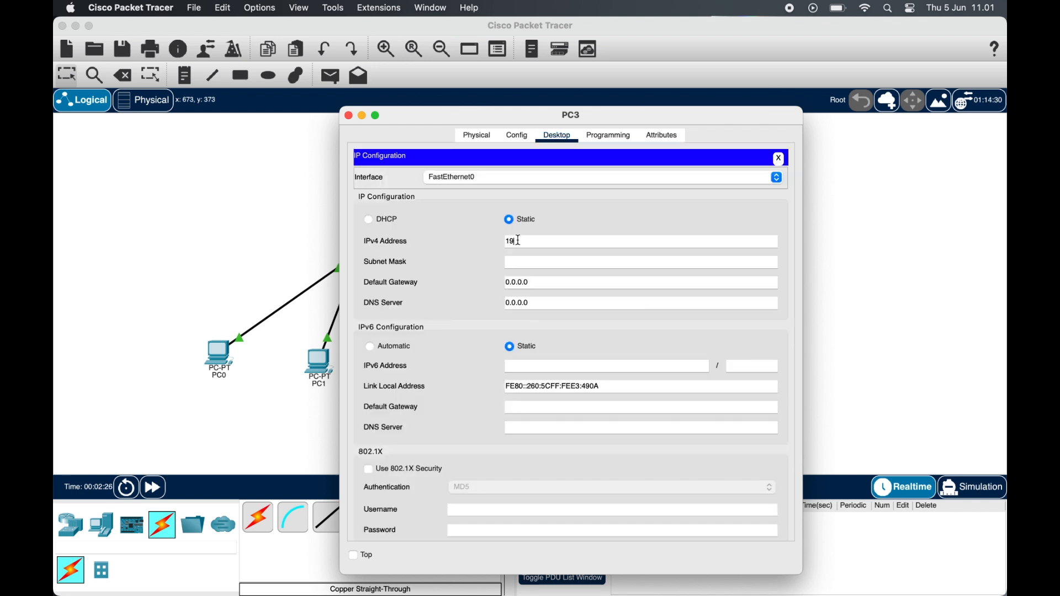
{"action": "type", "text": "2.168.1.4"}
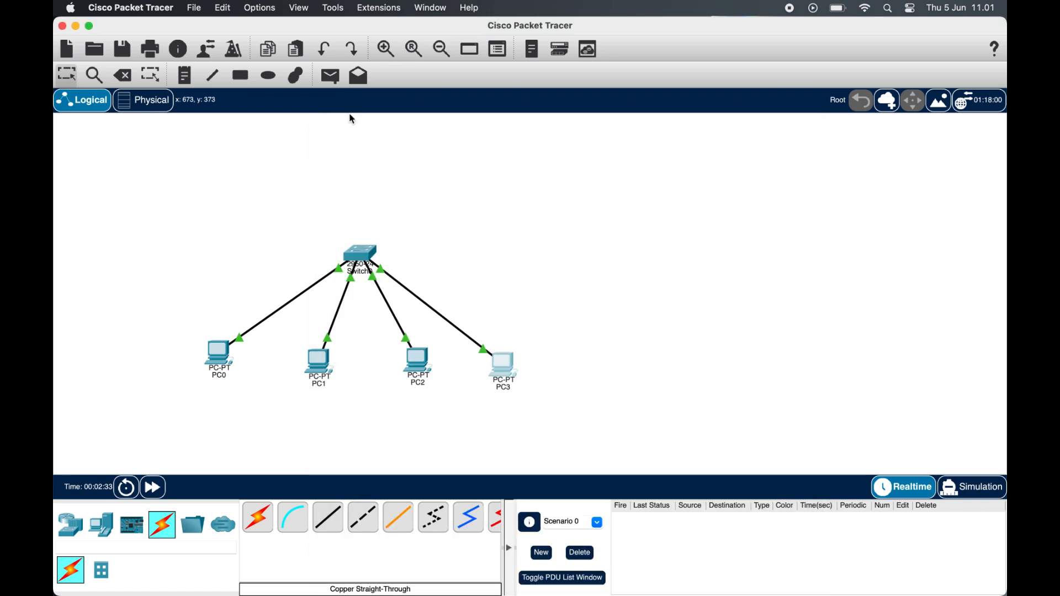
{"action": "left_click", "coordinate": [348, 116]}
- Run ipconfig in PC0's Command Prompt, with its window moved clear of the topology, to check the IP settings
{"action": "left_click", "coordinate": [218, 363]}
{"action": "left_click", "coordinate": [658, 187]}
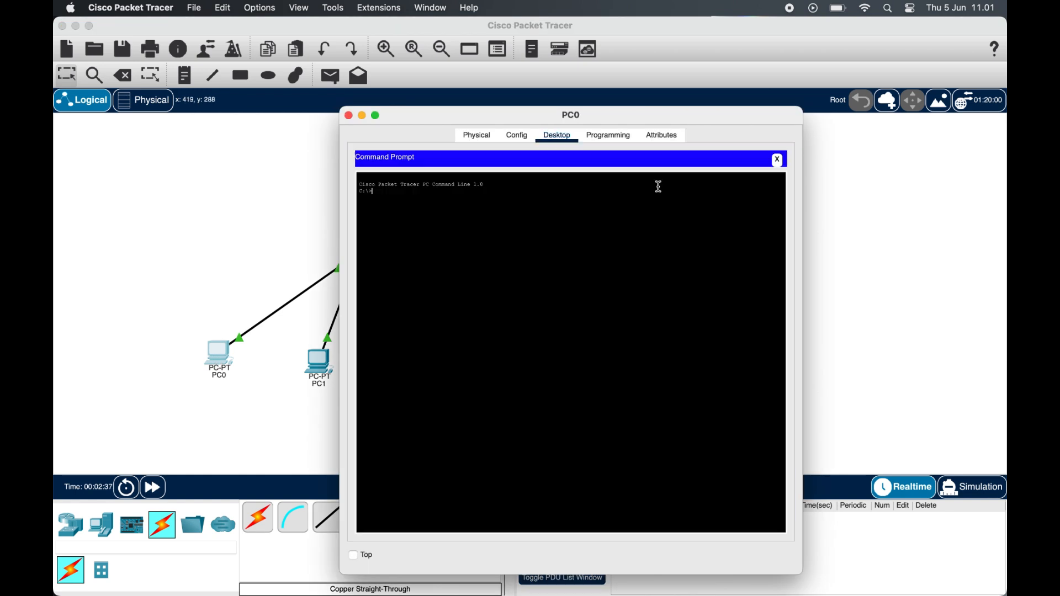
{"action": "left_click_drag", "start_coordinate": [602, 115], "coordinate": [792, 112]}
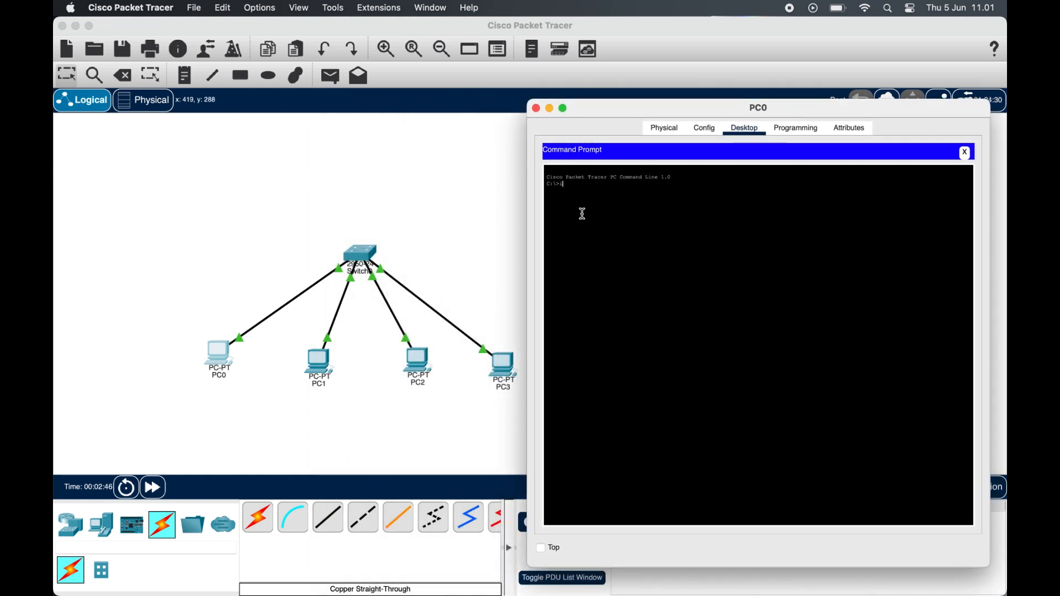
{"action": "type", "text": "ipconfig"}
{"action": "key", "text": "Return"}
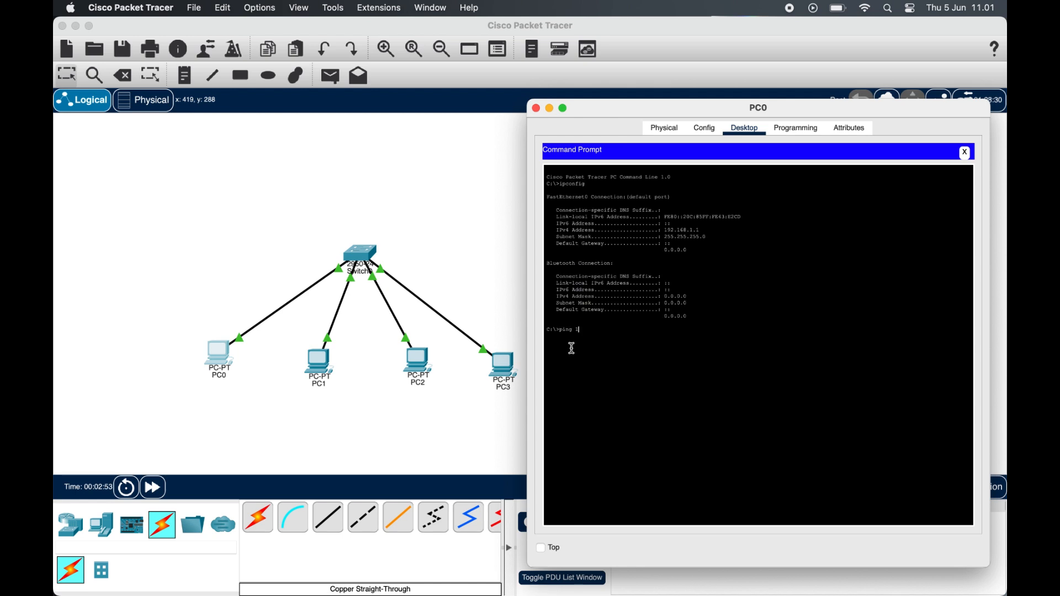
- Ping PC1 at 192.168.1.2 and PC2 at 192.168.1.3 from PC0's command prompt to test connectivity
{"action": "type", "text": "ping 192.168.1.2"}
{"action": "key", "text": "Return"}
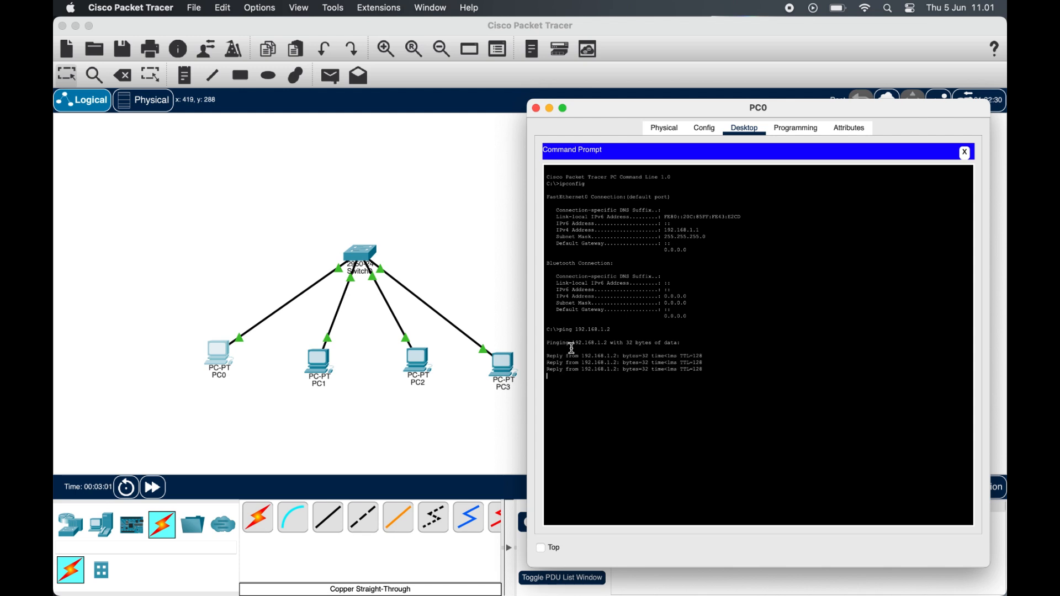
{"action": "type", "text": "ping"}
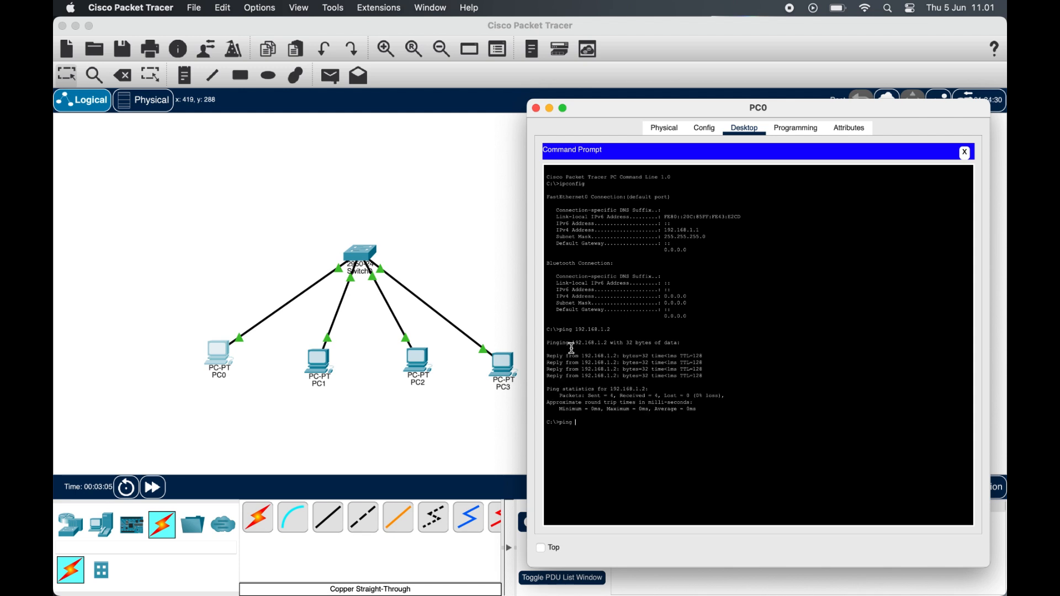
{"action": "type", "text": " 192.168.1.3"}
{"action": "key", "text": "Return"}
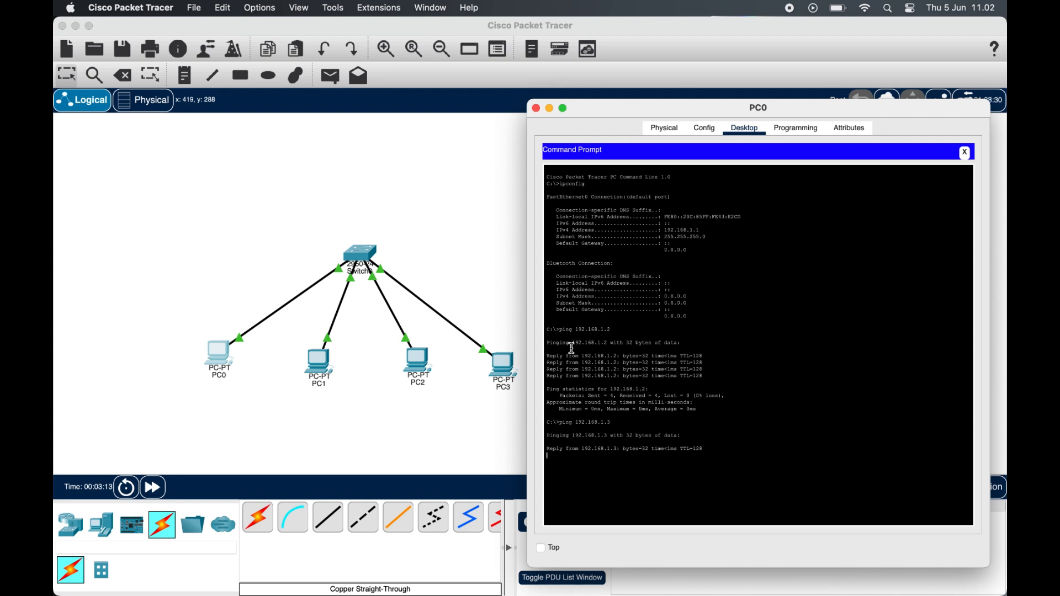
- Ping PC3 at 192.168.1.4 from PC0's command prompt to test connectivity
{"action": "type", "text": "p"}
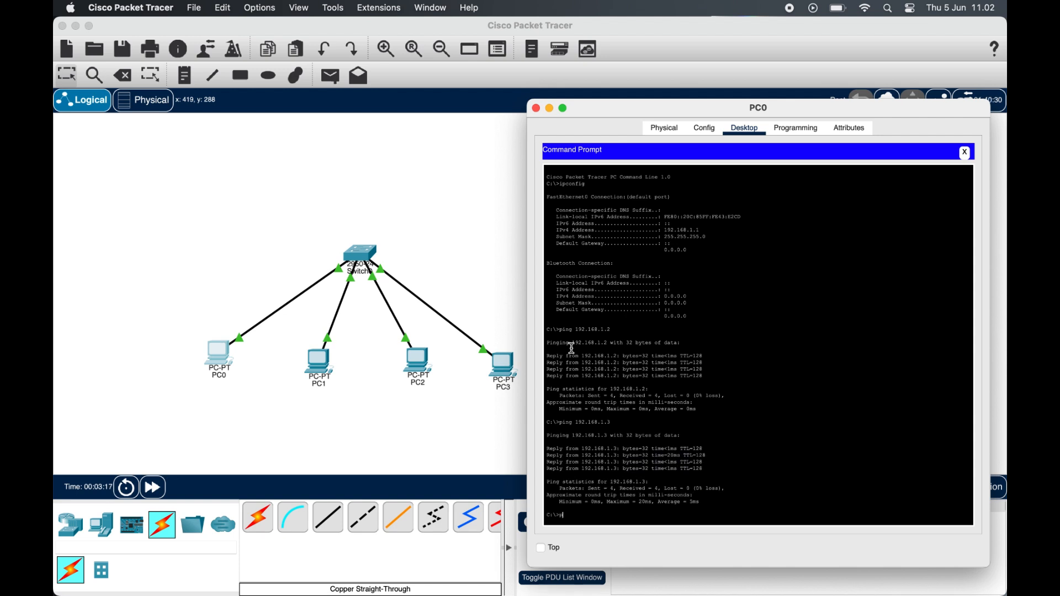
{"action": "type", "text": "ing 192.168.1.4"}
{"action": "key", "text": "Return"}
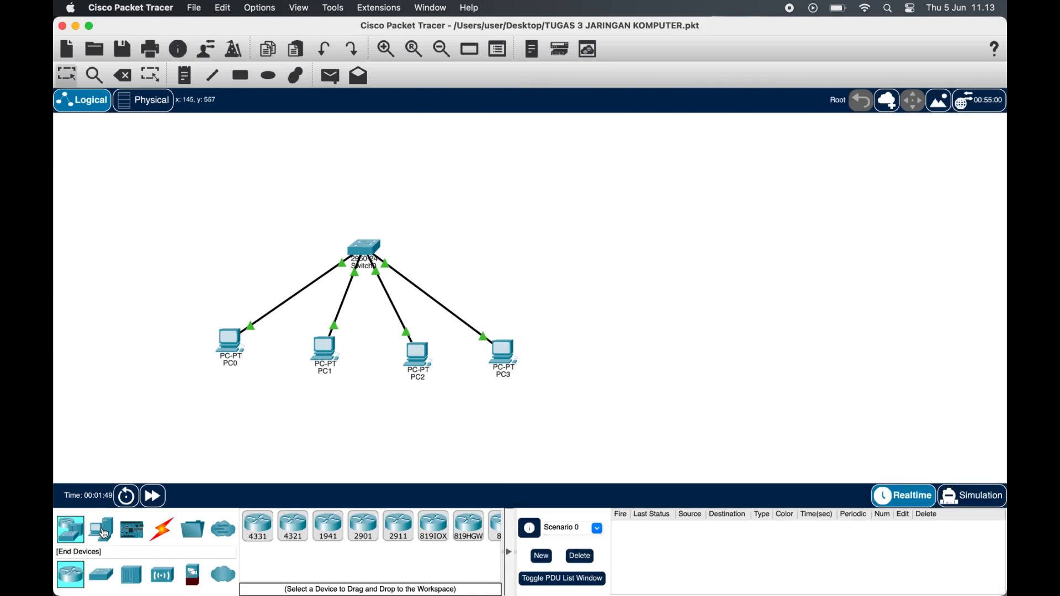
- Add a server above the switch and connect it to Switch0 with a copper straight-through cable
{"action": "left_click", "coordinate": [101, 529]}
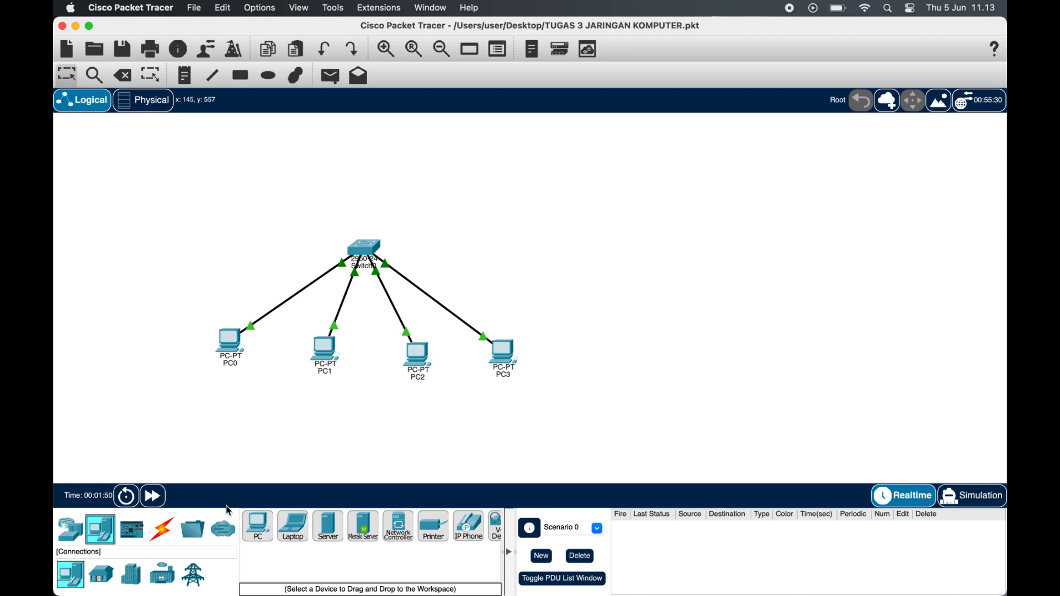
{"action": "left_click_drag", "start_coordinate": [330, 538], "coordinate": [478, 172]}
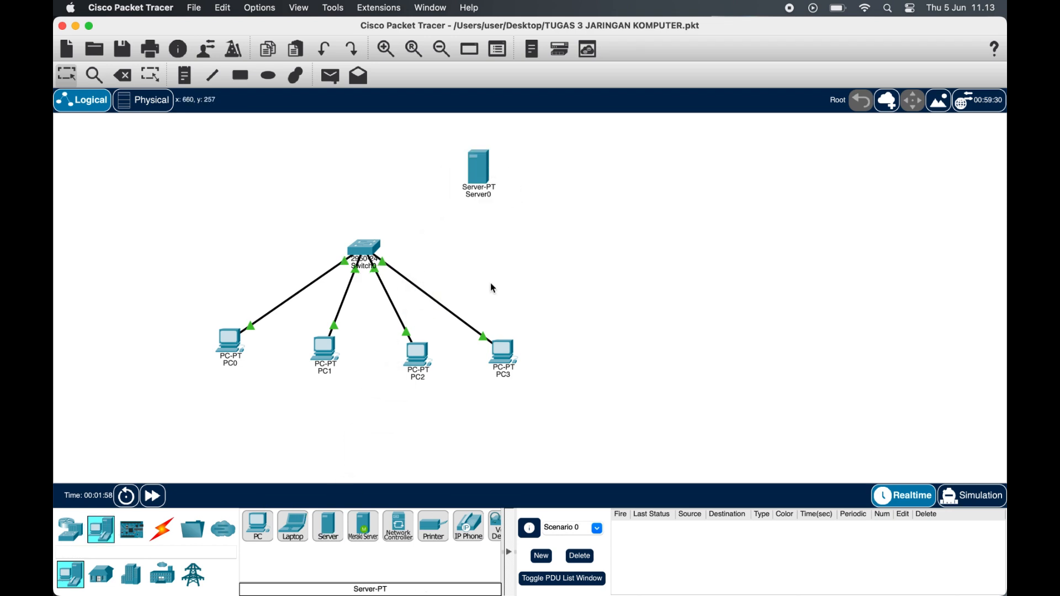
{"action": "left_click", "coordinate": [161, 530]}
{"action": "left_click", "coordinate": [323, 531]}
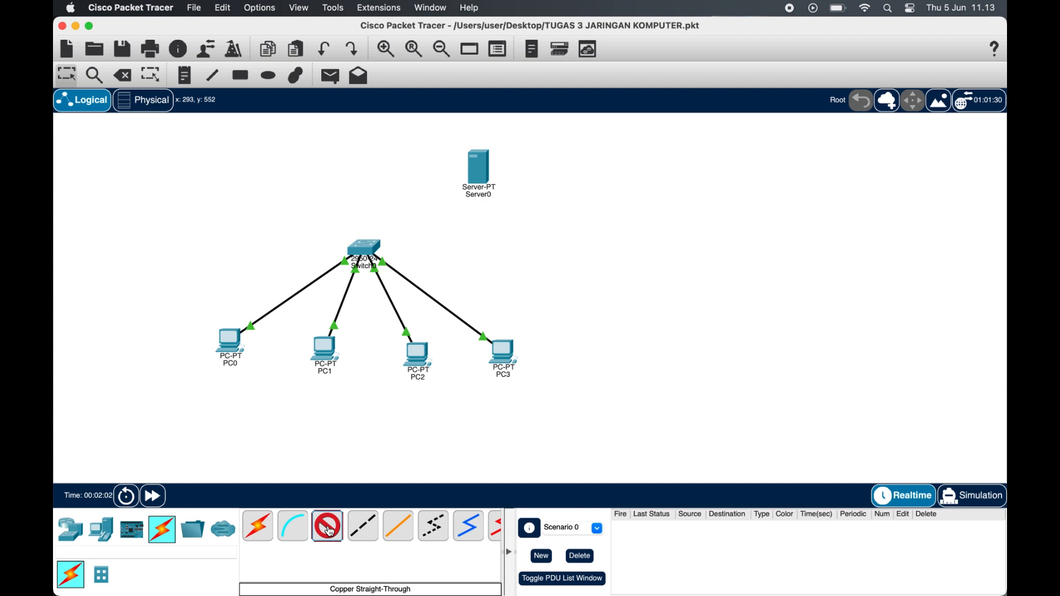
{"action": "left_click", "coordinate": [482, 173]}
{"action": "left_click", "coordinate": [526, 173]}
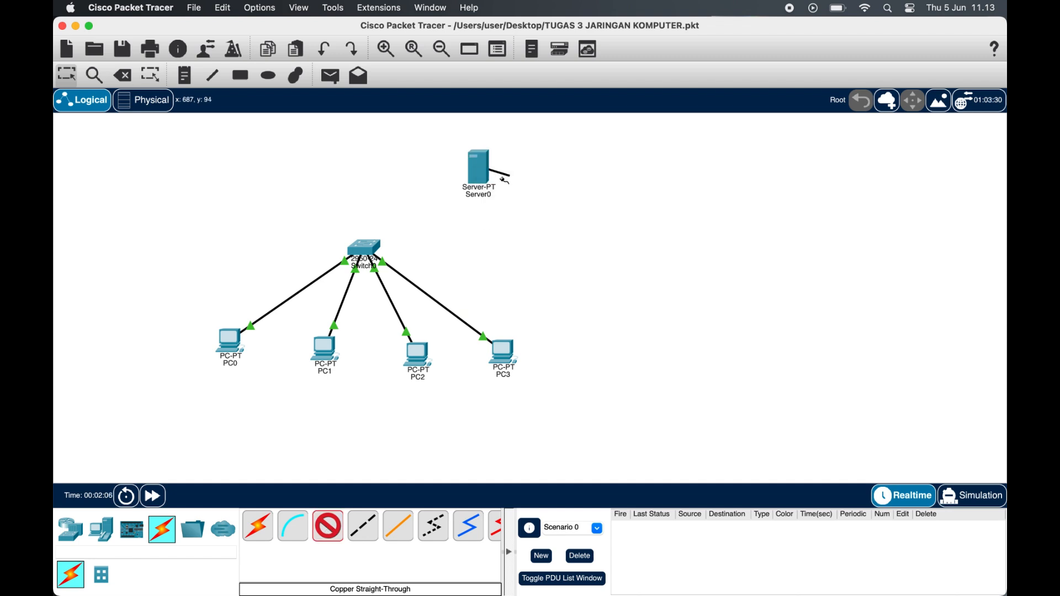
{"action": "left_click", "coordinate": [369, 252]}
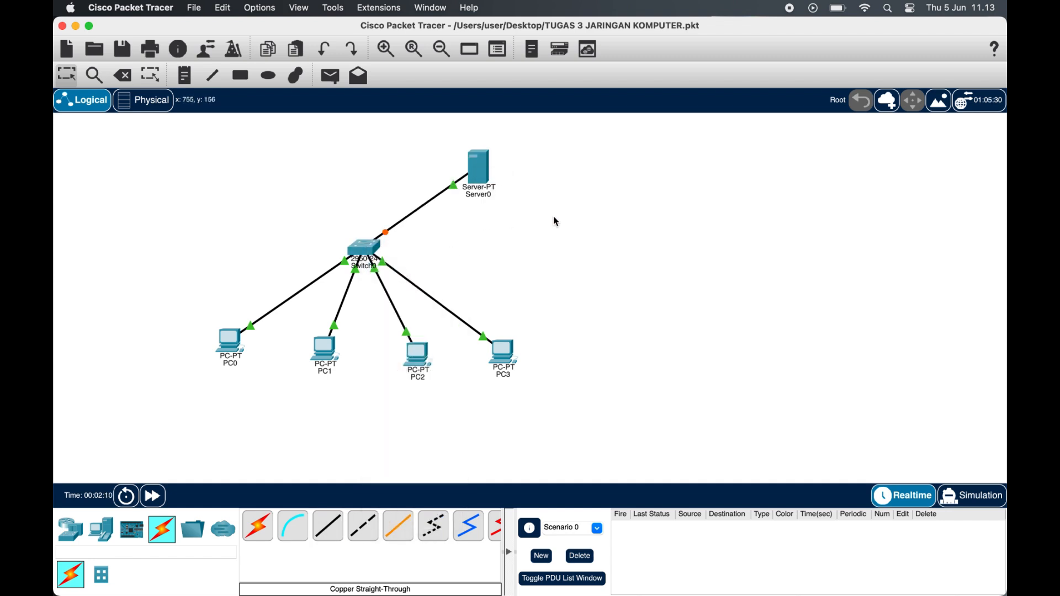
- Give the server the static IPv4 address 192.168.1.5 and fill in its default subnet mask
{"action": "left_click", "coordinate": [479, 166]}
{"action": "left_click", "coordinate": [580, 135]}
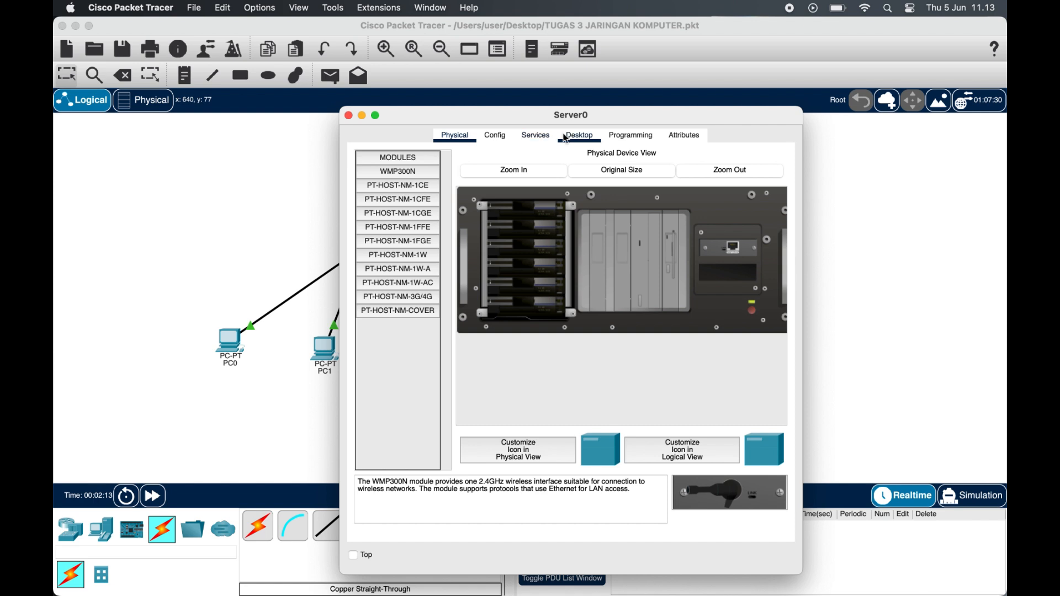
{"action": "left_click", "coordinate": [380, 190]}
{"action": "left_click", "coordinate": [515, 218]}
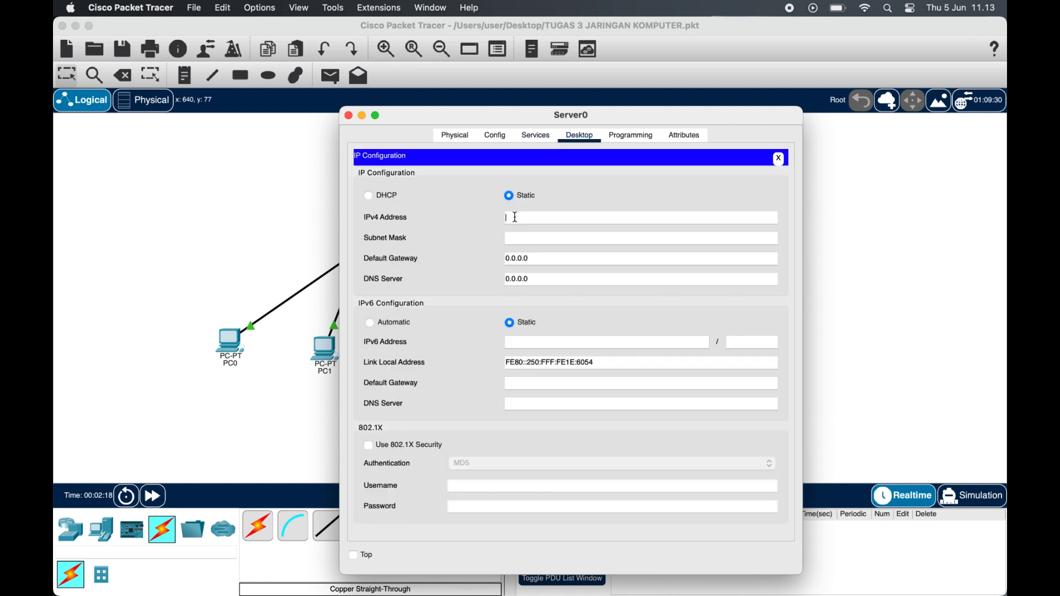
{"action": "type", "text": "192.168"}
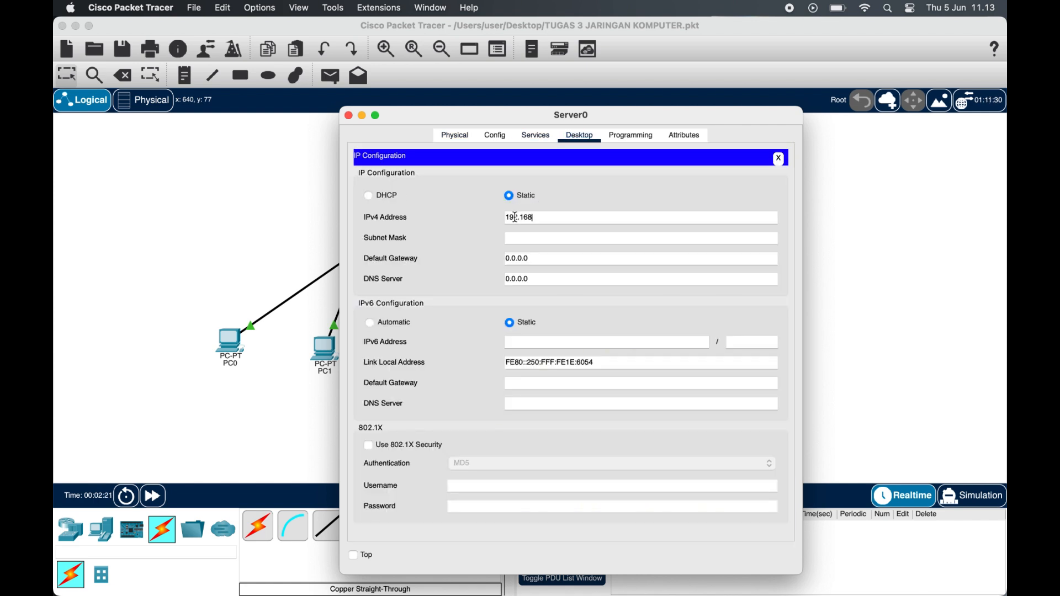
{"action": "type", "text": ".1.5"}
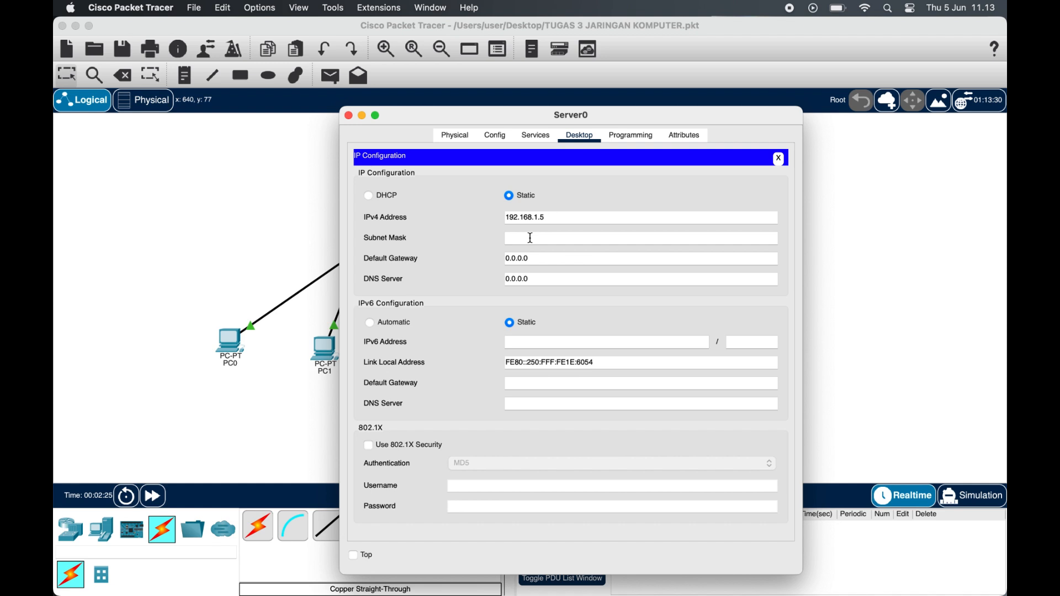
{"action": "left_click", "coordinate": [530, 238]}
- Replace the welcome text in the server's HTTP file index.html with "SERVER BERHASIL DIAKSES", save it and close the server window
{"action": "left_click", "coordinate": [534, 137]}
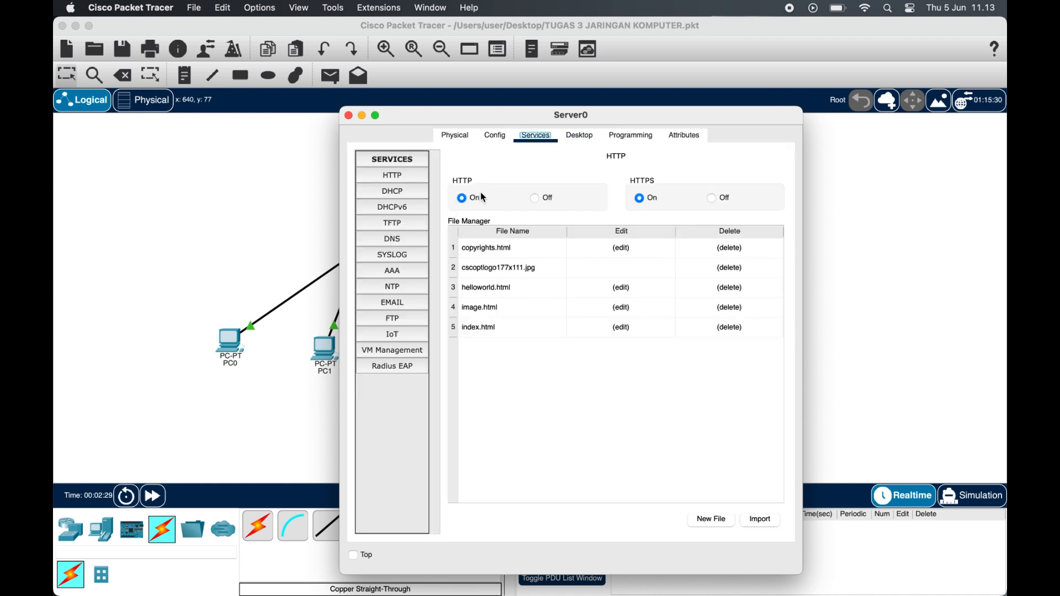
{"action": "left_click", "coordinate": [621, 329]}
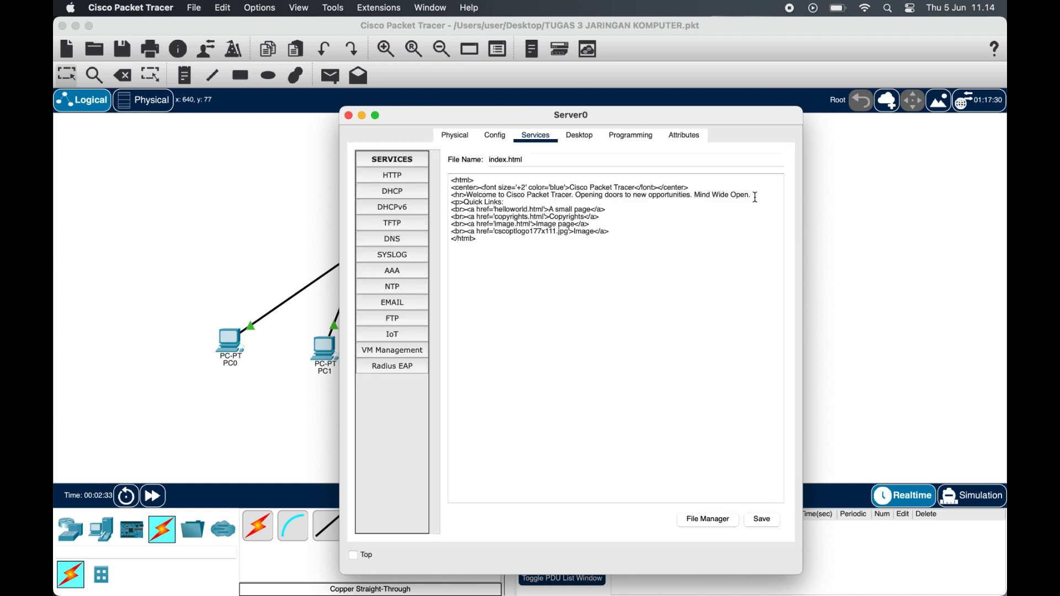
{"action": "left_click", "coordinate": [755, 197]}
{"action": "key", "text": "BackSpace"}
{"action": "key", "text": "BackSpace"}
{"action": "key", "text": "BackSpace"}
{"action": "key", "text": "BackSpace"}
{"action": "key", "text": "BackSpace"}
{"action": "key", "text": "BackSpace"}
{"action": "key", "text": "BackSpace"}
{"action": "key", "text": "BackSpace"}
{"action": "key", "text": "BackSpace"}
{"action": "key", "text": "BackSpace"}
{"action": "key", "text": "BackSpace"}
{"action": "key", "text": "BackSpace"}
{"action": "key", "text": "BackSpace"}
{"action": "key", "text": "BackSpace"}
{"action": "key", "text": "BackSpace"}
{"action": "key", "text": "BackSpace"}
{"action": "key", "text": "BackSpace"}
{"action": "key", "text": "BackSpace"}
{"action": "key", "text": "BackSpace"}
{"action": "key", "text": "BackSpace"}
{"action": "type", "text": "SER"}
{"action": "type", "text": "VER B"}
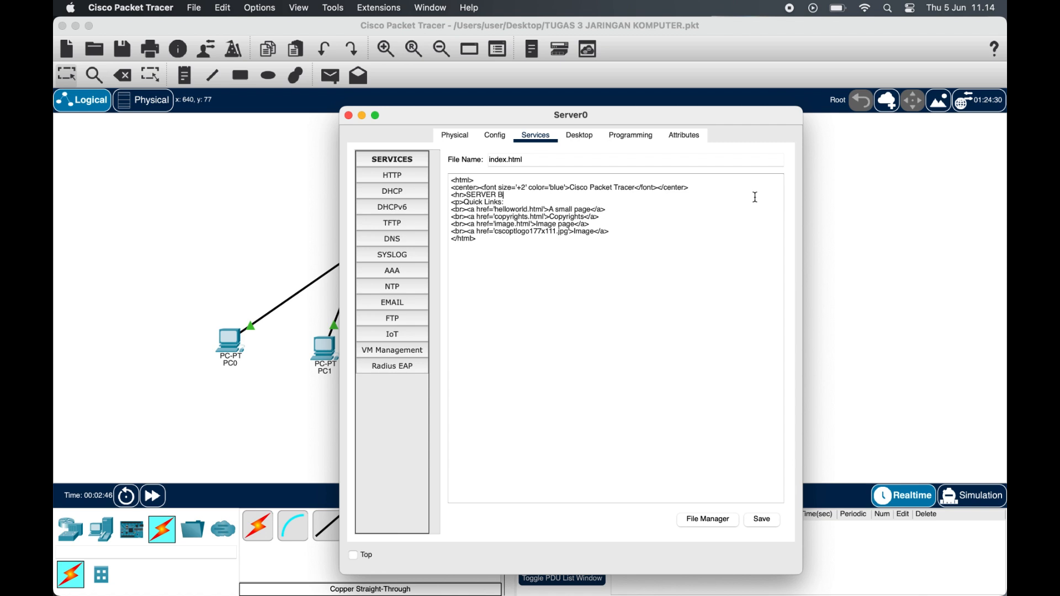
{"action": "type", "text": "ERHASIL DIAKSES"}
{"action": "left_click", "coordinate": [764, 522]}
{"action": "left_click", "coordinate": [519, 367]}
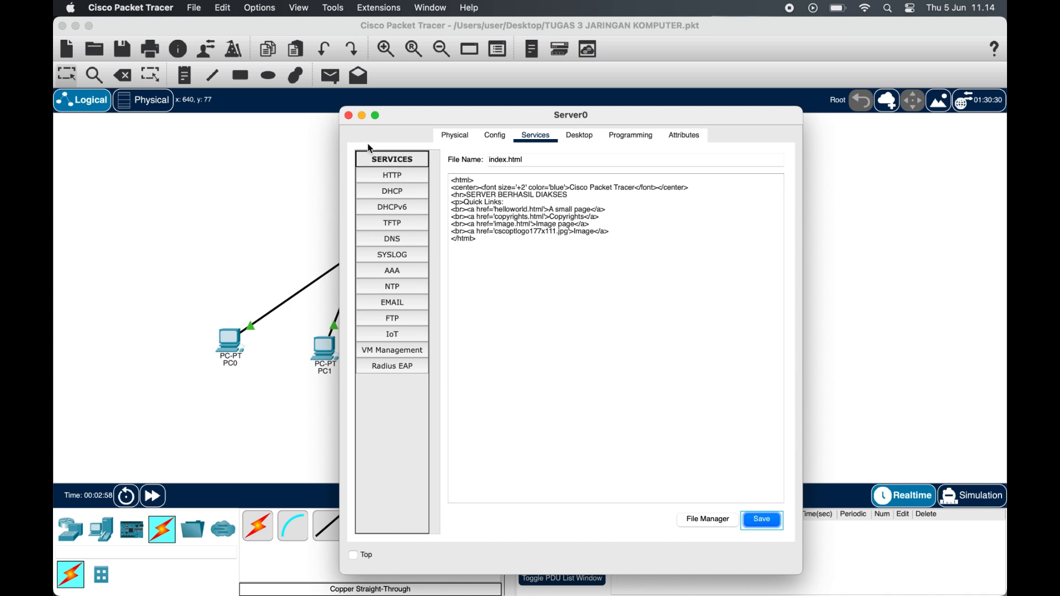
{"action": "left_click", "coordinate": [349, 115]}
- Load the server page at 192.168.1.5 in PC0's web browser, view it beside the topology, and close PC0's window
{"action": "left_click", "coordinate": [236, 348]}
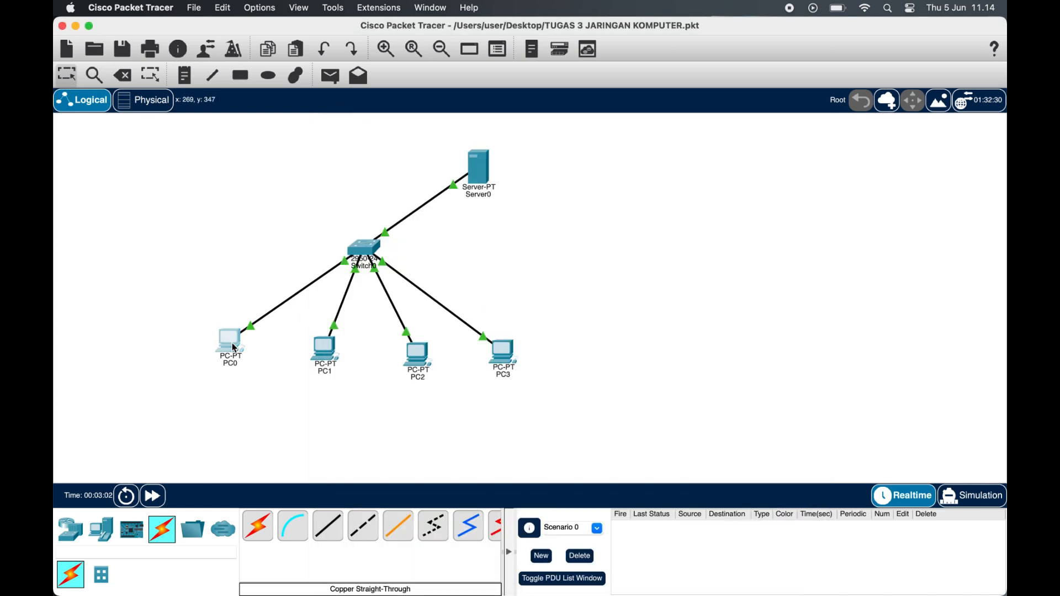
{"action": "left_click", "coordinate": [606, 137]}
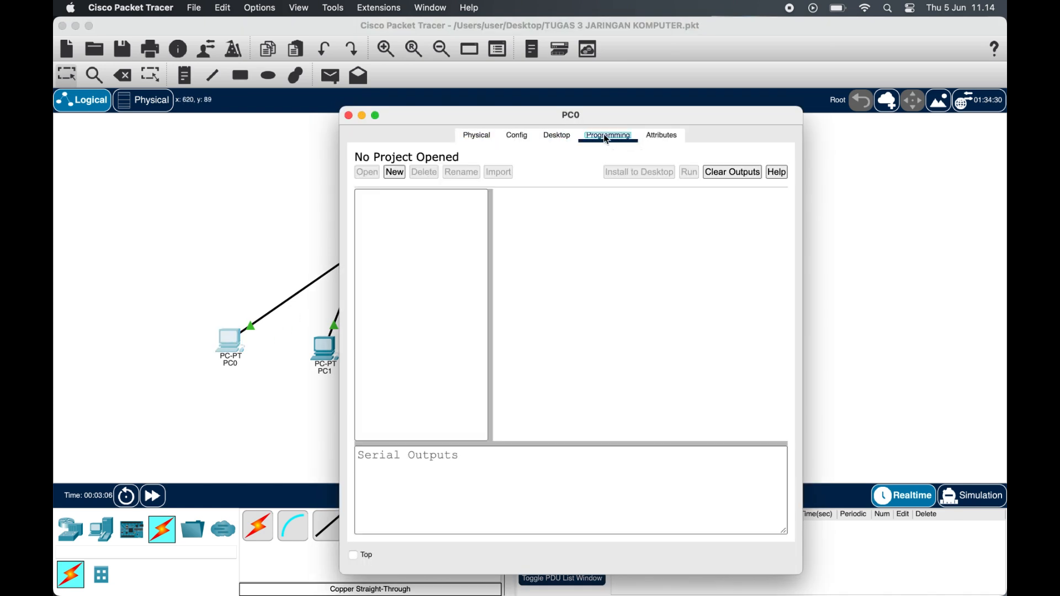
{"action": "left_click", "coordinate": [557, 136]}
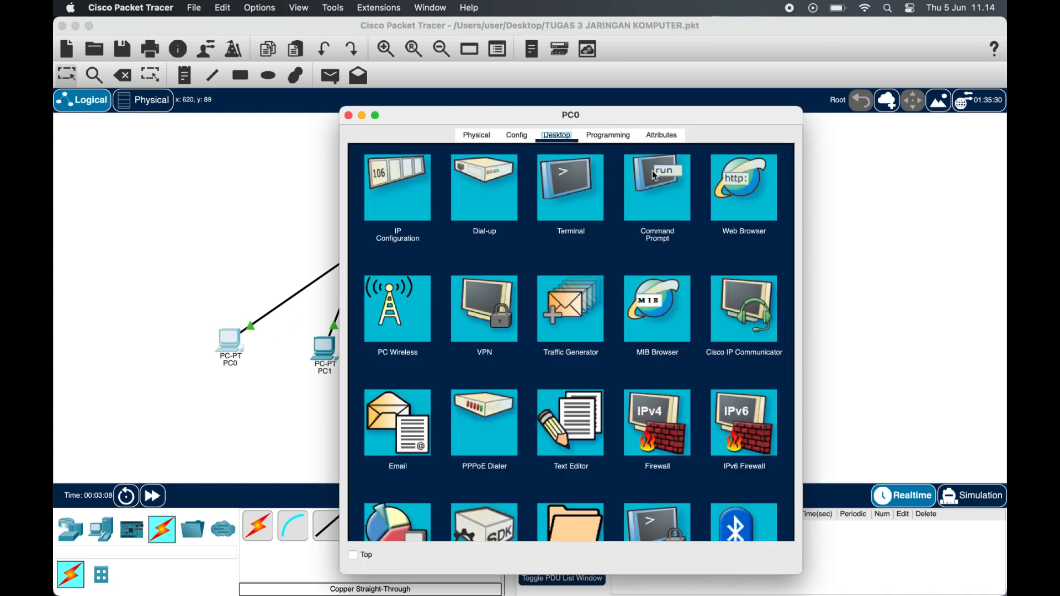
{"action": "left_click", "coordinate": [742, 193]}
{"action": "type", "text": "192"}
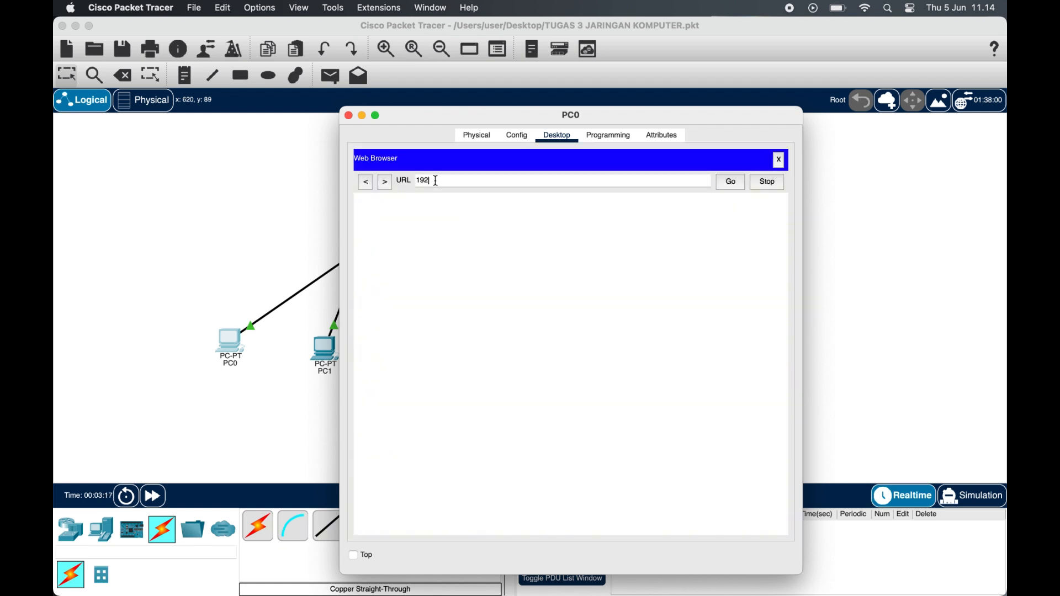
{"action": "type", "text": ".168.1.5"}
{"action": "left_click", "coordinate": [733, 185]}
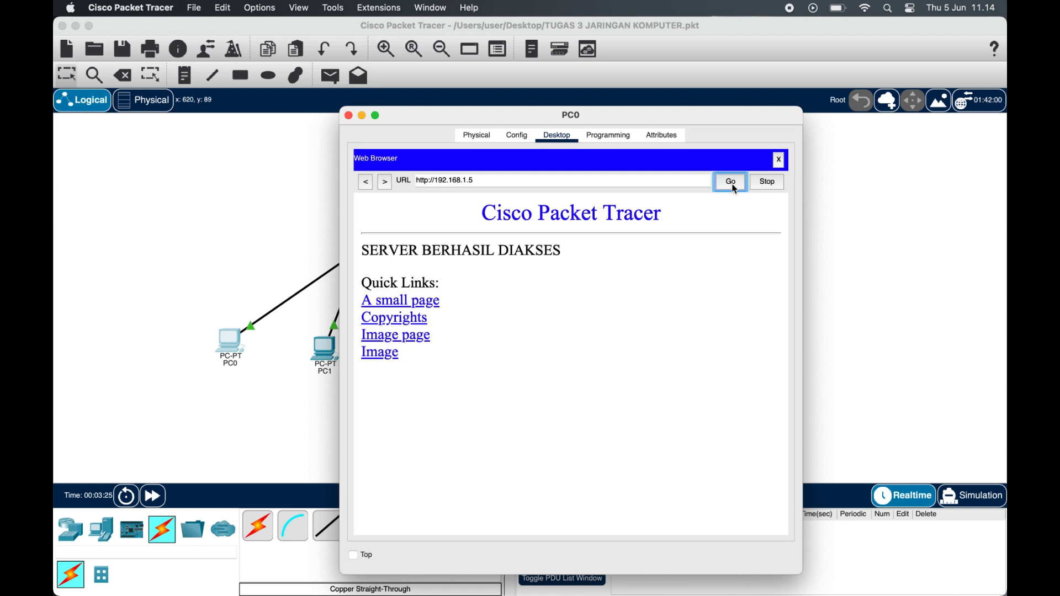
{"action": "left_click_drag", "start_coordinate": [650, 114], "coordinate": [851, 94]}
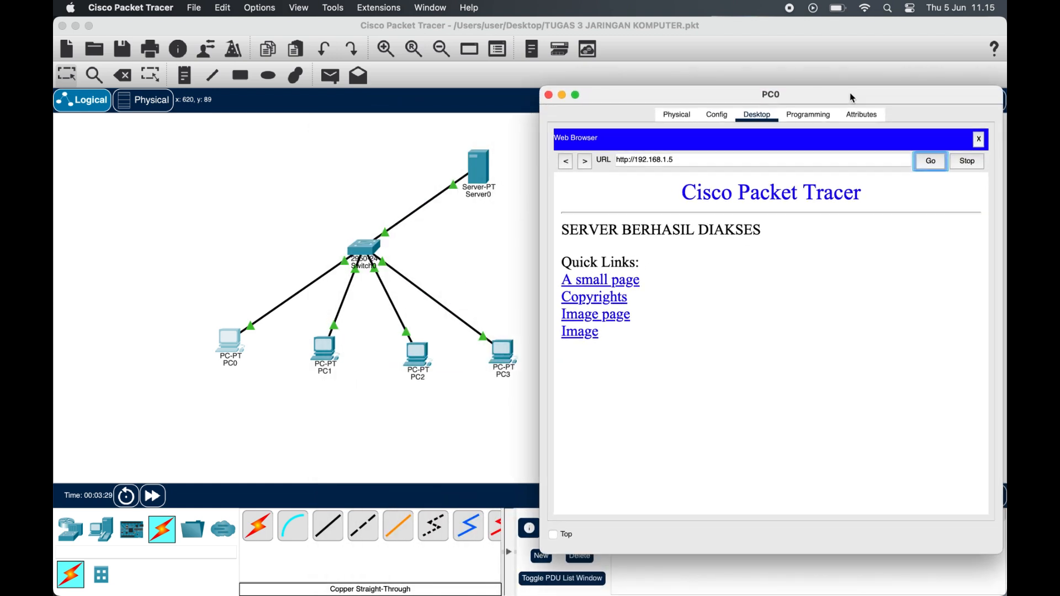
{"action": "left_click", "coordinate": [549, 95]}
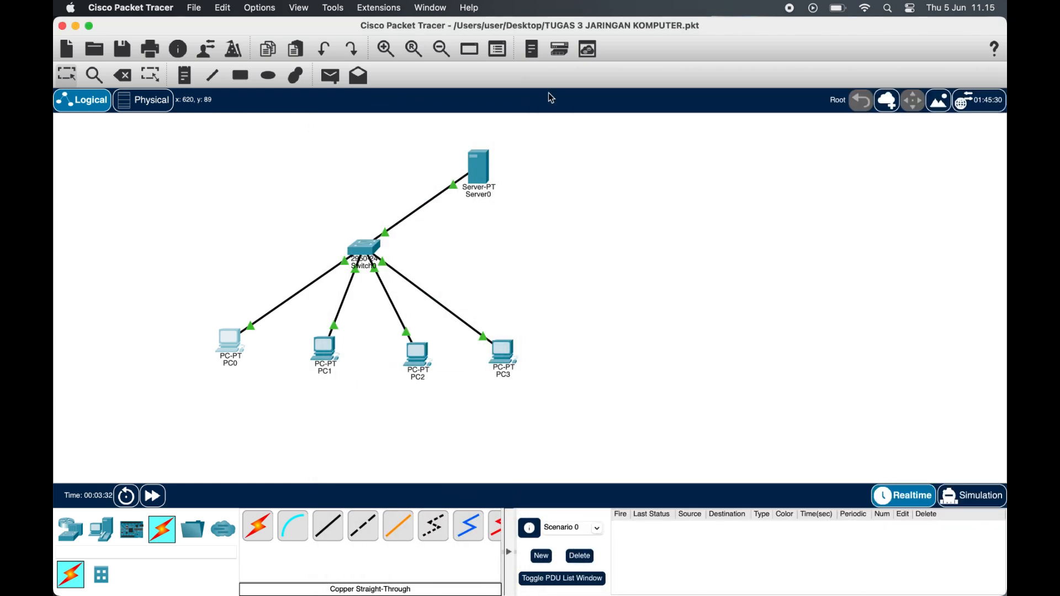
- Load the server page at 192.168.1.5 in PC1's web browser beside the topology, and close PC1's window
{"action": "left_click", "coordinate": [324, 348]}
{"action": "left_click_drag", "start_coordinate": [608, 122], "coordinate": [797, 98]}
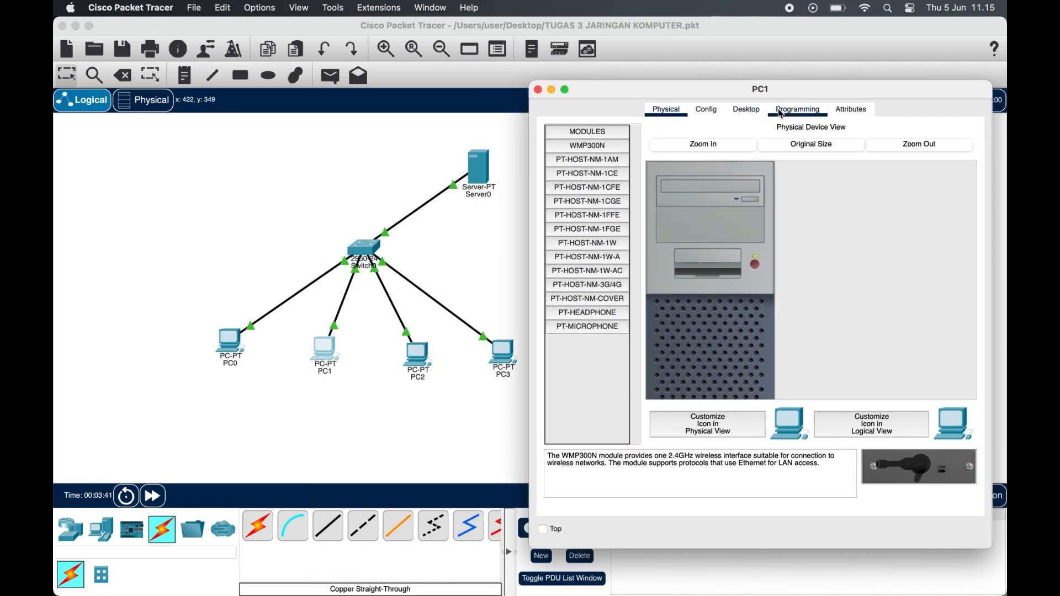
{"action": "left_click", "coordinate": [798, 110]}
{"action": "left_click", "coordinate": [746, 109]}
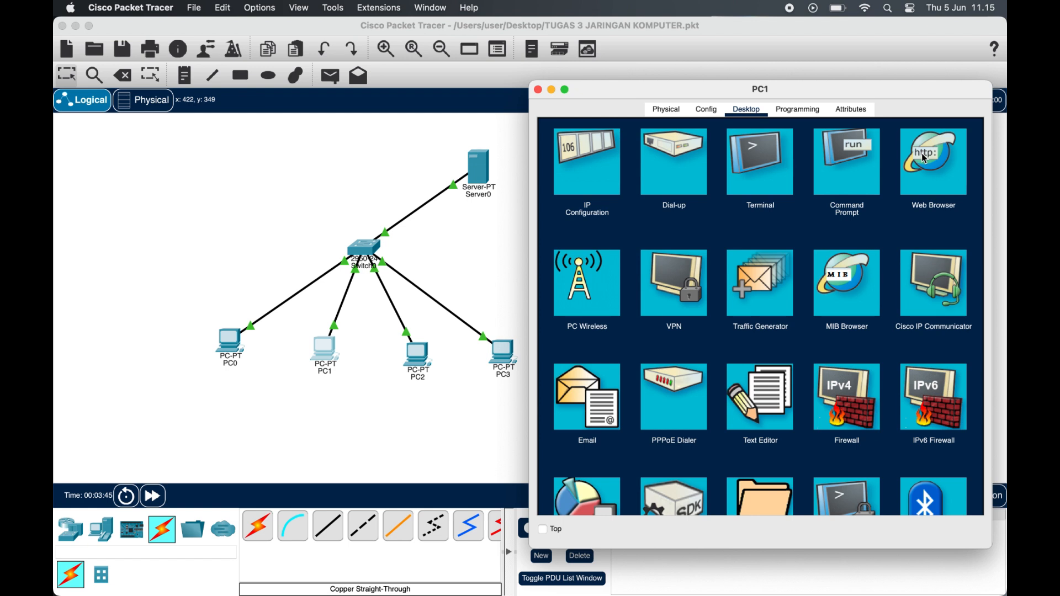
{"action": "left_click", "coordinate": [924, 157]}
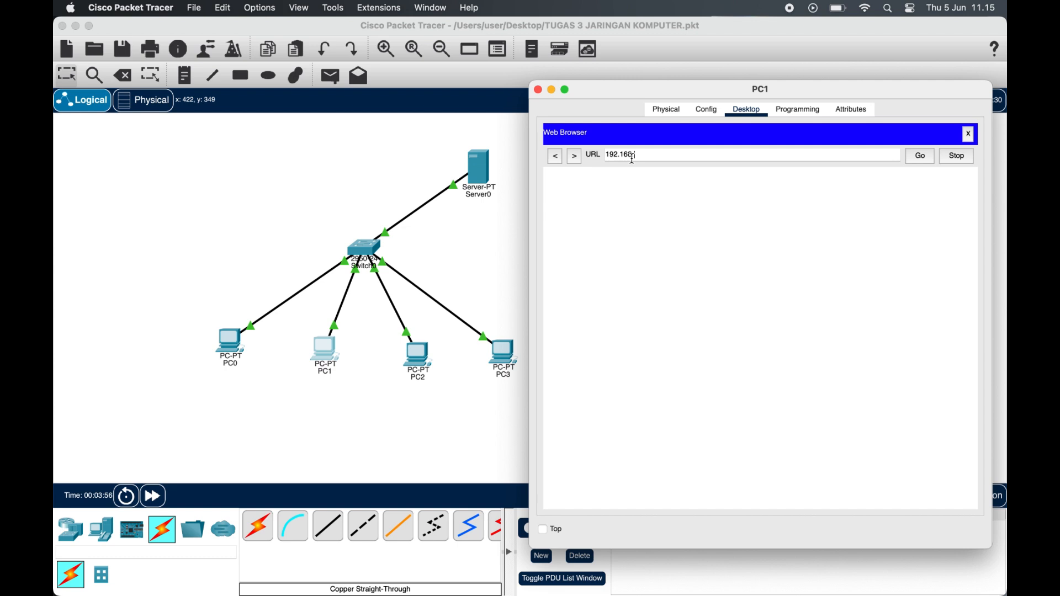
{"action": "left_click", "coordinate": [920, 157]}
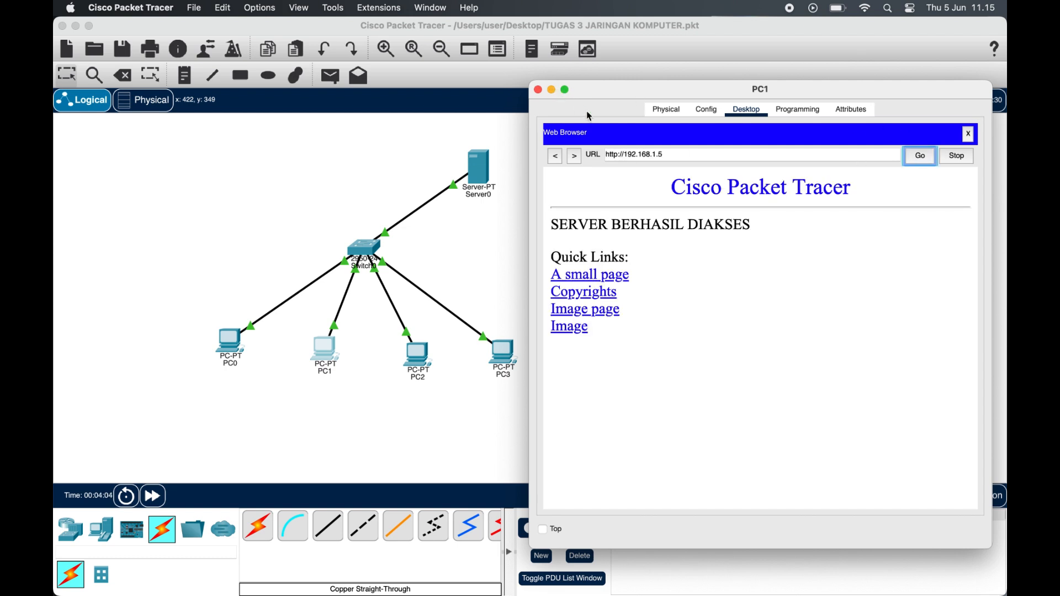
{"action": "left_click", "coordinate": [538, 90]}
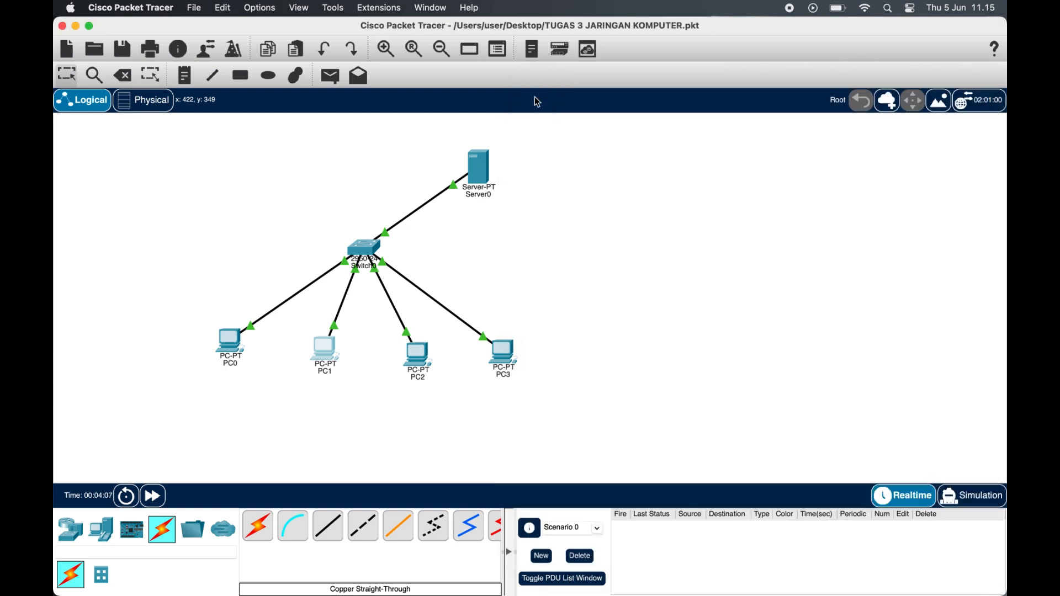
- Load the server page at 192.168.1.5 in PC2's web browser beside the topology, and close PC2's window
{"action": "left_click", "coordinate": [418, 355]}
{"action": "left_click", "coordinate": [566, 137]}
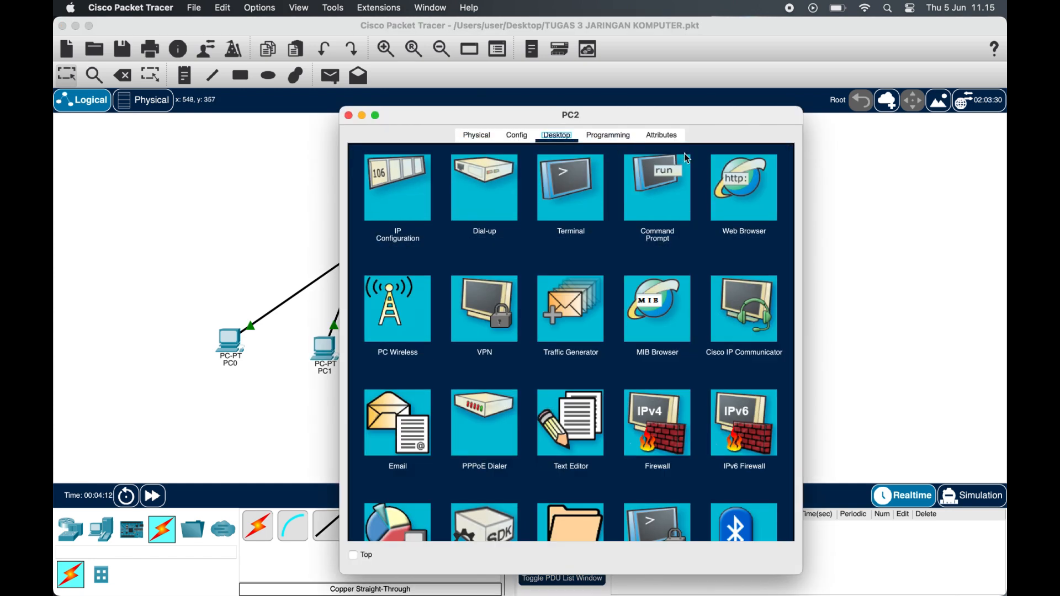
{"action": "left_click_drag", "start_coordinate": [641, 116], "coordinate": [816, 93]}
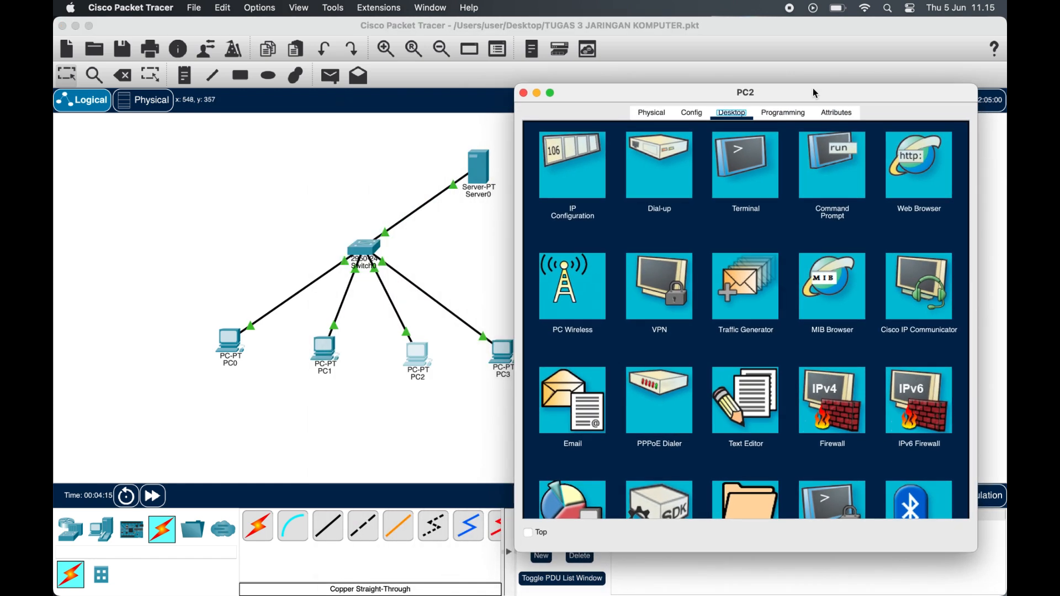
{"action": "left_click", "coordinate": [904, 157]}
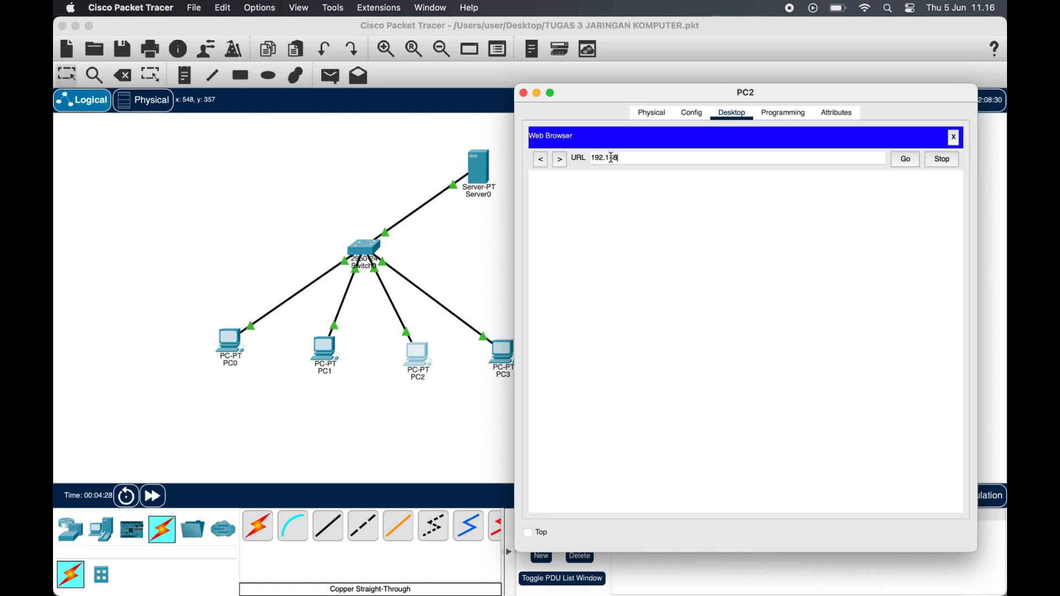
{"action": "type", "text": "192.168.1.5"}
{"action": "left_click", "coordinate": [907, 160]}
{"action": "left_click", "coordinate": [524, 93]}
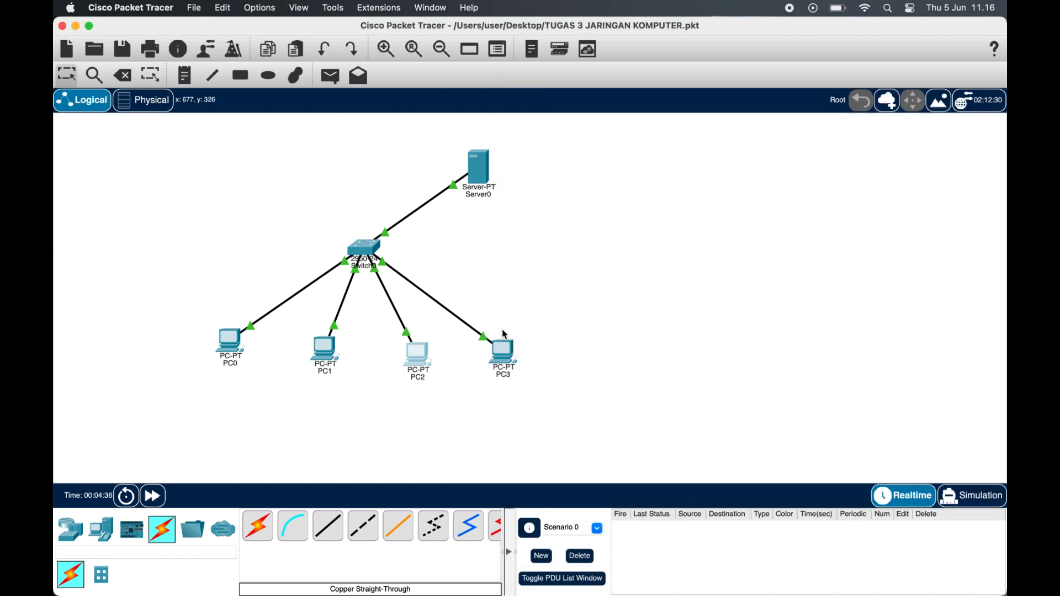
- Load the server page at 192.168.1.5 in PC3's web browser, with its window moved clear of the topology
{"action": "left_click", "coordinate": [505, 357]}
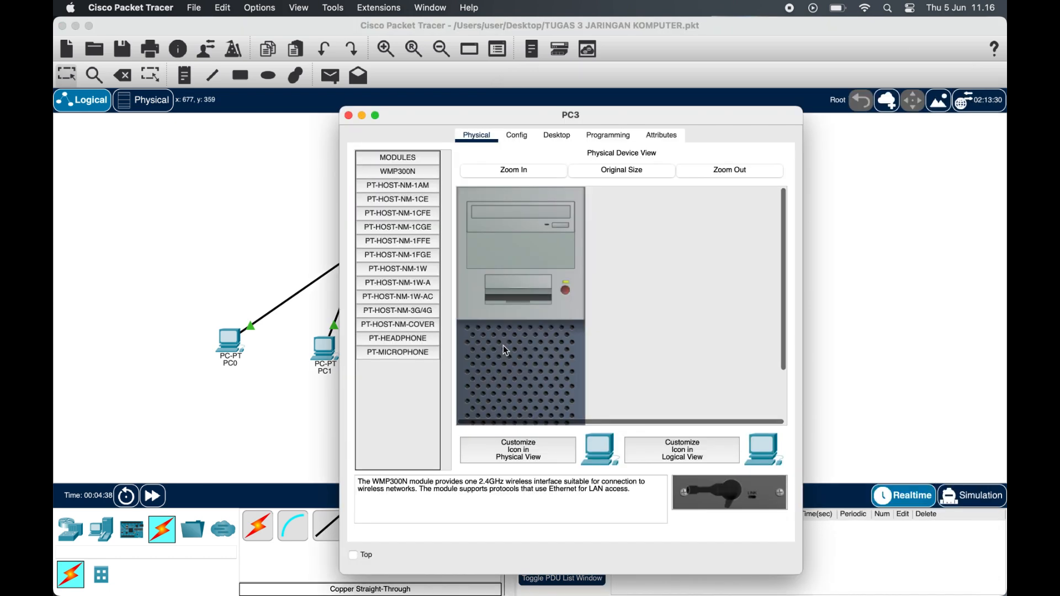
{"action": "left_click", "coordinate": [557, 136]}
{"action": "left_click_drag", "start_coordinate": [671, 115], "coordinate": [845, 87]}
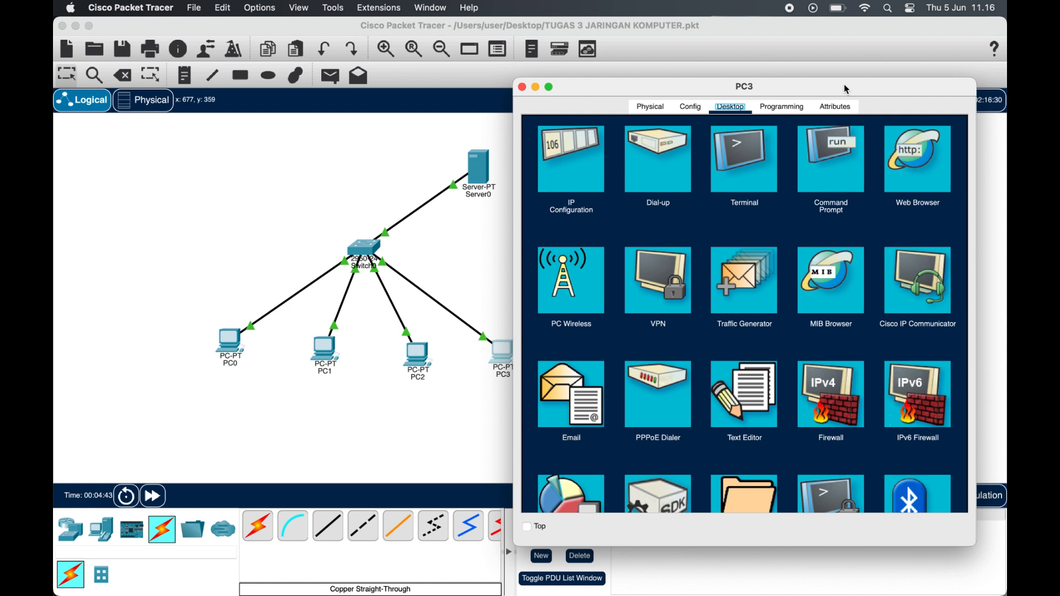
{"action": "left_click", "coordinate": [915, 151]}
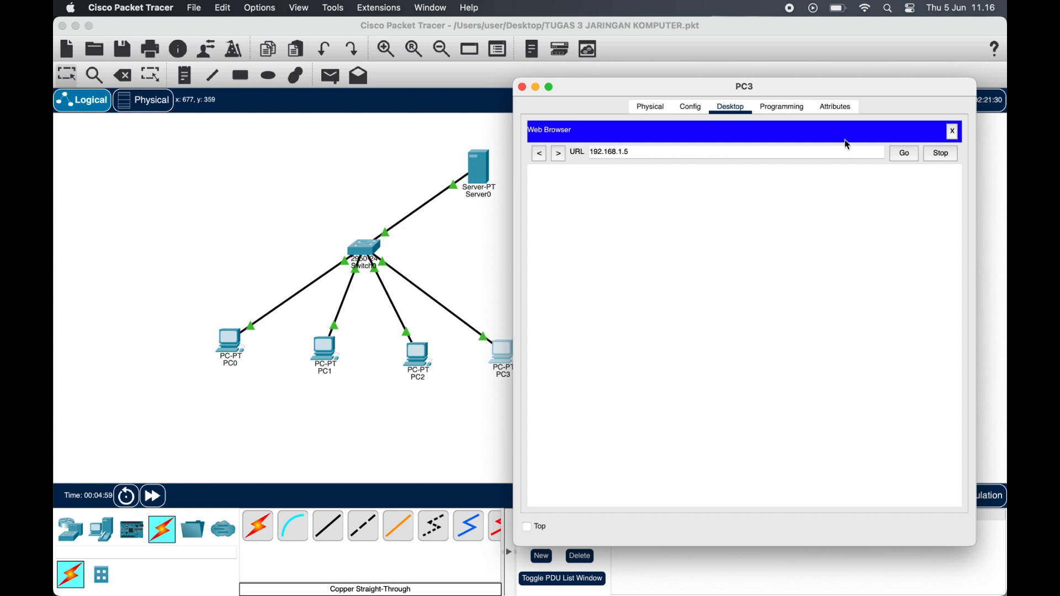
{"action": "left_click", "coordinate": [904, 153]}
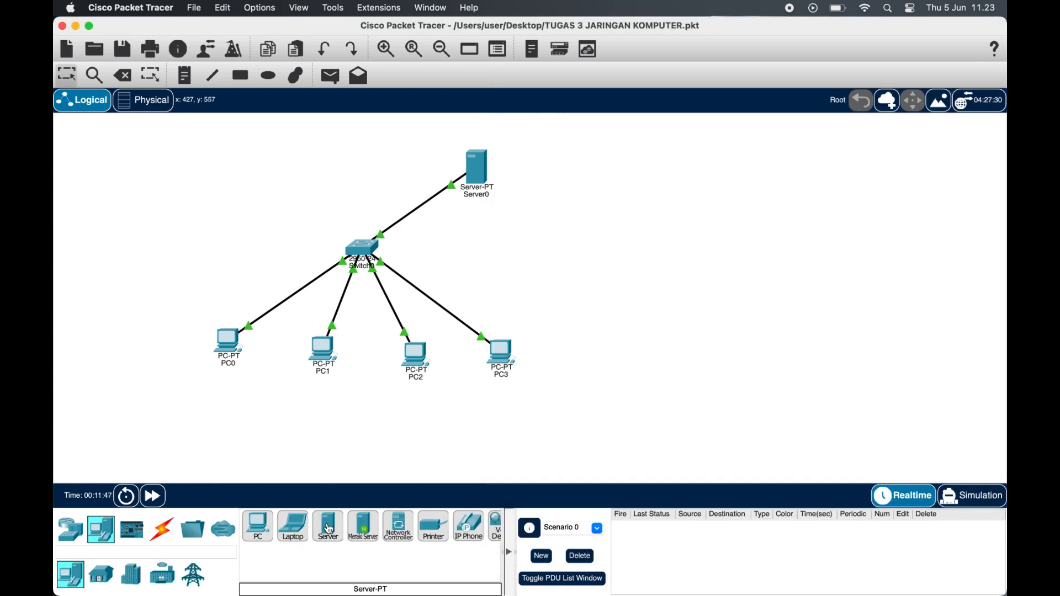
- Add a Server-PT above the switch, opposite Server0, and rename it Server DNS
{"action": "left_click_drag", "start_coordinate": [328, 526], "coordinate": [271, 154]}
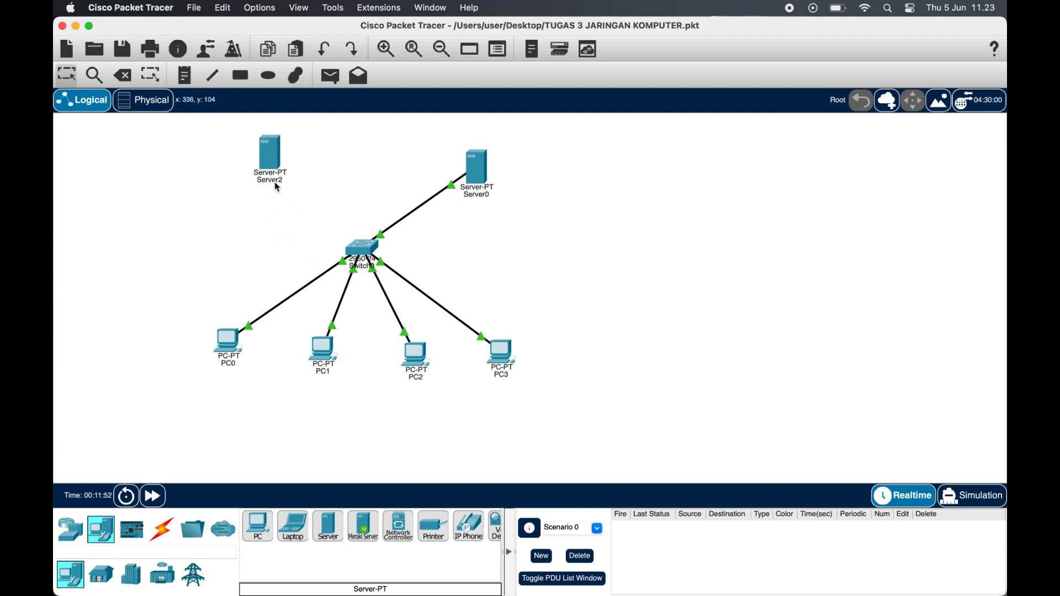
{"action": "left_click", "coordinate": [275, 182]}
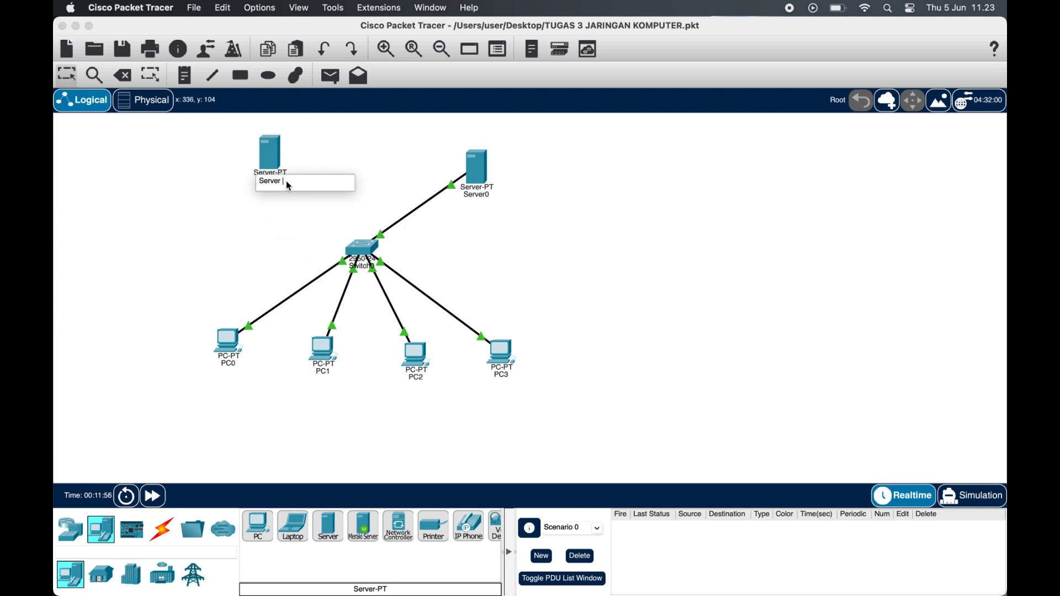
{"action": "type", "text": "DNS"}
{"action": "key", "text": "Return"}
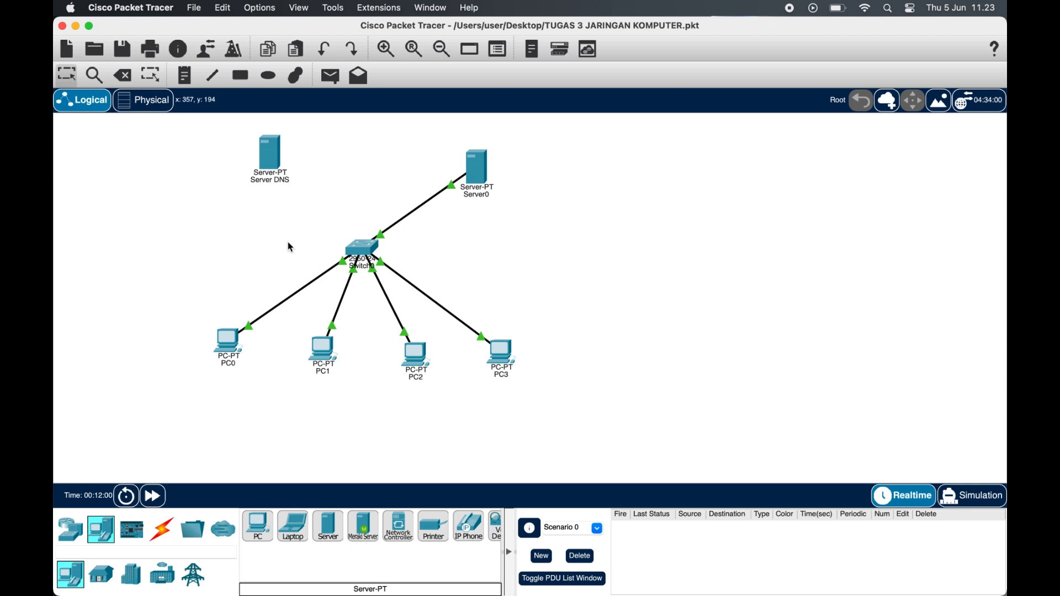
- Connect Server DNS to the switch's FastEthernet0/6 port with a copper straight-through cable
{"action": "left_click", "coordinate": [162, 529]}
{"action": "left_click", "coordinate": [329, 527]}
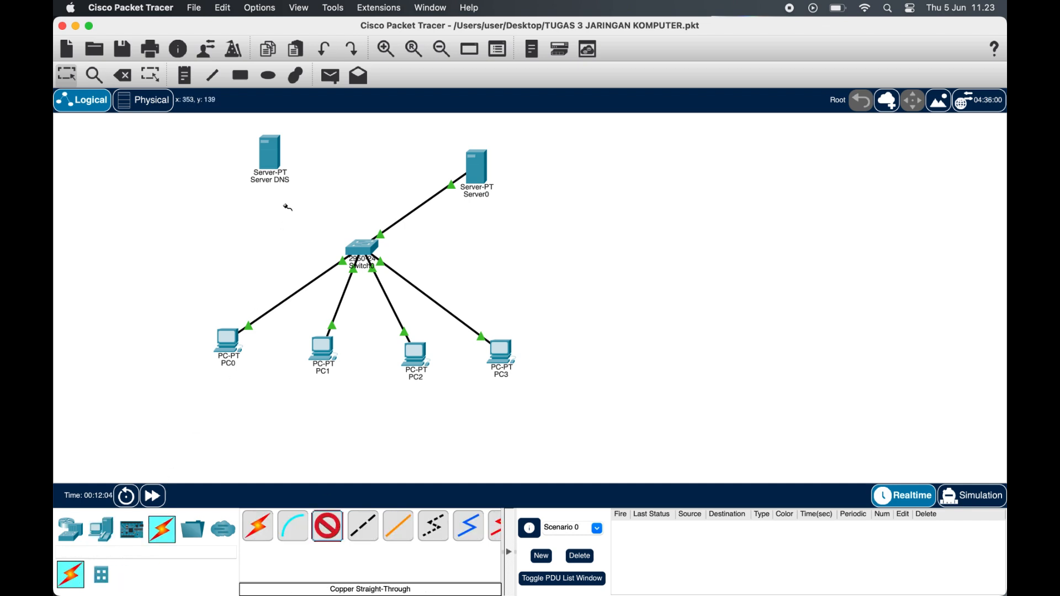
{"action": "left_click", "coordinate": [272, 157]}
{"action": "left_click", "coordinate": [315, 160]}
{"action": "left_click", "coordinate": [361, 246]}
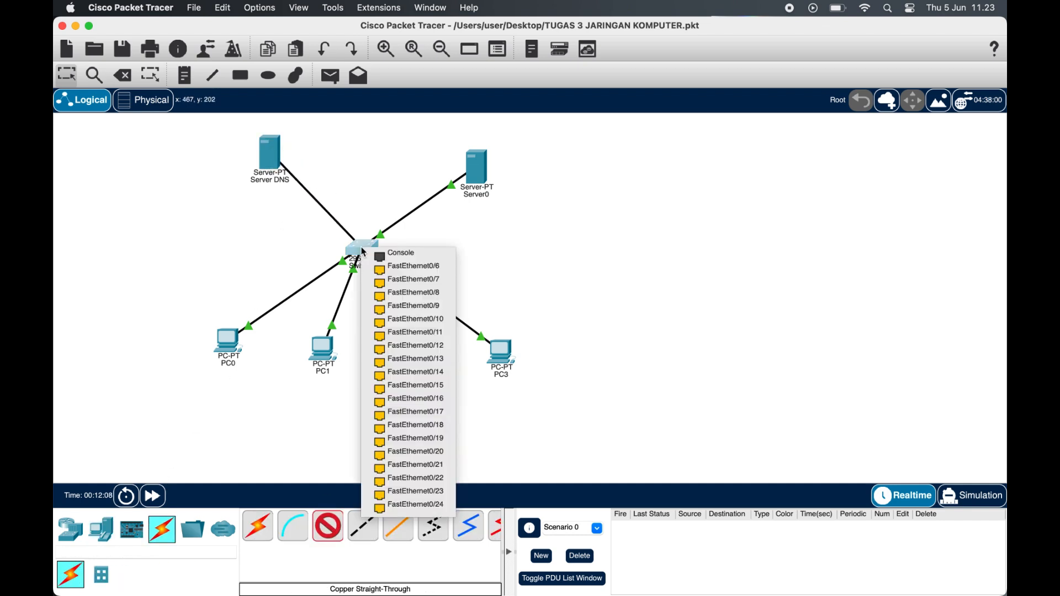
{"action": "left_click", "coordinate": [394, 271]}
- Give Server DNS the static IPv4 address 192.168.1.6 with subnet mask 255.255.255.0
{"action": "left_click", "coordinate": [273, 157]}
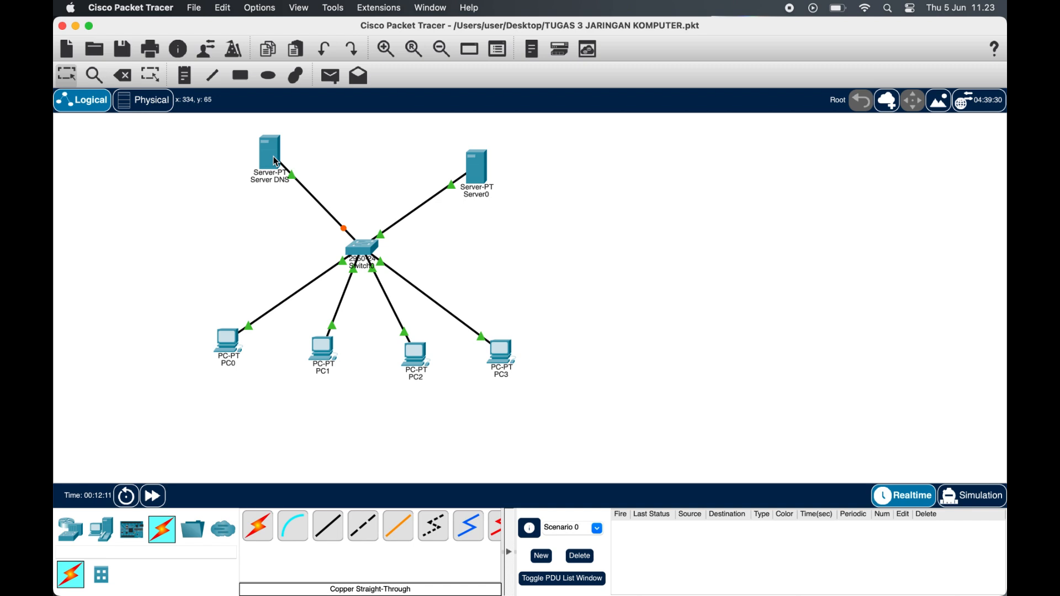
{"action": "left_click", "coordinate": [579, 135]}
{"action": "left_click", "coordinate": [406, 191]}
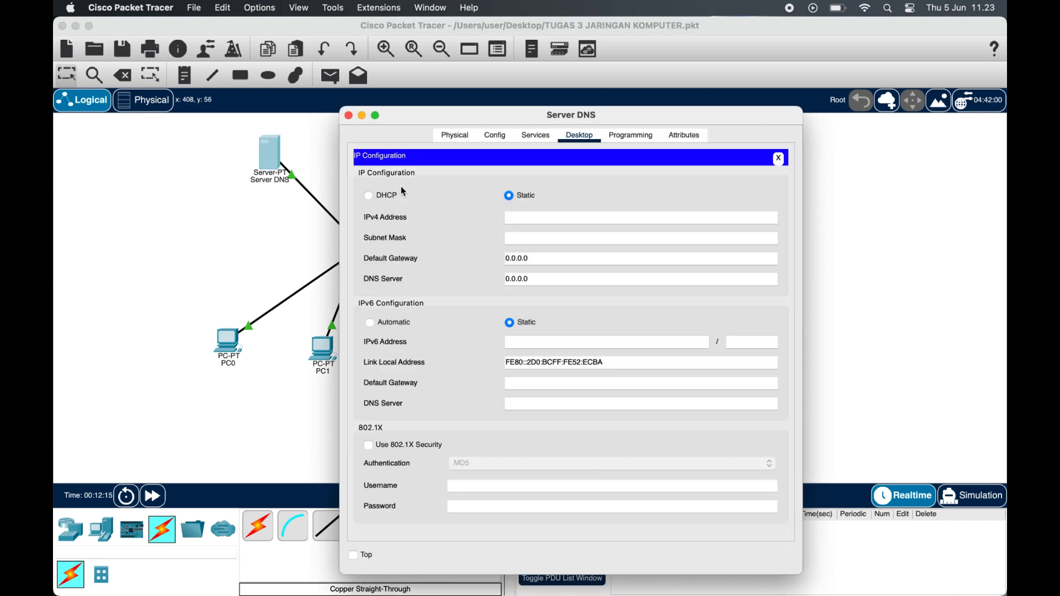
{"action": "left_click", "coordinate": [524, 217]}
{"action": "type", "text": "192.168.1.6"}
{"action": "left_click", "coordinate": [529, 238]}
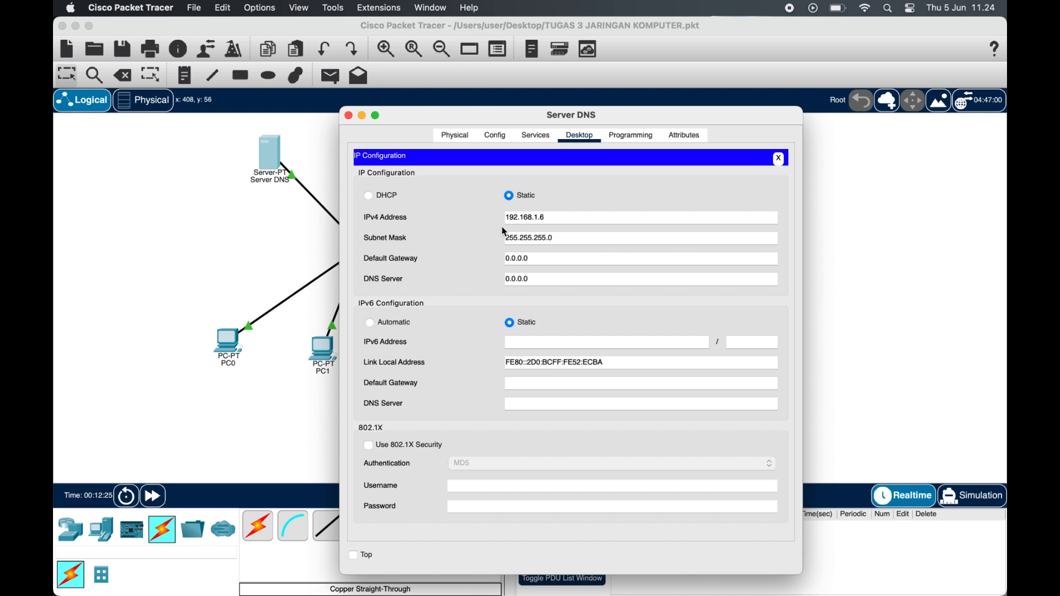
{"action": "left_click", "coordinate": [533, 138]}
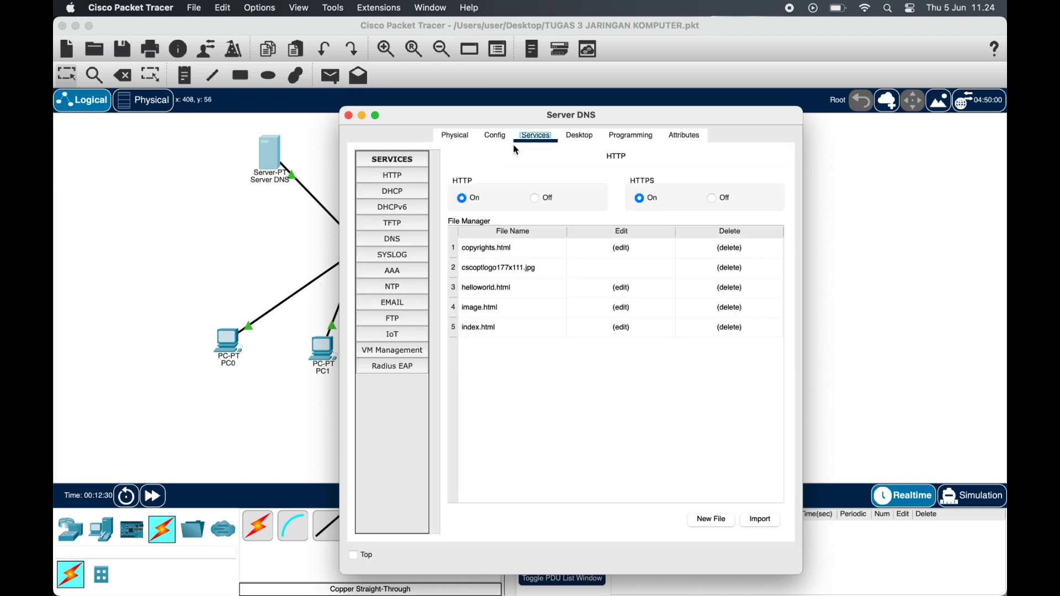
{"action": "left_click", "coordinate": [499, 138]}
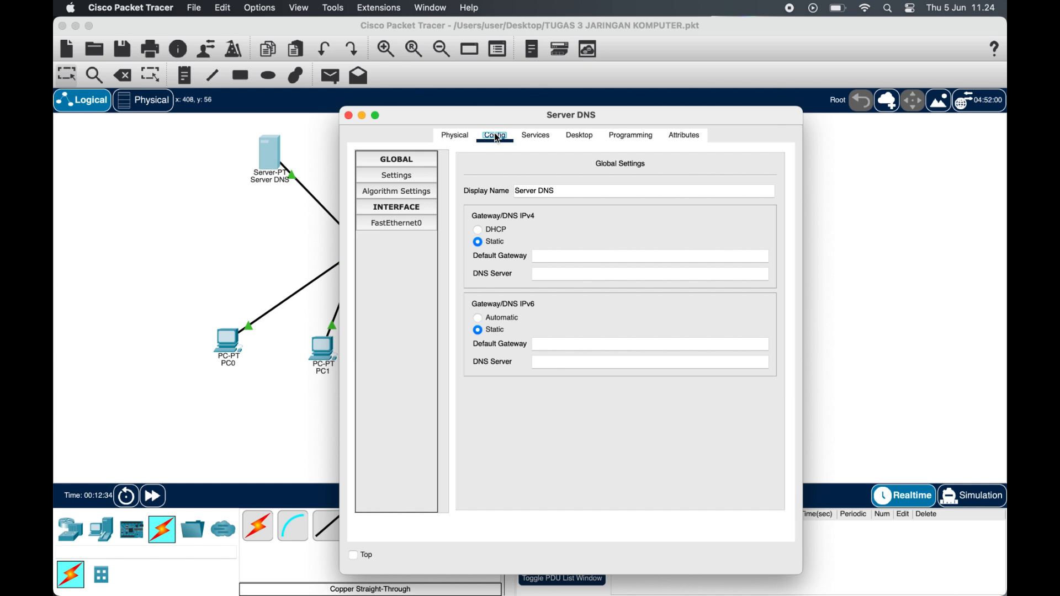
{"action": "left_click", "coordinate": [348, 116]}
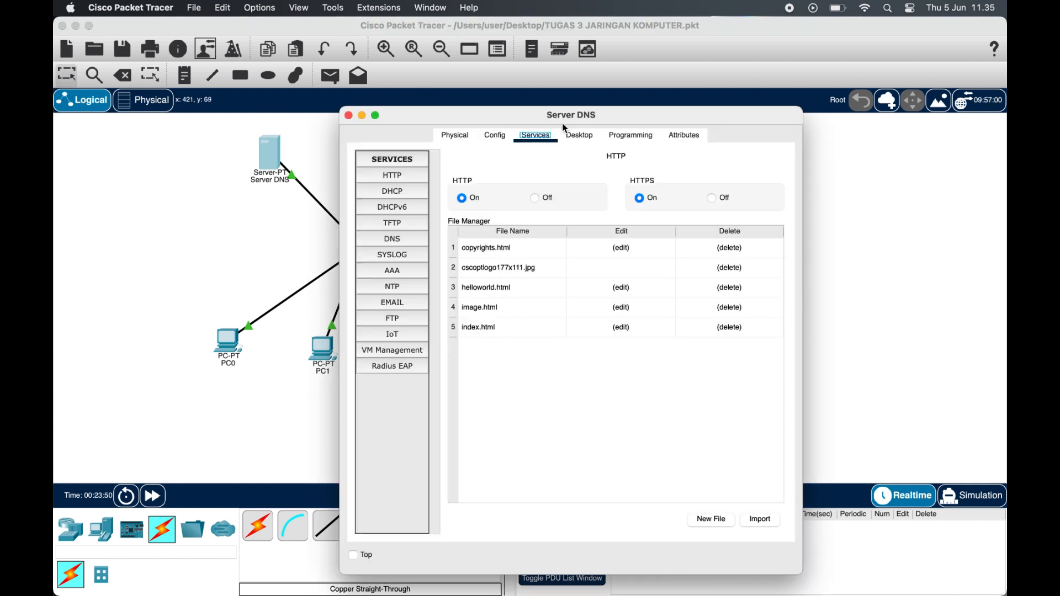
- Turn on the DNS service on Server DNS, add an A record mapping detik.com to 192.168.1.5, and close its window
{"action": "left_click", "coordinate": [394, 239]}
{"action": "left_click", "coordinate": [568, 179]}
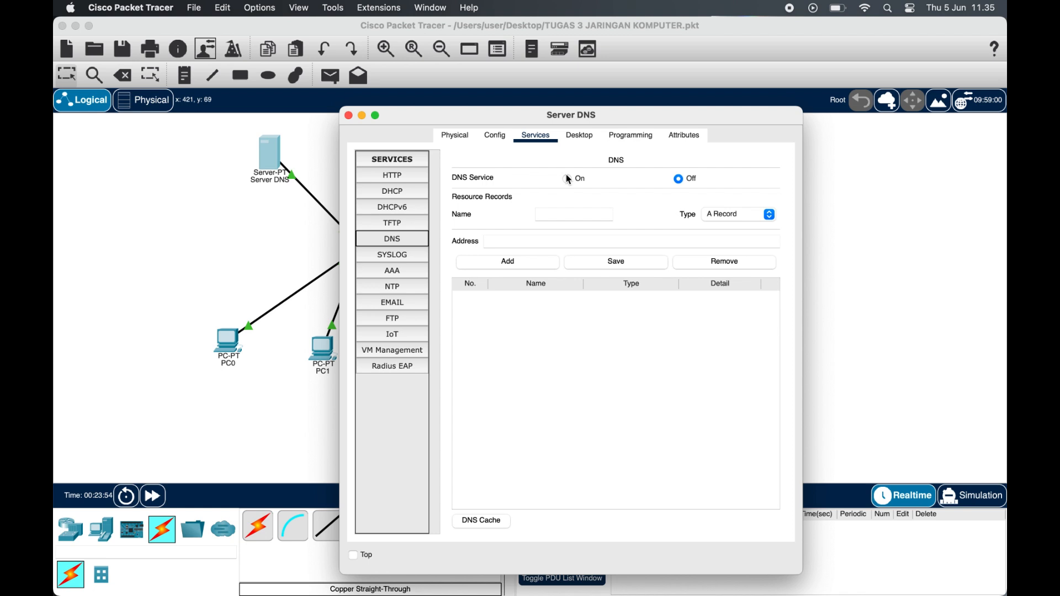
{"action": "left_click", "coordinate": [552, 213]}
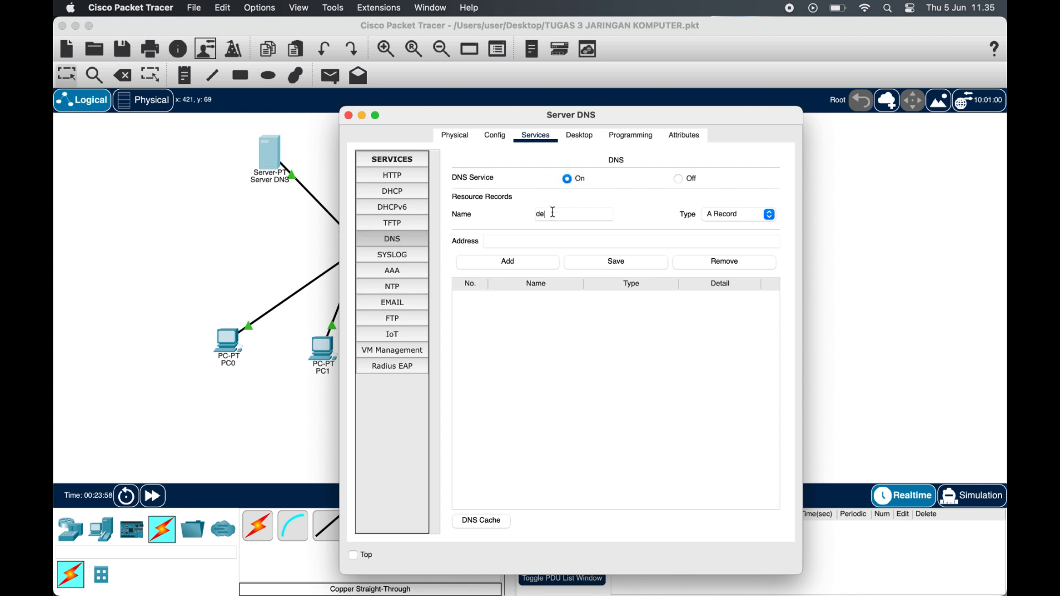
{"action": "type", "text": "detik.com"}
{"action": "left_click", "coordinate": [507, 264]}
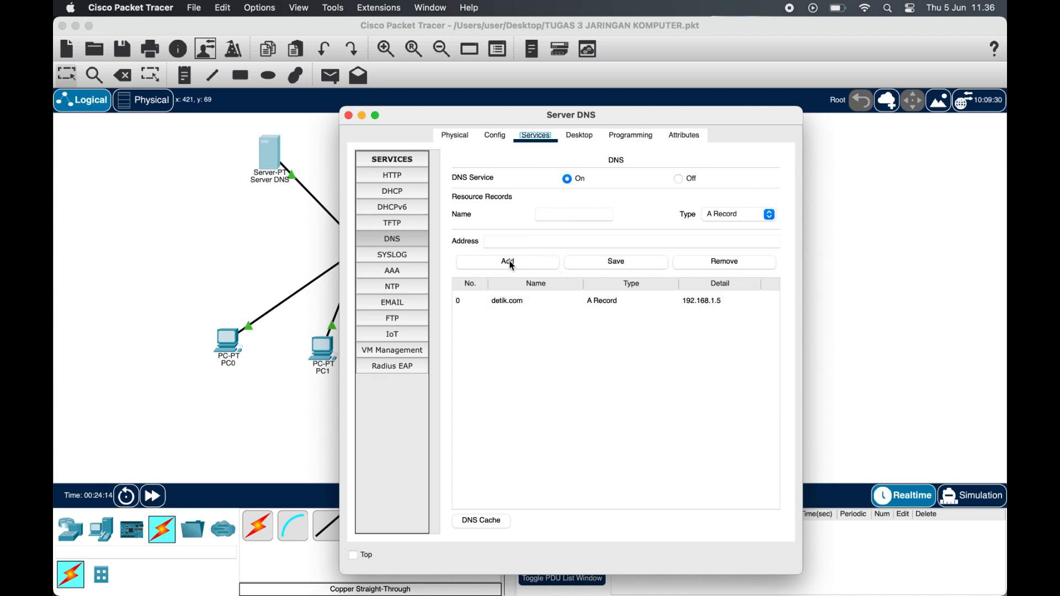
{"action": "left_click", "coordinate": [349, 116]}
- Set PC0's IPv4 DNS server to 192.168.1.6 and close its window
{"action": "left_click", "coordinate": [228, 342]}
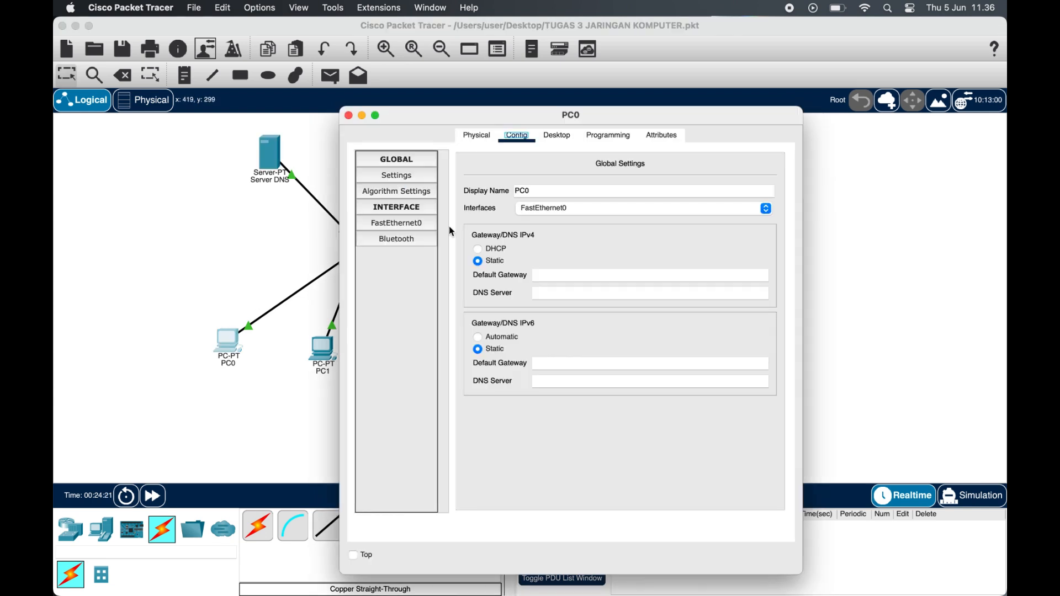
{"action": "left_click", "coordinate": [547, 296]}
{"action": "left_click", "coordinate": [350, 116]}
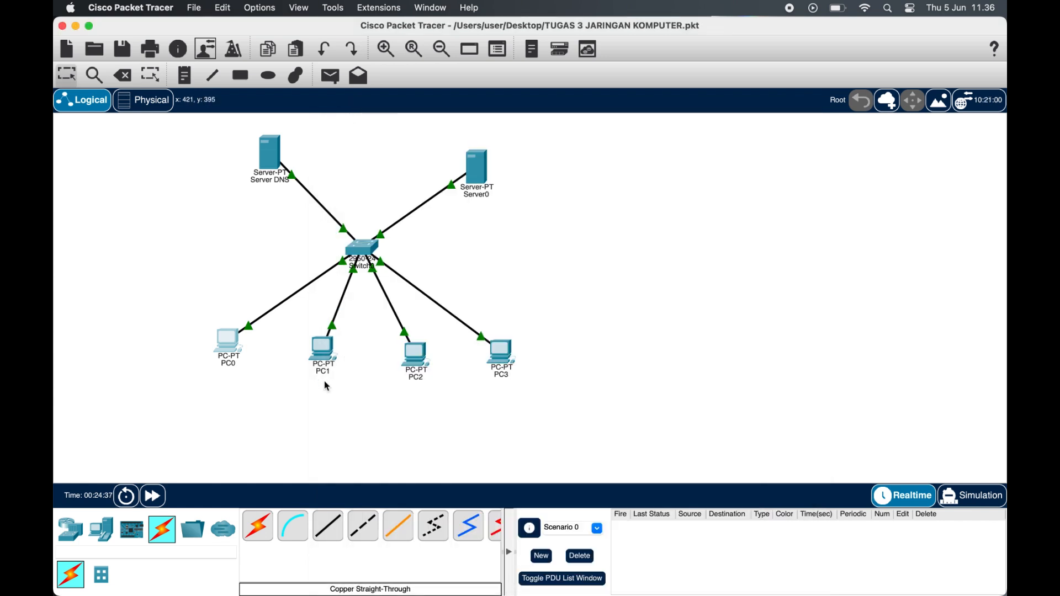
- Set PC1's IPv4 DNS server to 192.168.1.6 and close its window
{"action": "left_click", "coordinate": [325, 352]}
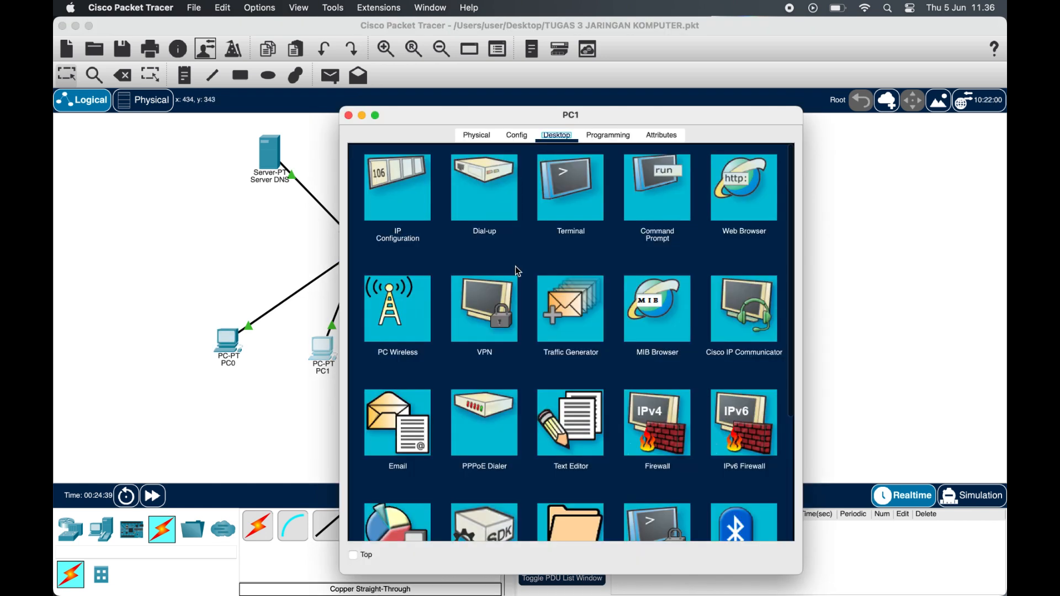
{"action": "left_click", "coordinate": [517, 135]}
{"action": "left_click", "coordinate": [545, 294]}
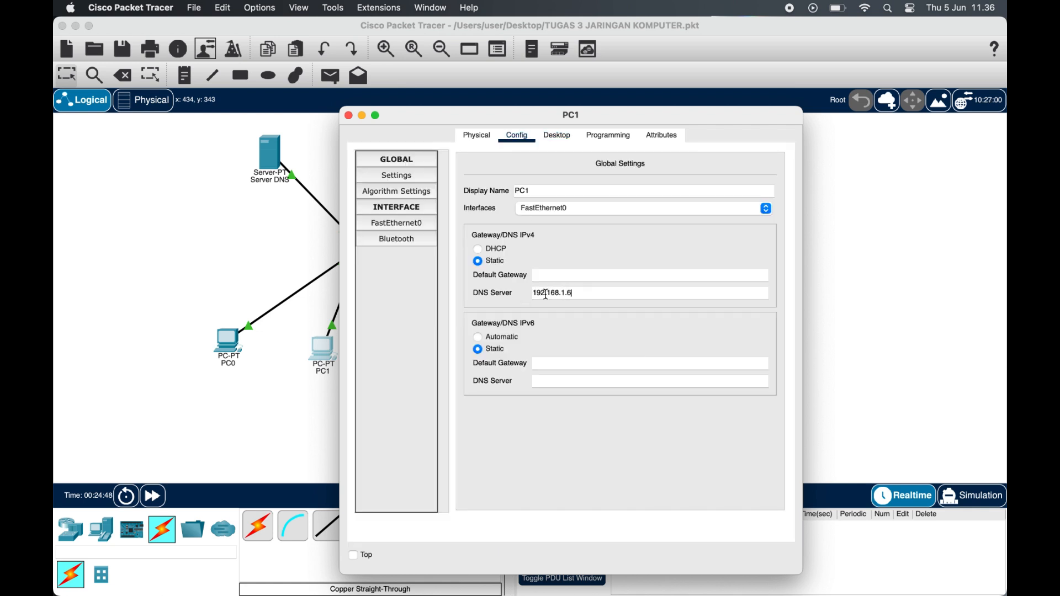
{"action": "left_click", "coordinate": [349, 116]}
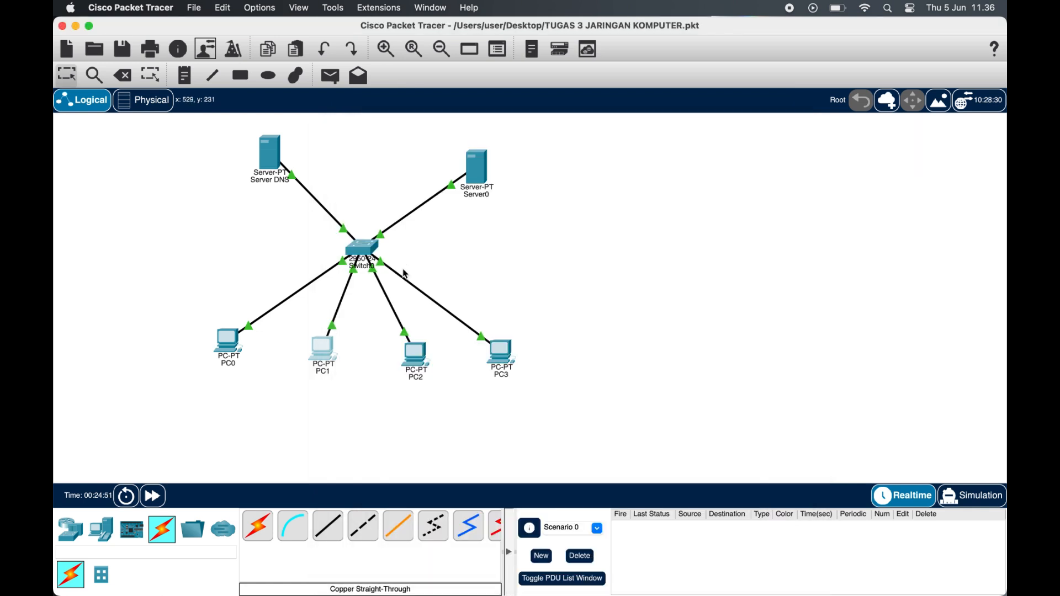
- Set PC2's IPv4 DNS server to 192.168.1.6 and close its window
{"action": "left_click", "coordinate": [423, 355]}
{"action": "left_click", "coordinate": [517, 136]}
{"action": "left_click", "coordinate": [560, 294]}
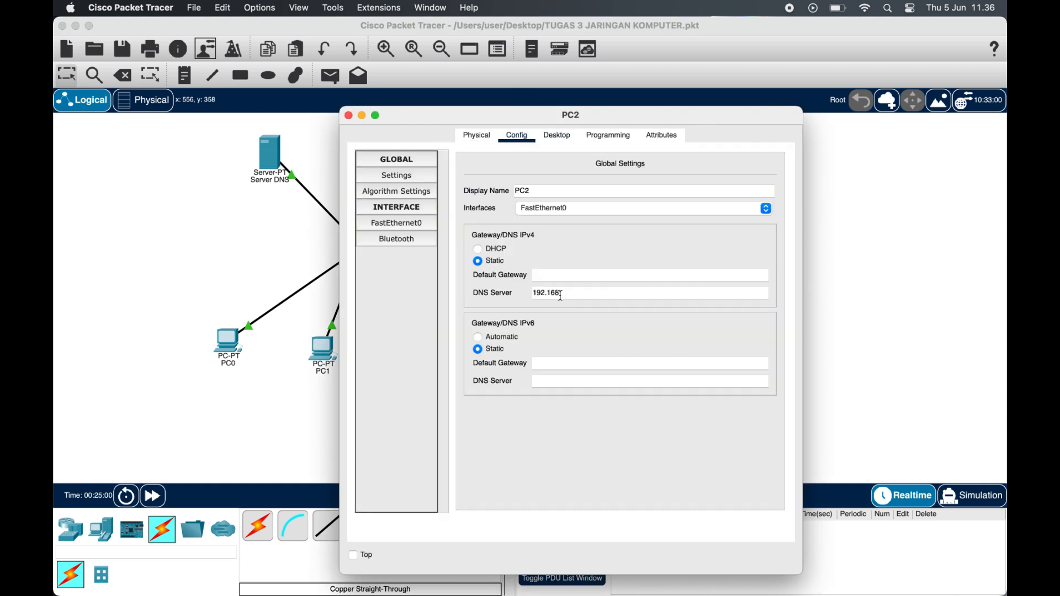
{"action": "left_click", "coordinate": [348, 116]}
- Set PC3's IPv4 DNS server to 192.168.1.6 and close its window
{"action": "left_click", "coordinate": [504, 351]}
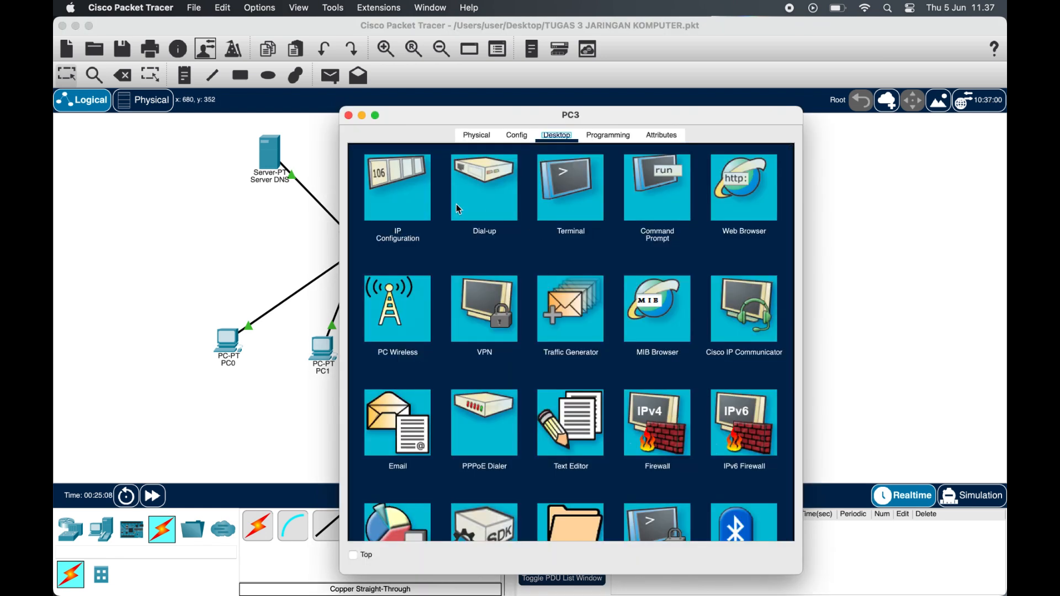
{"action": "left_click", "coordinate": [521, 141]}
{"action": "left_click", "coordinate": [548, 292]}
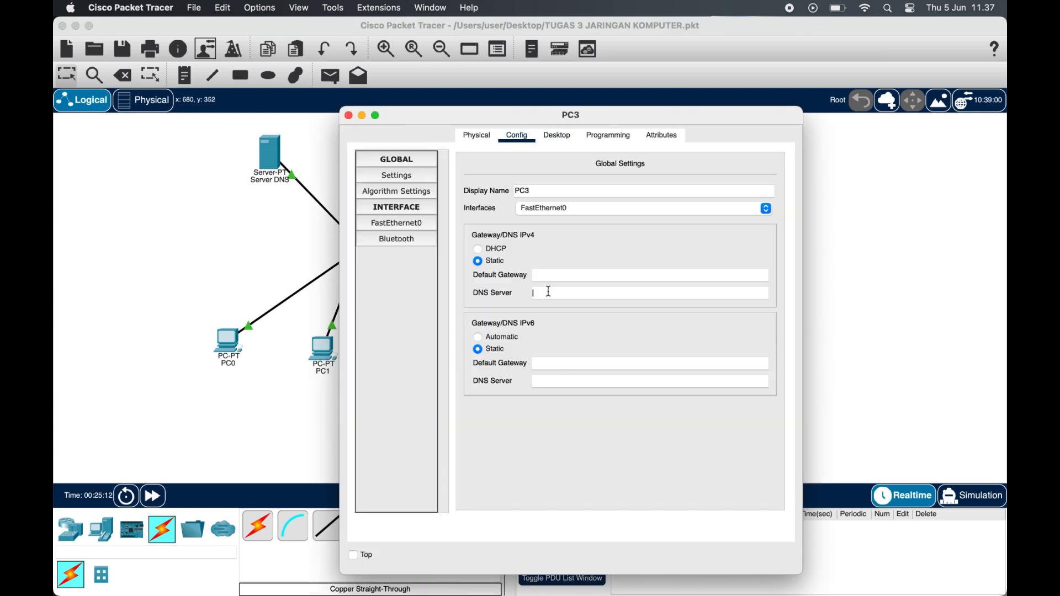
{"action": "type", "text": "192.168.1.6"}
{"action": "left_click", "coordinate": [349, 116]}
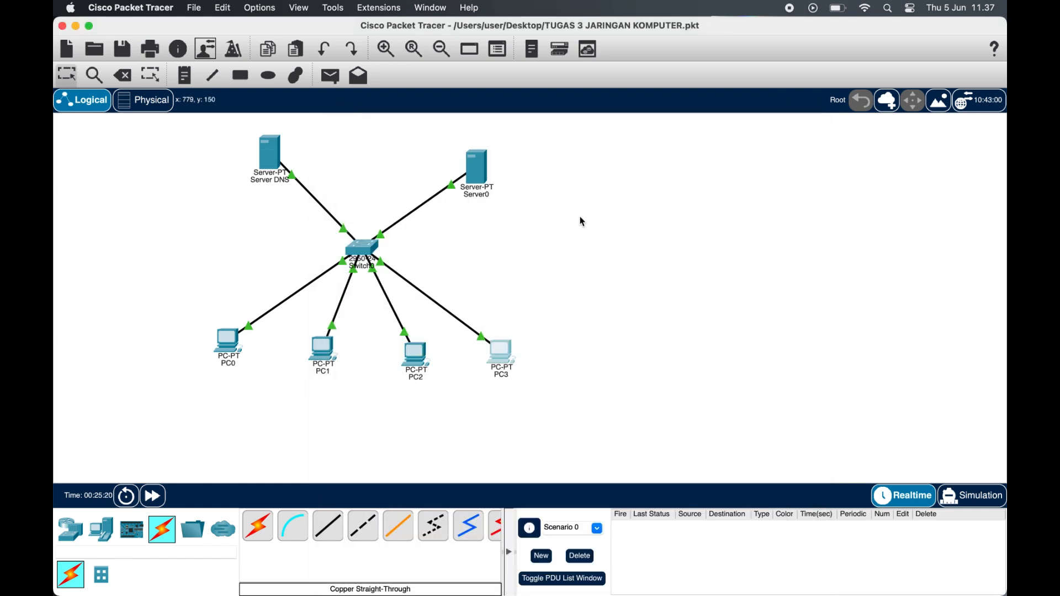
- Load detik.com in PC0's web browser, with its window moved beside the topology, and close PC0's window
{"action": "left_click", "coordinate": [228, 343]}
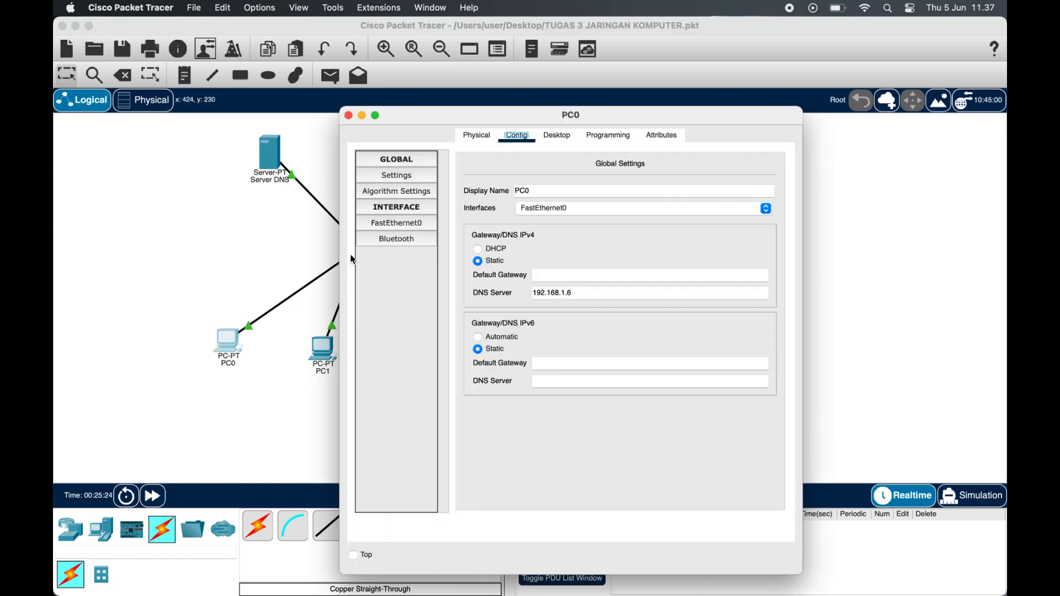
{"action": "left_click_drag", "start_coordinate": [506, 115], "coordinate": [682, 86]}
{"action": "left_click", "coordinate": [785, 106]}
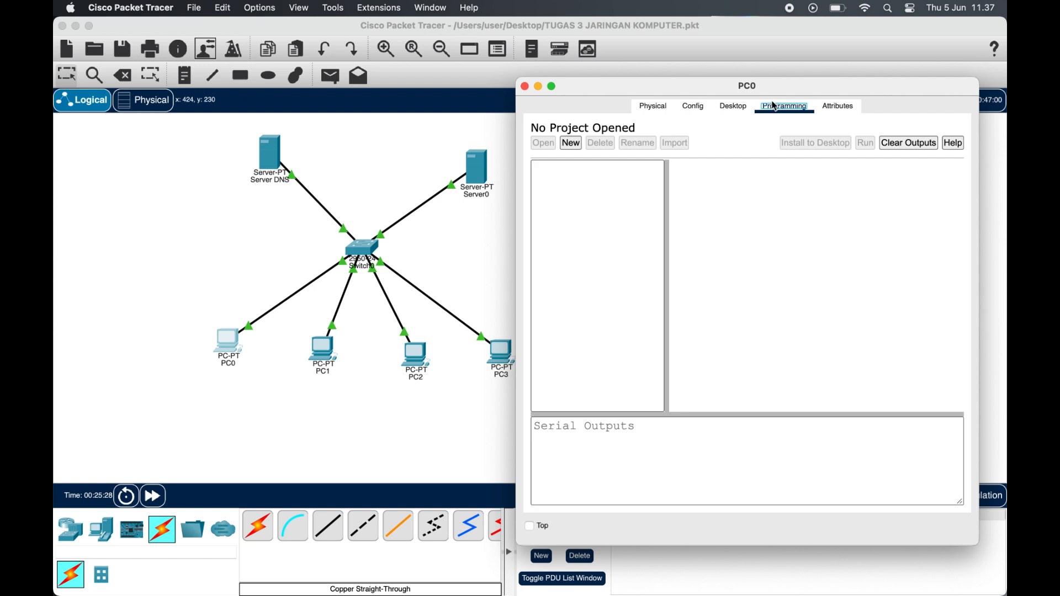
{"action": "left_click", "coordinate": [733, 106]}
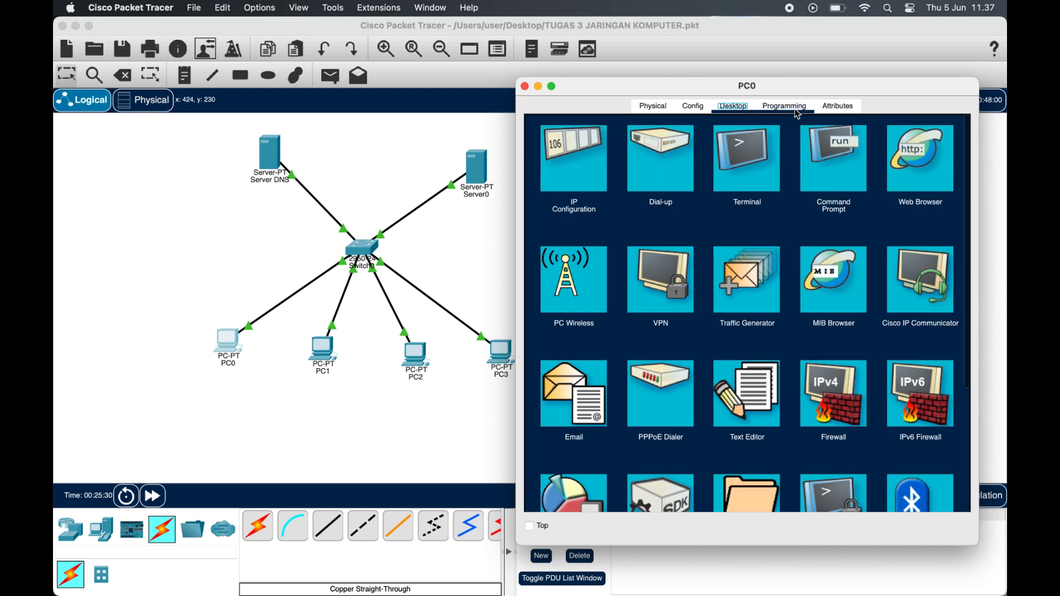
{"action": "left_click", "coordinate": [918, 159]}
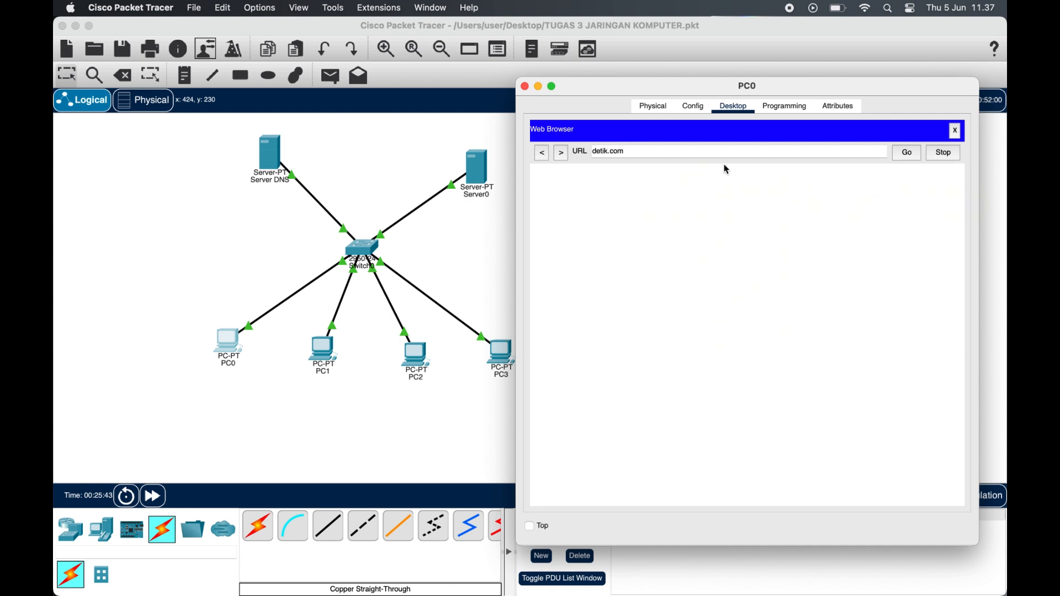
{"action": "left_click", "coordinate": [908, 154]}
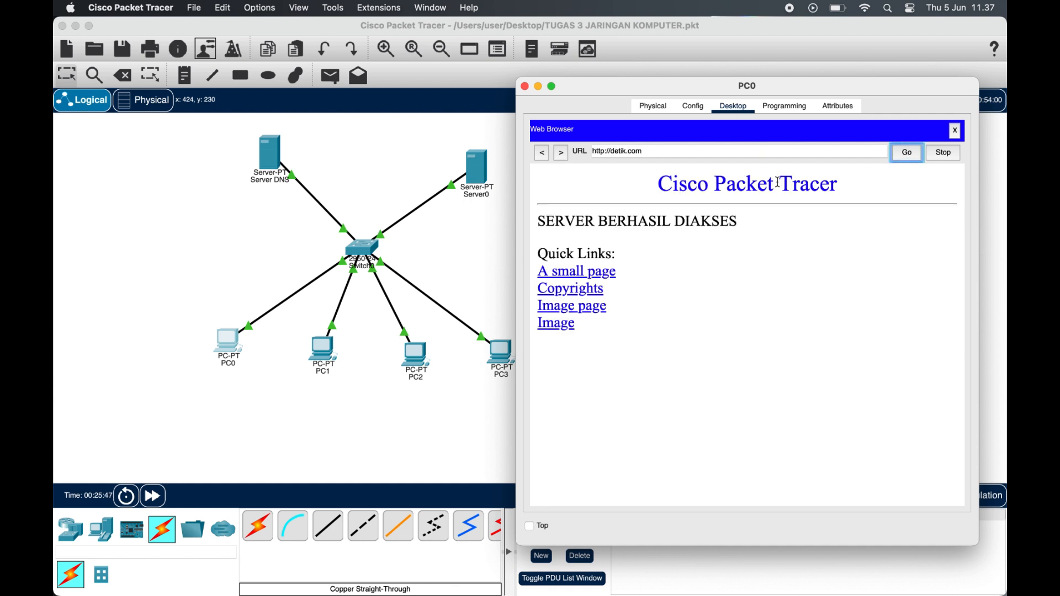
{"action": "left_click", "coordinate": [525, 86]}
- Load detik.com in PC1's web browser, with its window moved beside the topology, and close PC1's window
{"action": "left_click", "coordinate": [326, 351]}
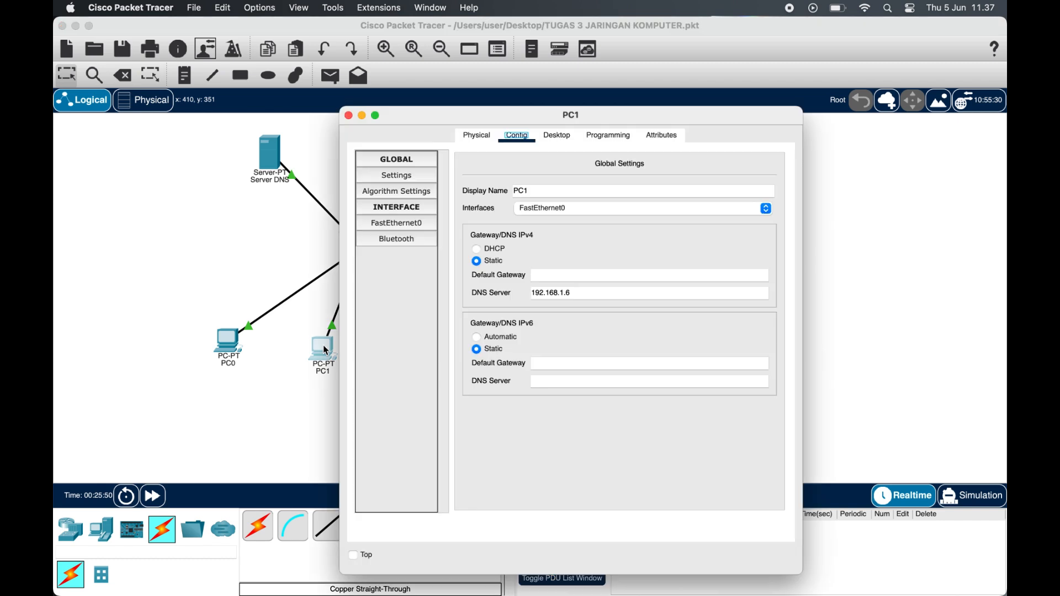
{"action": "left_click", "coordinate": [557, 136]}
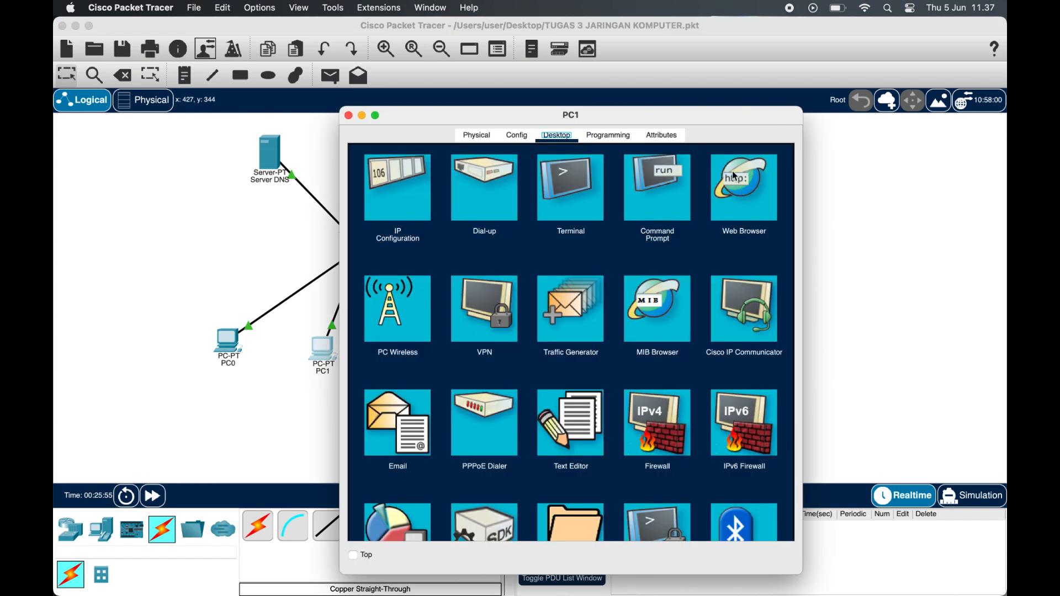
{"action": "left_click_drag", "start_coordinate": [690, 114], "coordinate": [787, 69]}
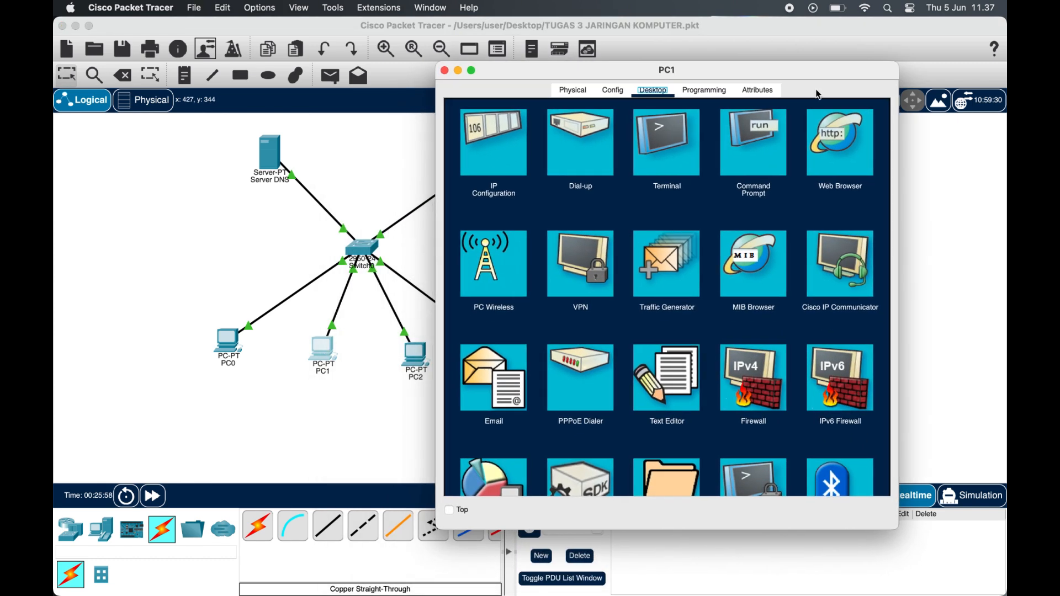
{"action": "left_click", "coordinate": [841, 144]}
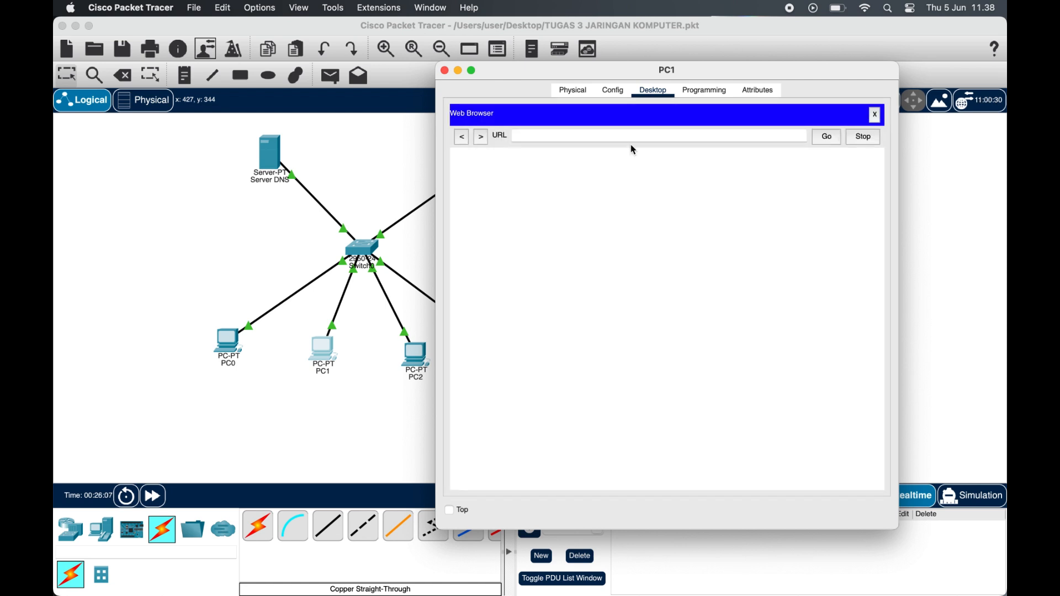
{"action": "type", "text": "detik.com"}
{"action": "left_click", "coordinate": [827, 137]}
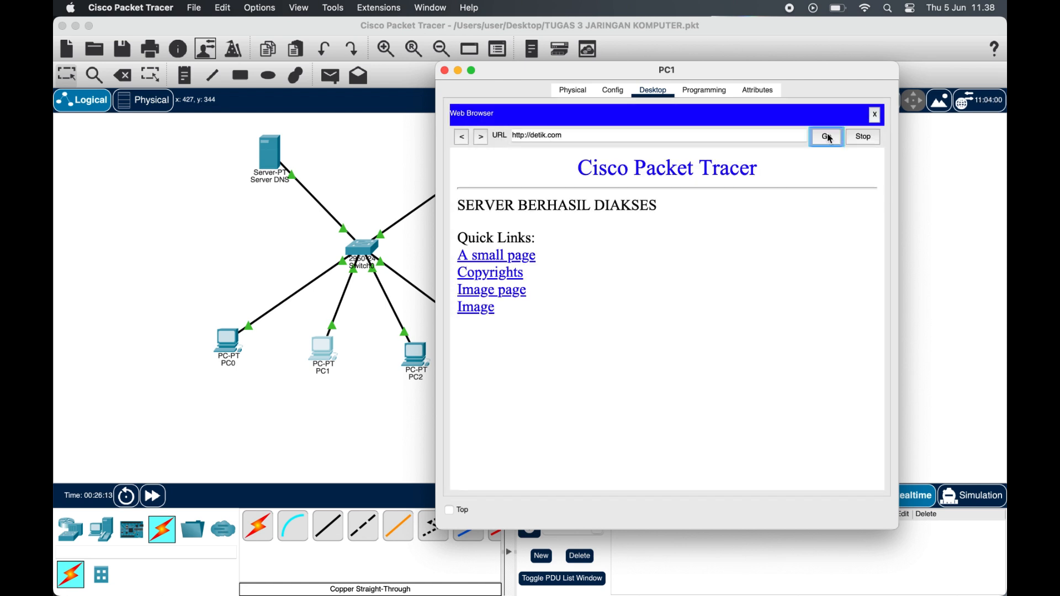
{"action": "left_click", "coordinate": [444, 71]}
- Load detik.com in PC2's web browser, with its window moved beside the topology, and close PC2's window
{"action": "left_click", "coordinate": [417, 356]}
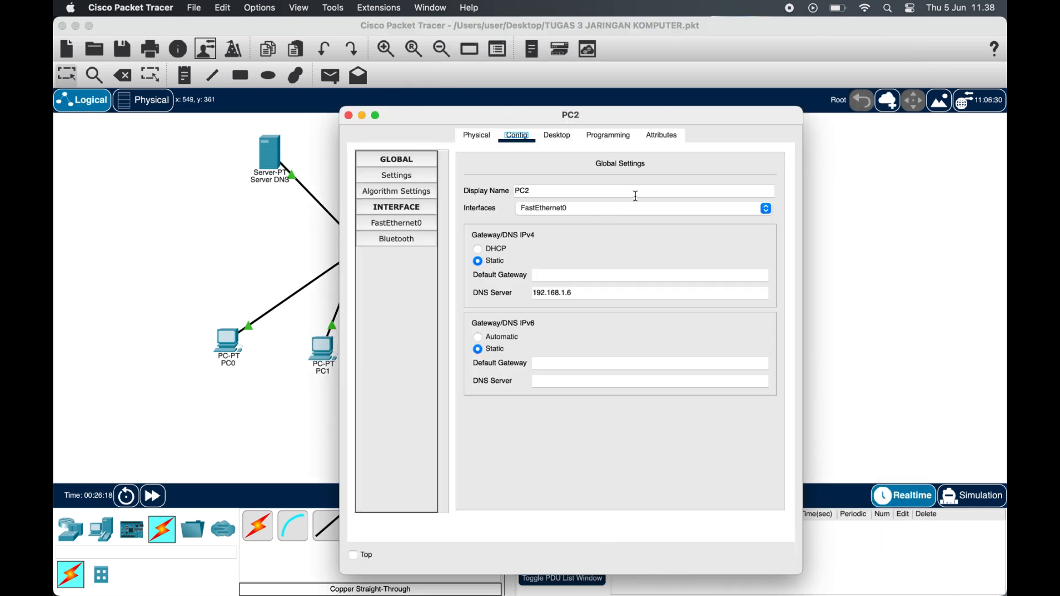
{"action": "left_click", "coordinate": [558, 135]}
{"action": "left_click", "coordinate": [745, 185]}
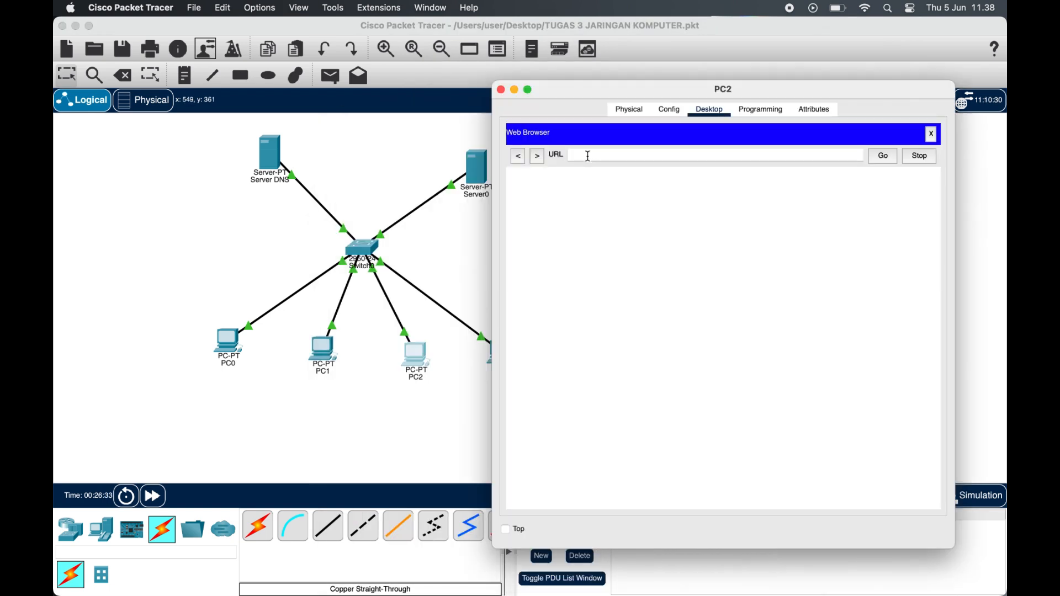
{"action": "type", "text": "detik.com"}
{"action": "left_click", "coordinate": [884, 157]}
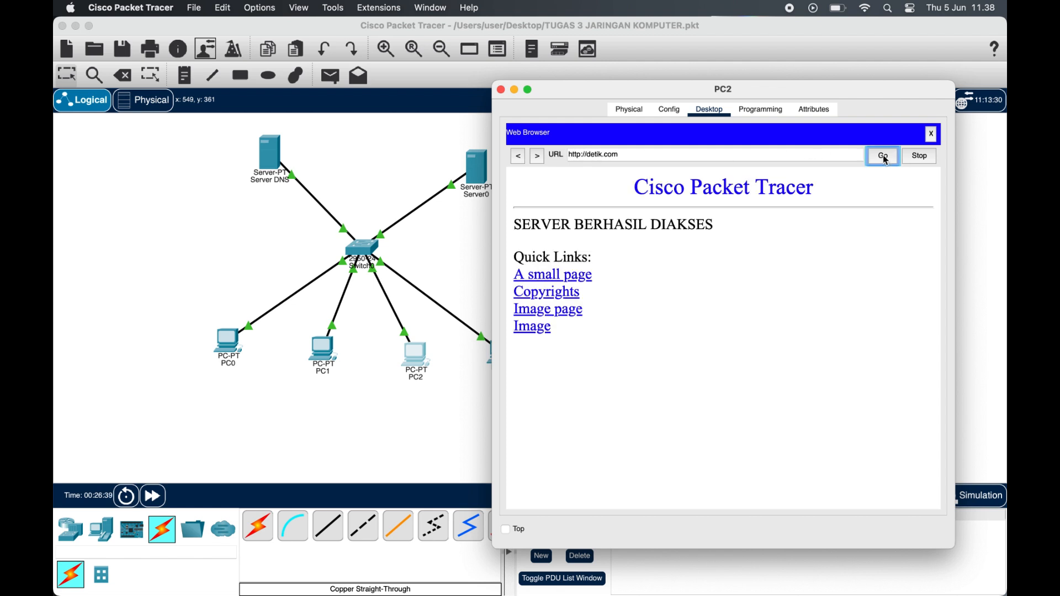
{"action": "left_click", "coordinate": [502, 90]}
- Load detik.com in PC3's web browser, with its window moved clear of the topology, and close PC3's window
{"action": "left_click", "coordinate": [502, 356]}
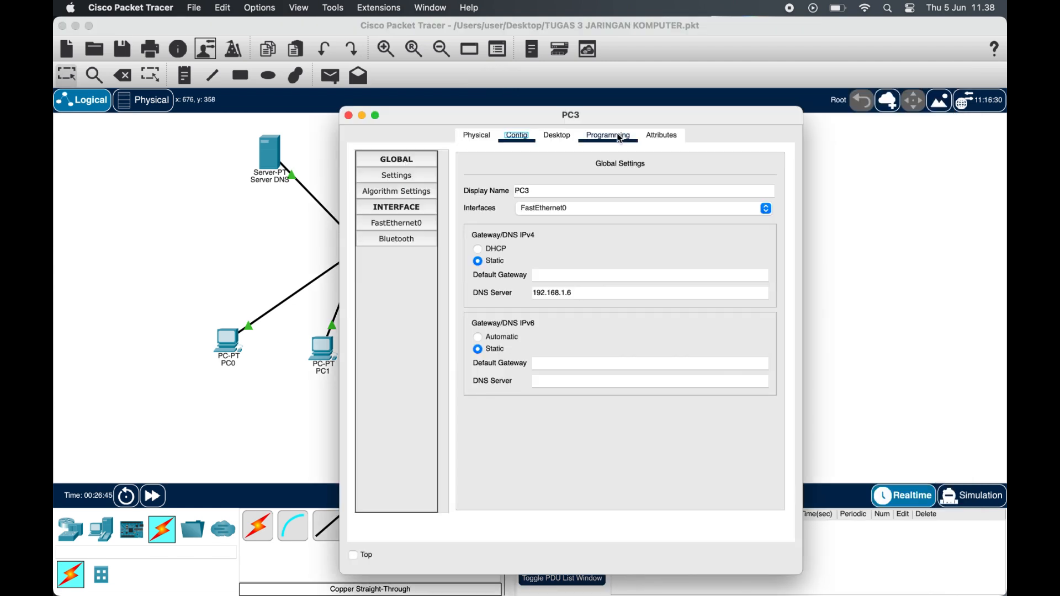
{"action": "left_click_drag", "start_coordinate": [626, 116], "coordinate": [878, 55]}
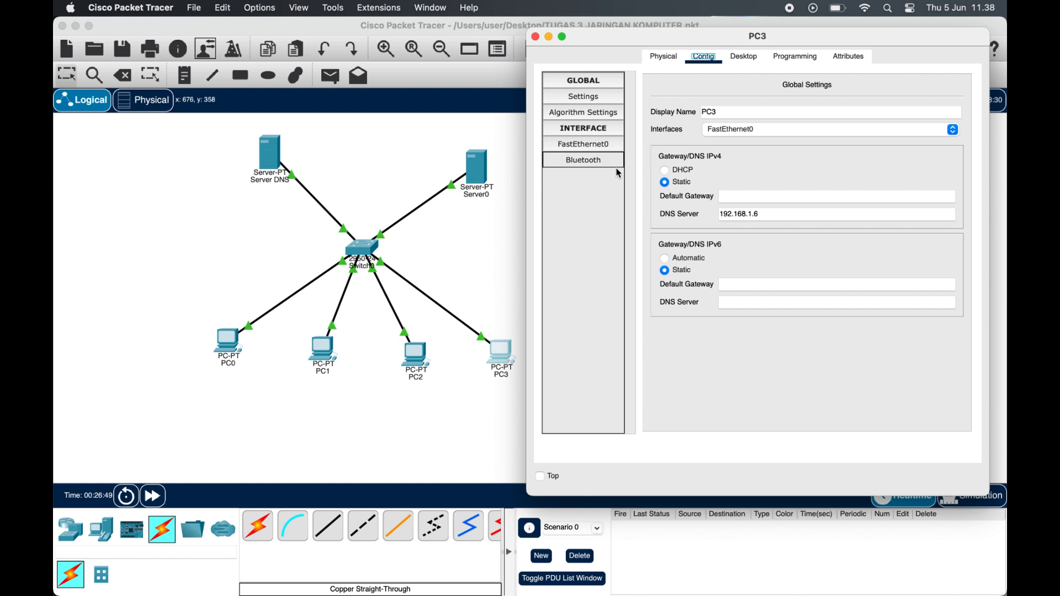
{"action": "left_click", "coordinate": [743, 56]}
{"action": "left_click", "coordinate": [928, 113]}
{"action": "left_click", "coordinate": [632, 102]}
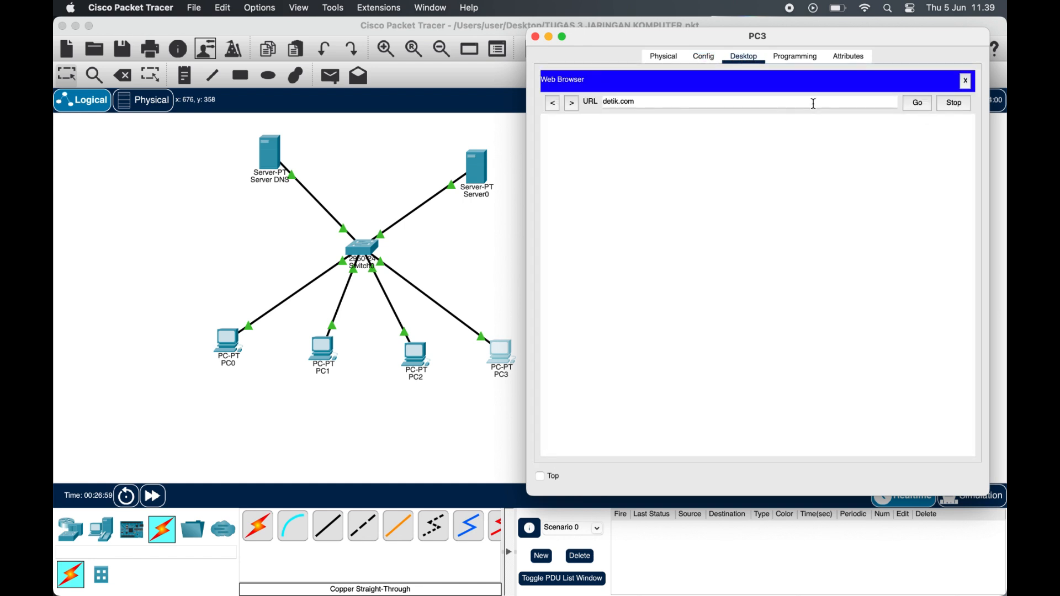
{"action": "left_click", "coordinate": [918, 105]}
{"action": "left_click", "coordinate": [535, 36]}
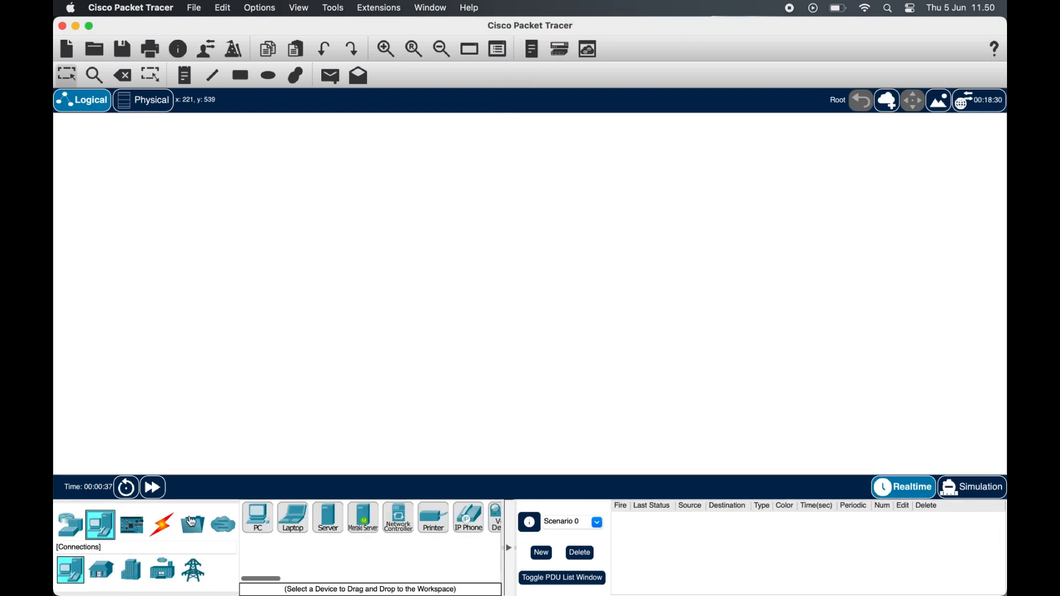
- Place two PCs and three servers in the empty workspace: one PC and one server low down, the other PC and two servers above
{"action": "left_click_drag", "start_coordinate": [258, 518], "coordinate": [216, 413]}
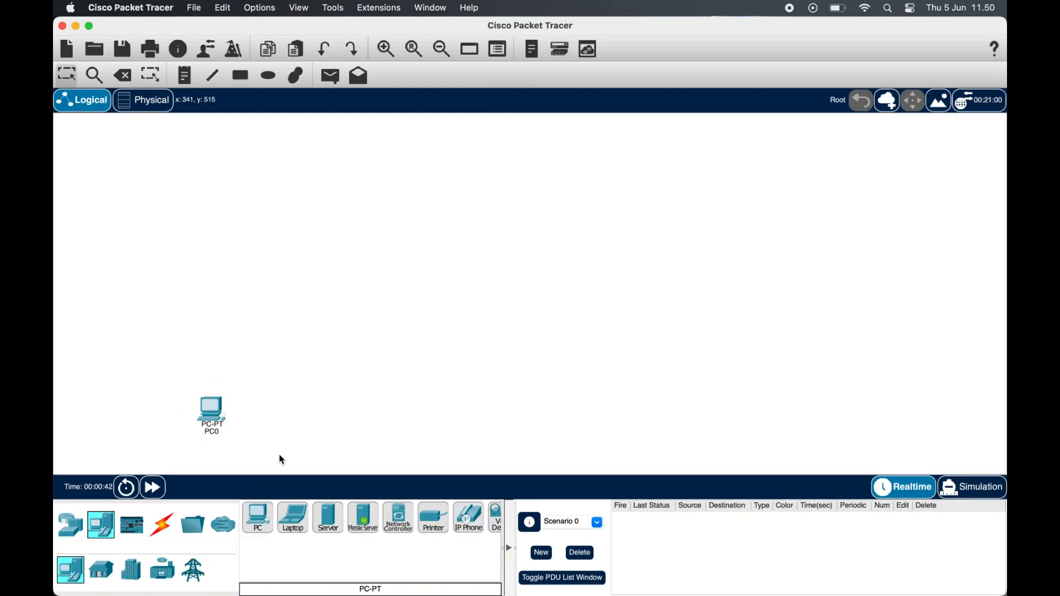
{"action": "left_click_drag", "start_coordinate": [330, 522], "coordinate": [131, 348]}
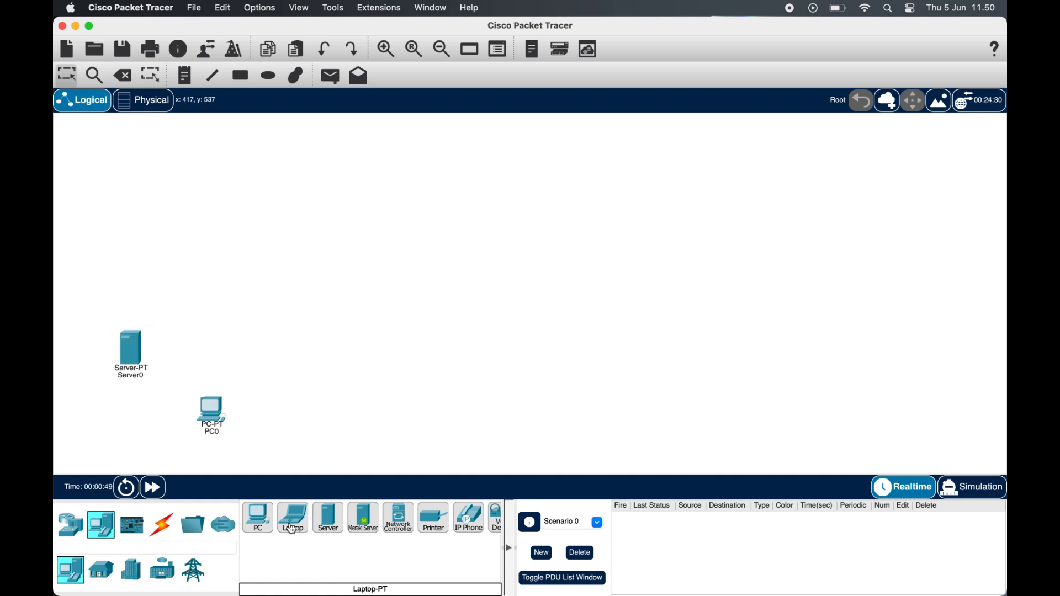
{"action": "left_click_drag", "start_coordinate": [258, 528], "coordinate": [210, 221]}
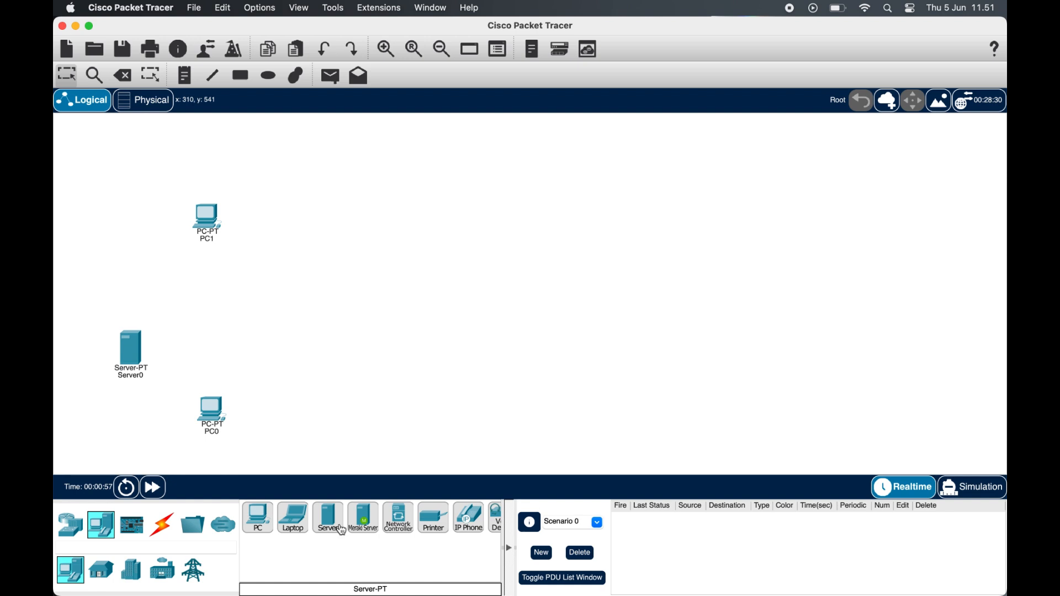
{"action": "left_click_drag", "start_coordinate": [336, 521], "coordinate": [270, 146]}
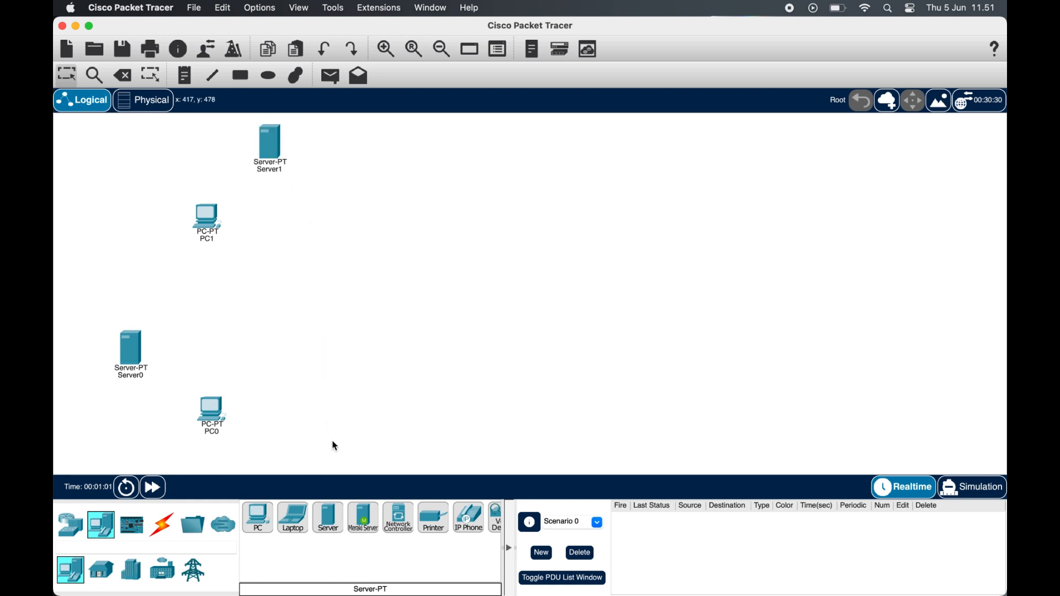
{"action": "left_click_drag", "start_coordinate": [332, 527], "coordinate": [380, 188]}
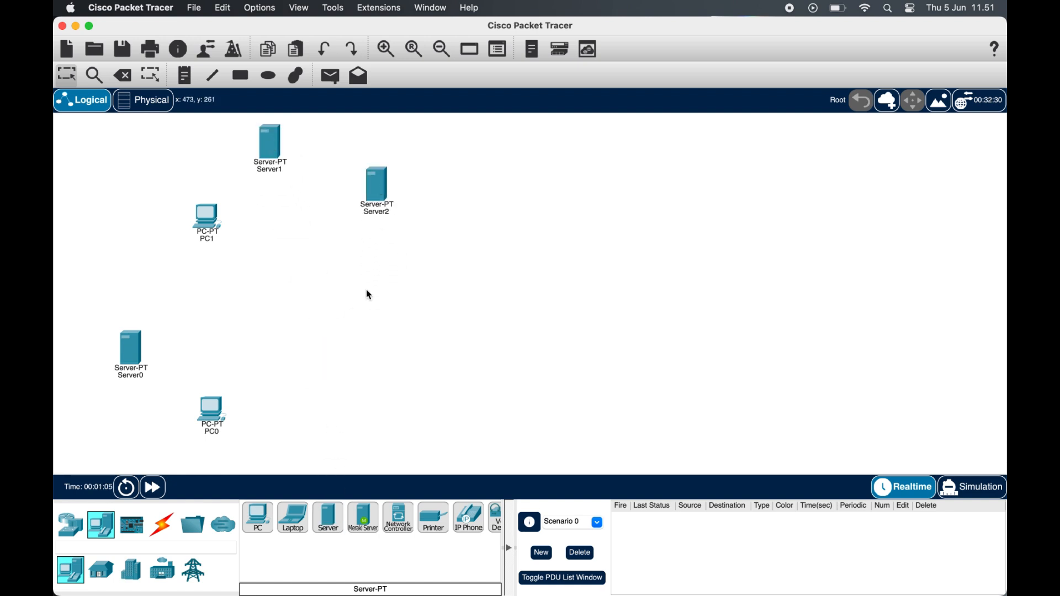
- Place a generic PT-Router between the lower and upper groups of devices
{"action": "left_click", "coordinate": [72, 530]}
{"action": "scroll", "coordinate": [377, 539], "scroll_direction": "right", "scroll_amount": 5}
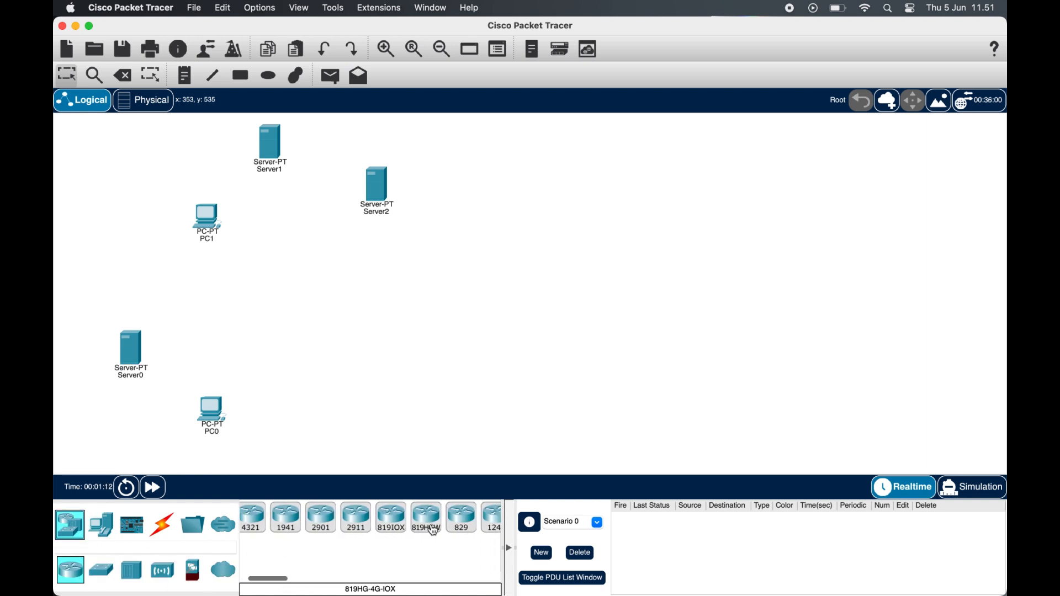
{"action": "left_click_drag", "start_coordinate": [473, 527], "coordinate": [284, 312]}
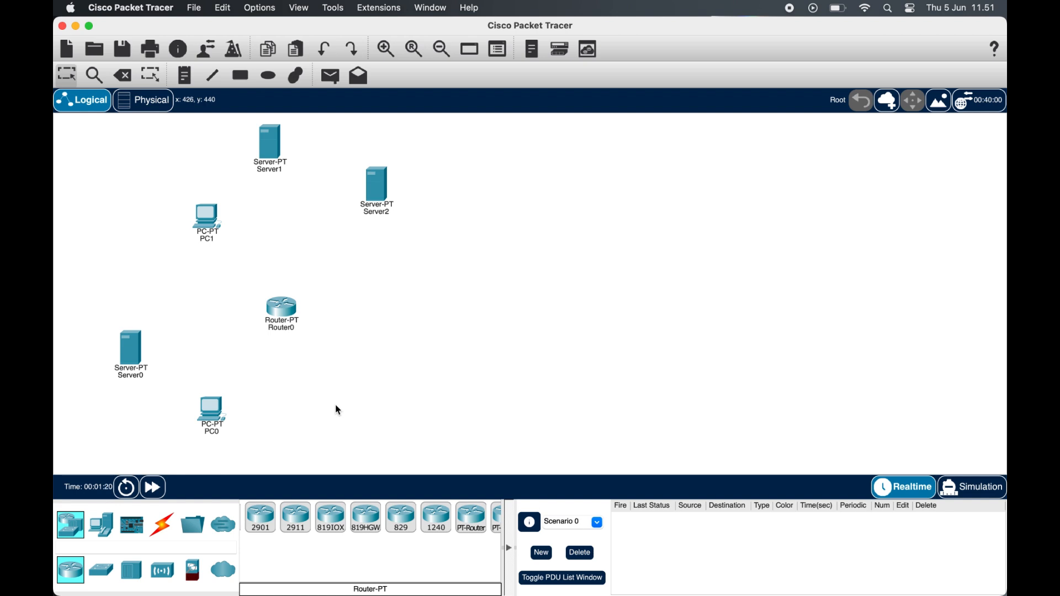
- Add two 2950-24 switches, Switch0 near PC0 and Switch1 near PC1, and adjust the positions of Switch0 and Router0
{"action": "left_click", "coordinate": [109, 576]}
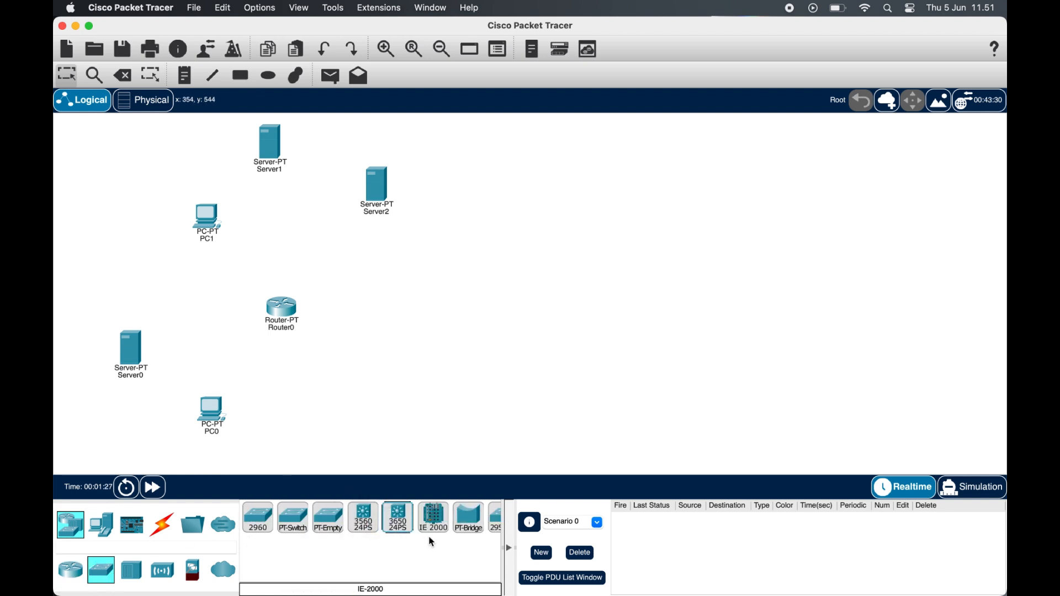
{"action": "scroll", "coordinate": [429, 536], "scroll_direction": "right", "scroll_amount": 2}
{"action": "left_click", "coordinate": [450, 522]}
{"action": "left_click_drag", "start_coordinate": [451, 525], "coordinate": [226, 374]}
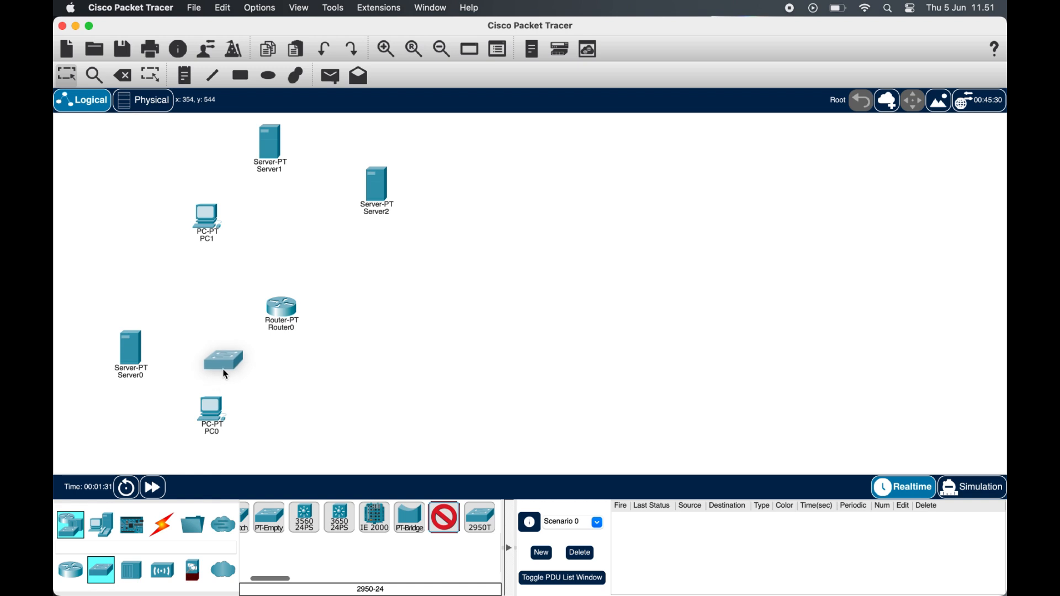
{"action": "left_click", "coordinate": [232, 370]}
{"action": "left_click", "coordinate": [444, 517]}
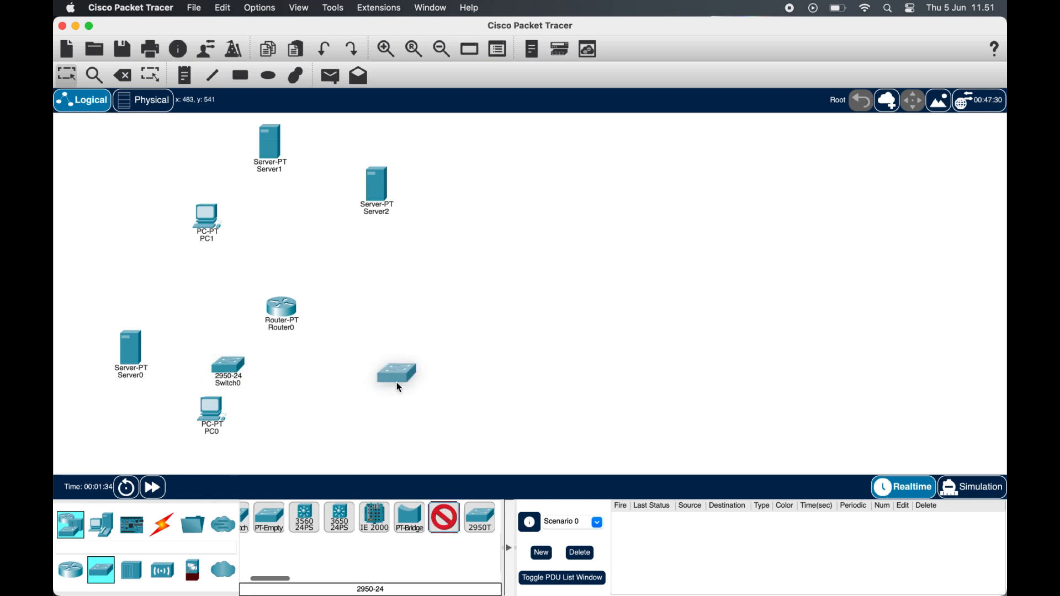
{"action": "left_click", "coordinate": [282, 249]}
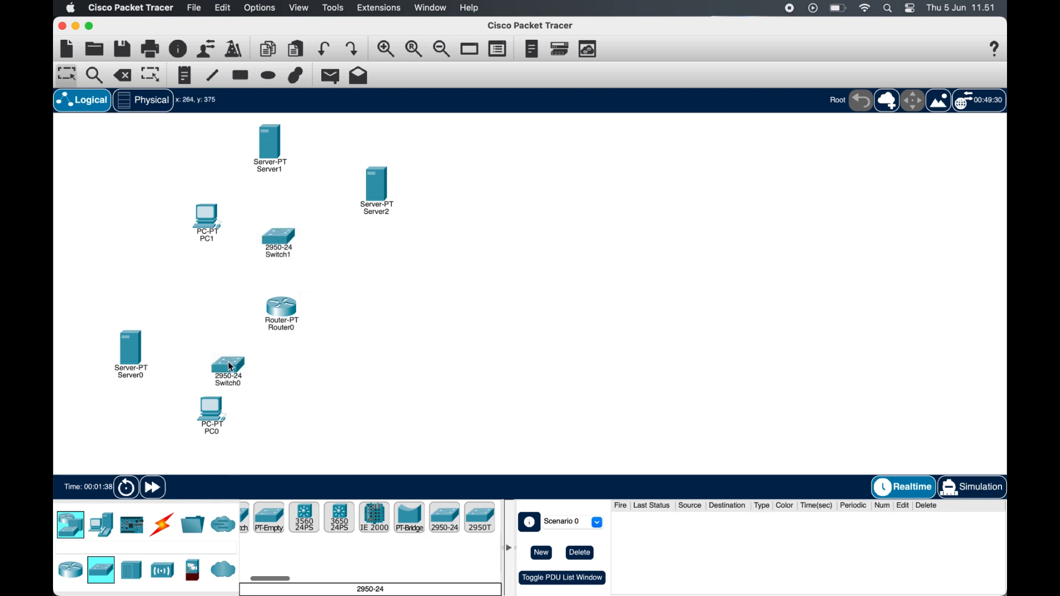
{"action": "left_click_drag", "start_coordinate": [229, 364], "coordinate": [247, 362]}
{"action": "left_click_drag", "start_coordinate": [281, 312], "coordinate": [286, 305]}
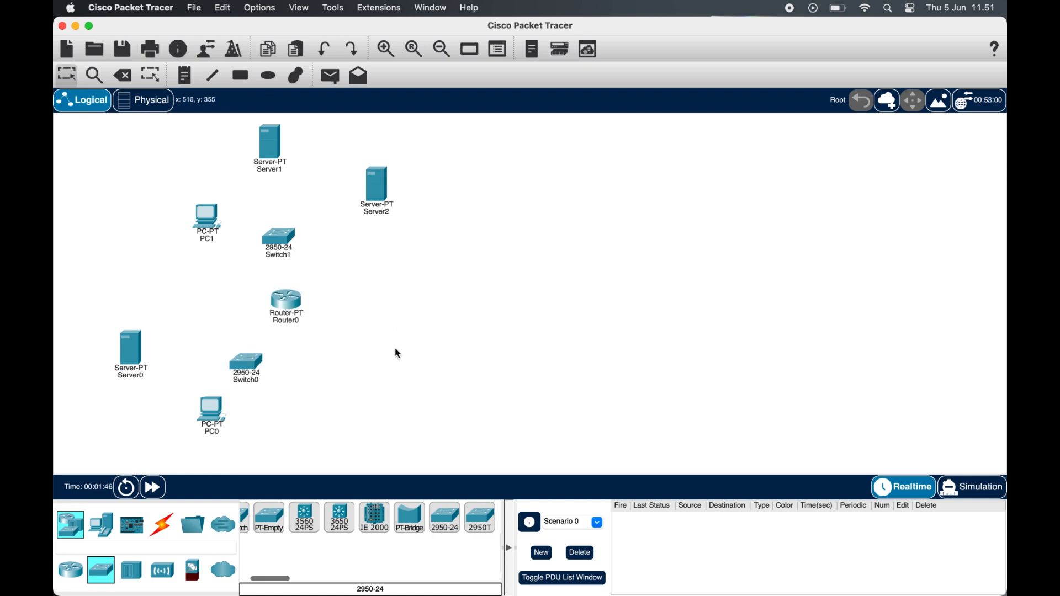
- Connect PC0's FastEthernet0 to Switch0's FastEthernet0/1 with a copper straight-through cable
{"action": "left_click", "coordinate": [161, 525]}
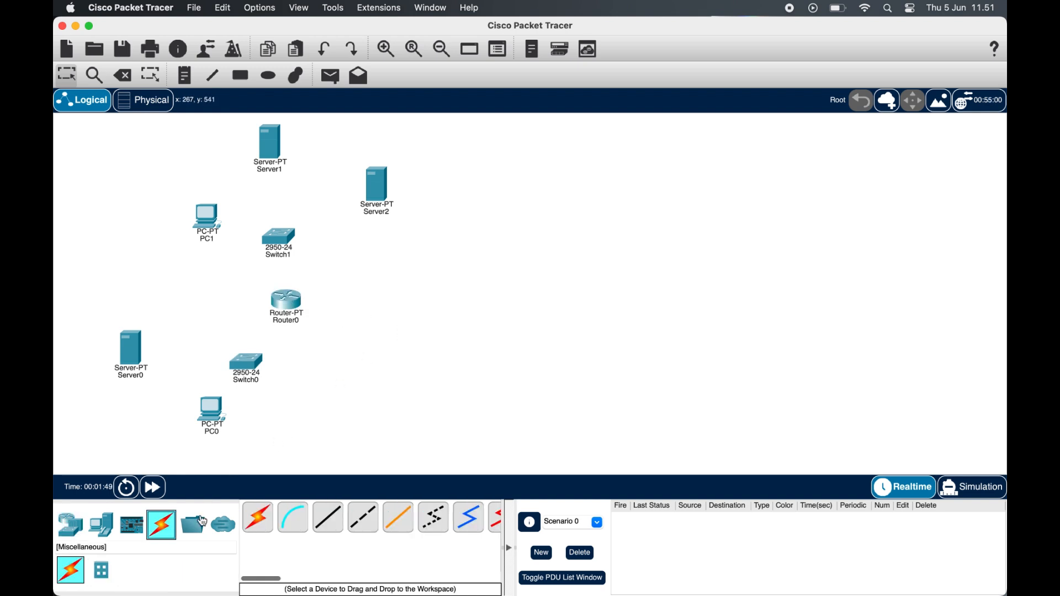
{"action": "left_click", "coordinate": [331, 525]}
{"action": "left_click", "coordinate": [216, 413]}
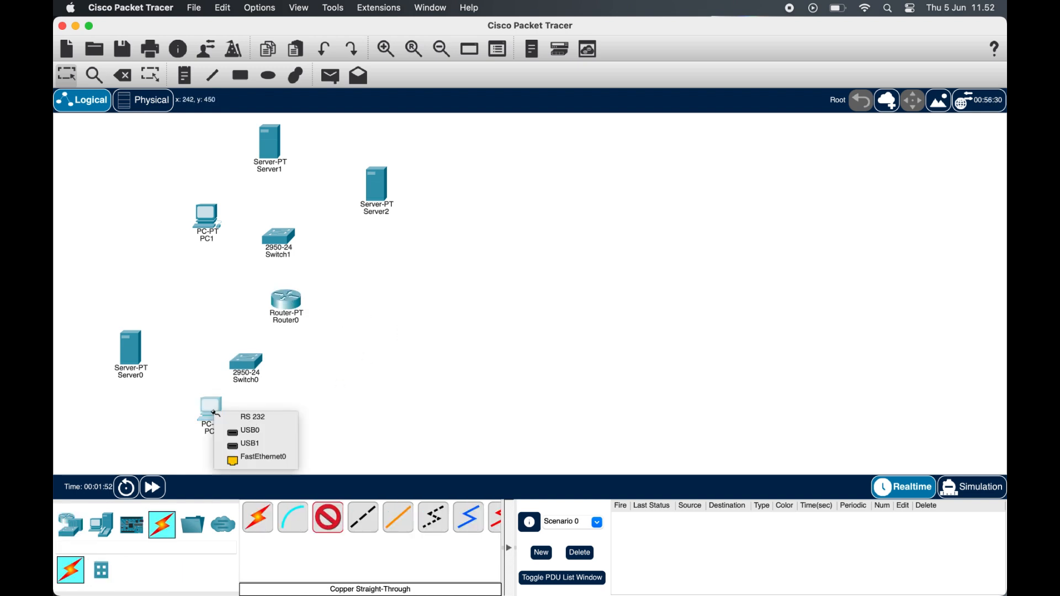
{"action": "left_click", "coordinate": [243, 456]}
{"action": "left_click", "coordinate": [247, 367]}
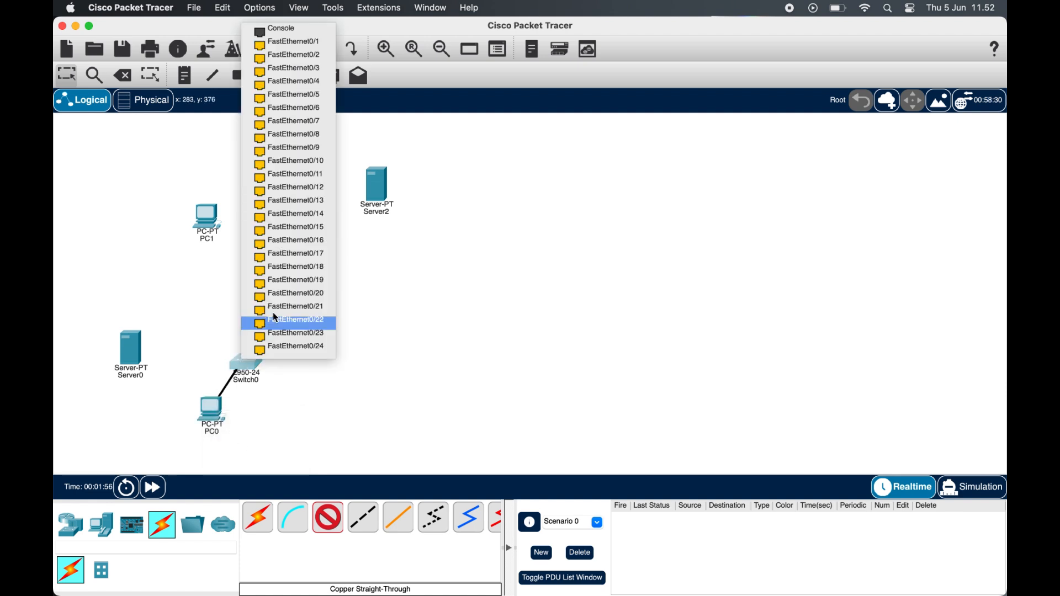
{"action": "left_click", "coordinate": [314, 43]}
- Connect Server0 to Switch0's FastEthernet0/2 with a copper straight-through cable
{"action": "left_click", "coordinate": [328, 518]}
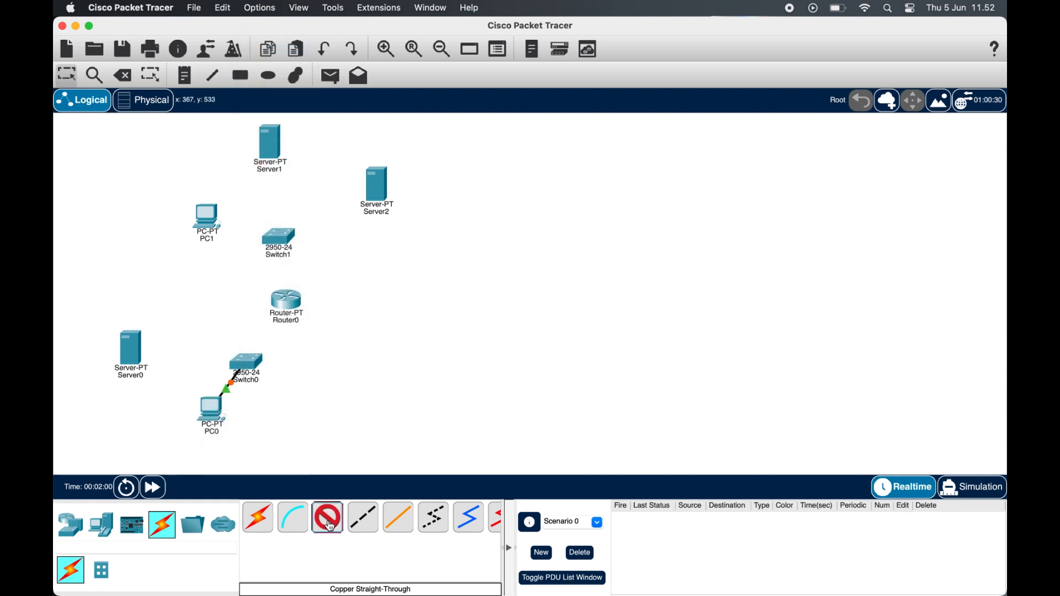
{"action": "left_click", "coordinate": [139, 355]}
{"action": "left_click", "coordinate": [174, 358]}
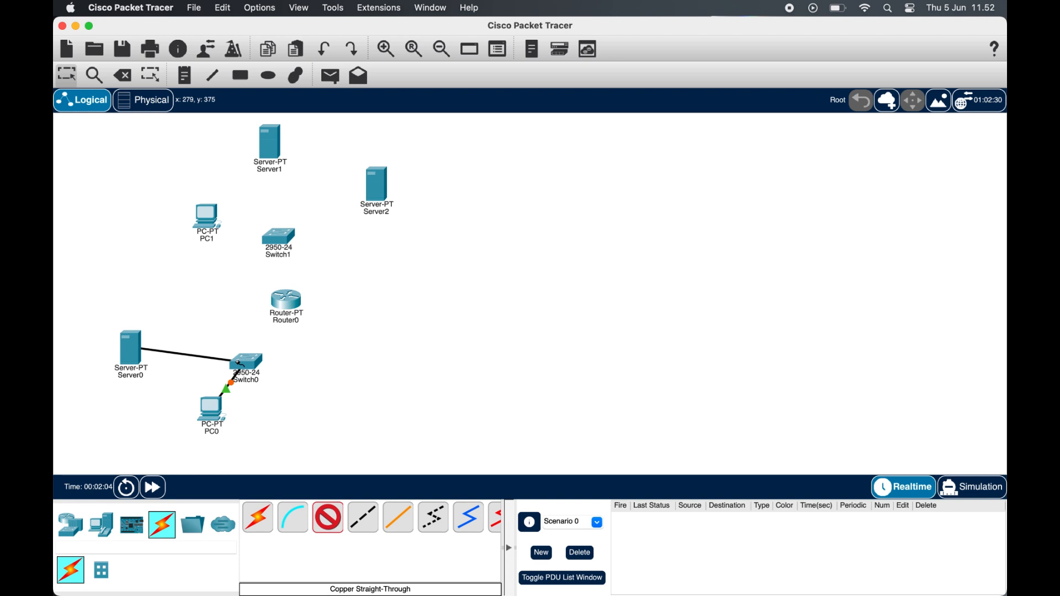
{"action": "left_click", "coordinate": [244, 364]}
{"action": "left_click", "coordinate": [307, 58]}
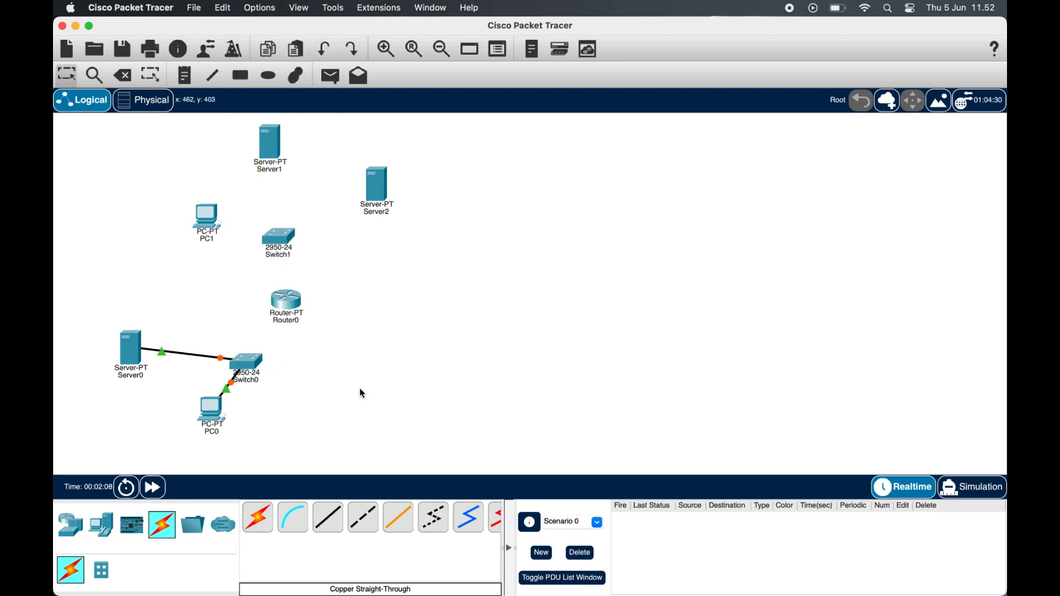
- Connect PC1 to Switch1's FastEthernet0/1 with a copper straight-through cable
{"action": "left_click", "coordinate": [328, 517]}
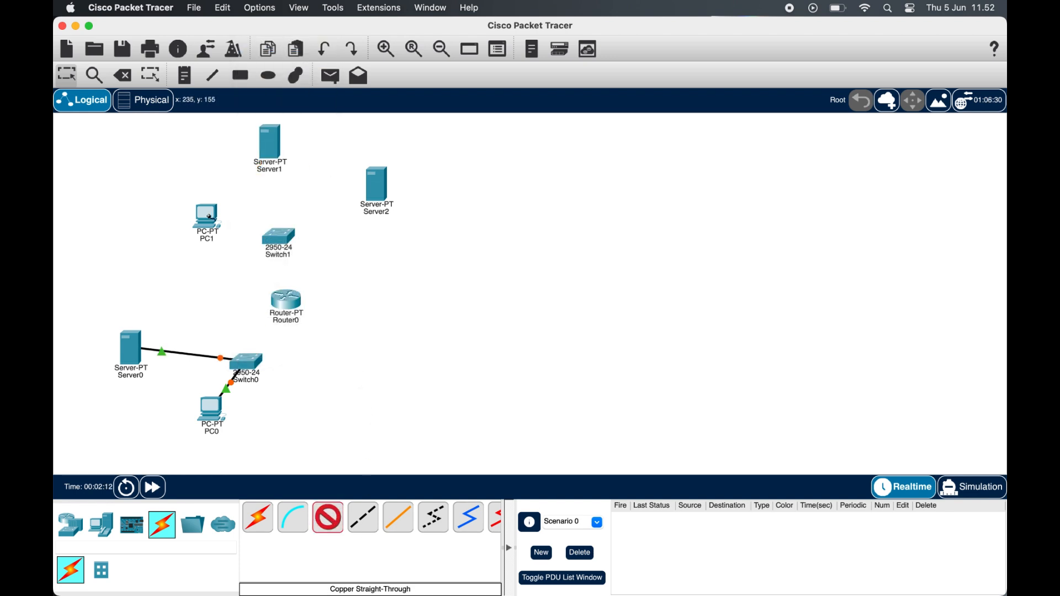
{"action": "left_click", "coordinate": [210, 218]}
{"action": "left_click", "coordinate": [279, 265]}
{"action": "left_click", "coordinate": [274, 237]}
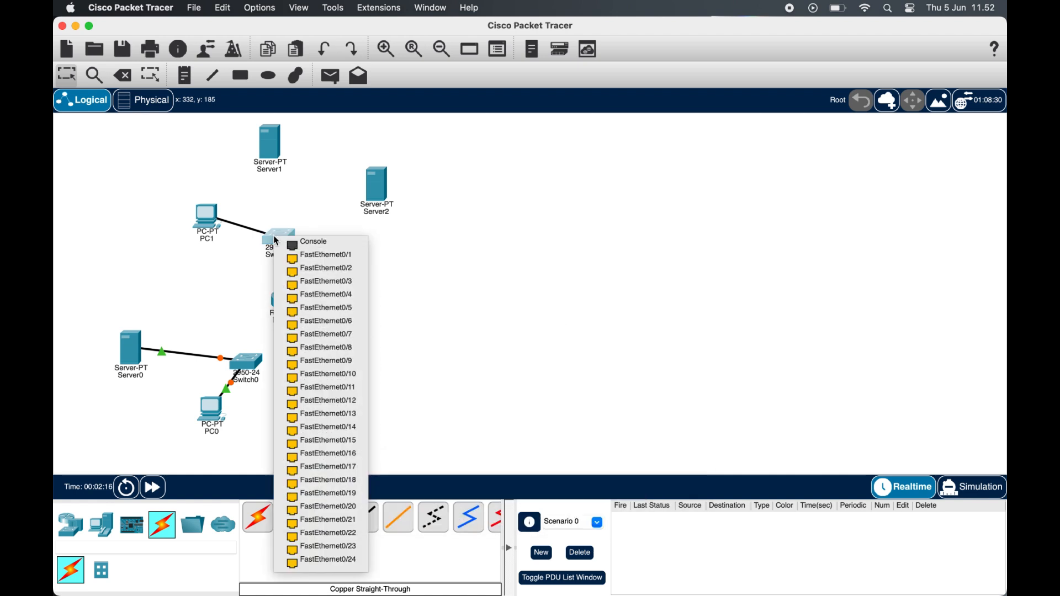
{"action": "left_click", "coordinate": [317, 252]}
- Connect Server1 to Switch1's FastEthernet0/2 with a copper straight-through cable
{"action": "left_click", "coordinate": [328, 518]}
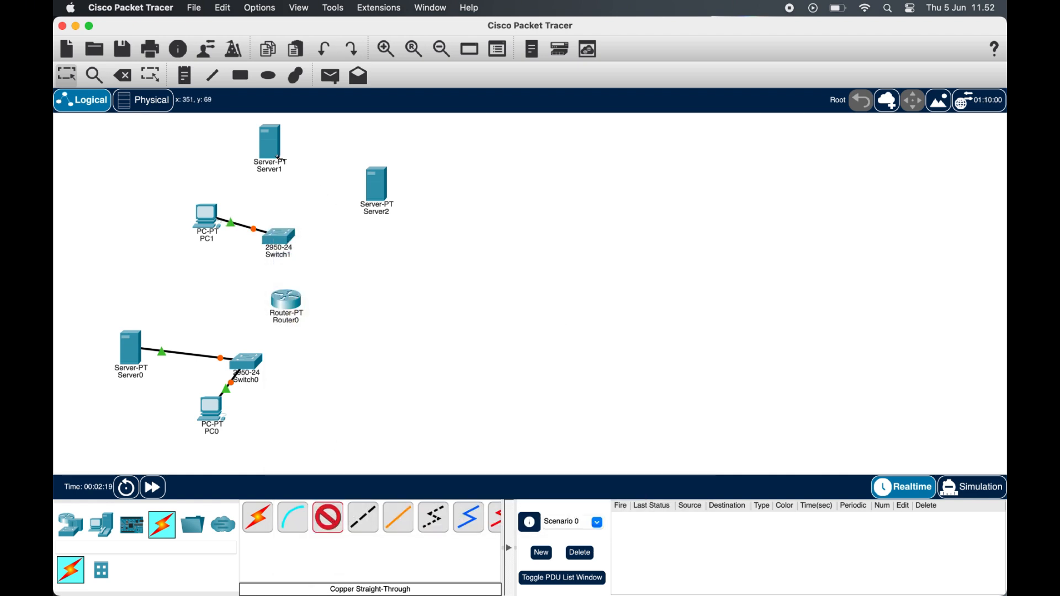
{"action": "left_click", "coordinate": [276, 148]}
{"action": "left_click", "coordinate": [293, 154]}
{"action": "left_click", "coordinate": [278, 234]}
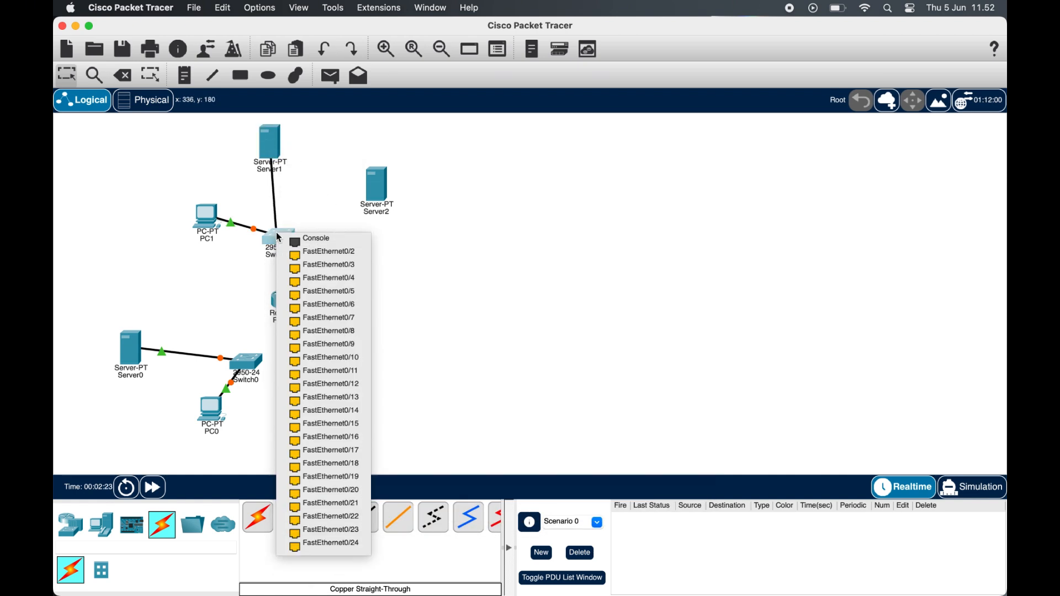
{"action": "left_click", "coordinate": [315, 257]}
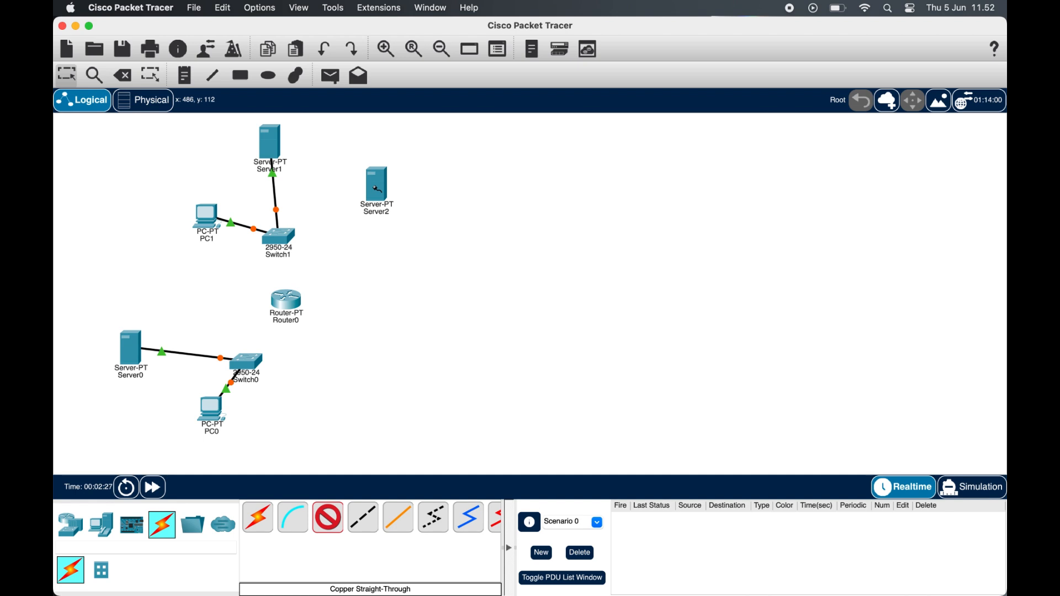
- Connect Server2 to Switch1's FastEthernet0/3 with a copper straight-through cable
{"action": "left_click", "coordinate": [380, 189]}
{"action": "left_click", "coordinate": [411, 196]}
{"action": "left_click", "coordinate": [285, 235]}
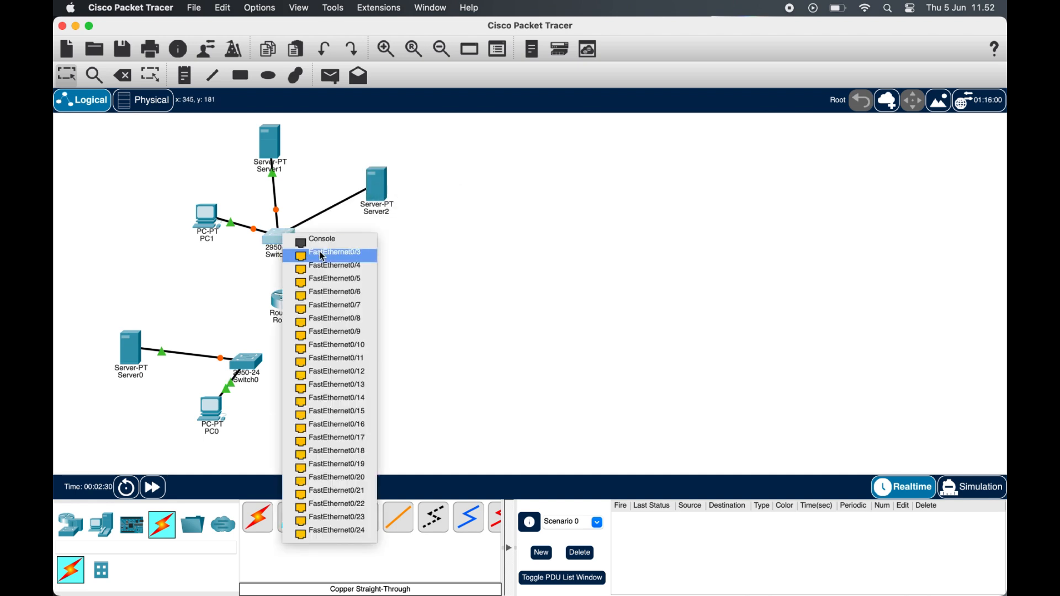
{"action": "left_click", "coordinate": [320, 254]}
- Connect Switch0's FastEthernet0/3 to Router0's FastEthernet0/0 with a copper straight-through cable
{"action": "left_click", "coordinate": [326, 514]}
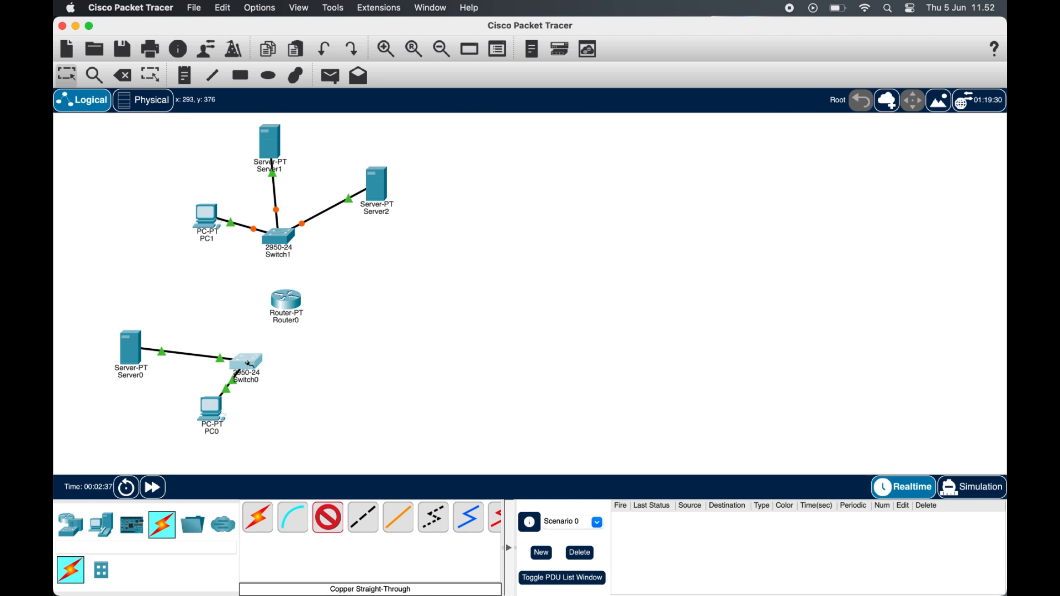
{"action": "left_click", "coordinate": [249, 366]}
{"action": "left_click", "coordinate": [305, 74]}
{"action": "left_click", "coordinate": [279, 298]}
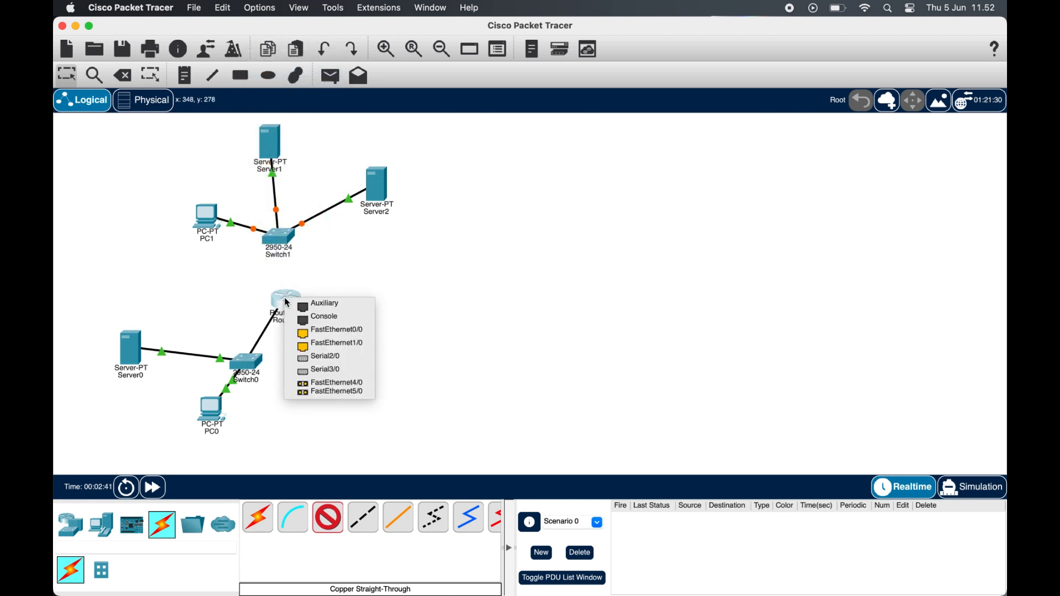
{"action": "left_click", "coordinate": [323, 332]}
- Connect Switch1 to Router0's FastEthernet1/0 with a copper straight-through cable
{"action": "left_click", "coordinate": [337, 526]}
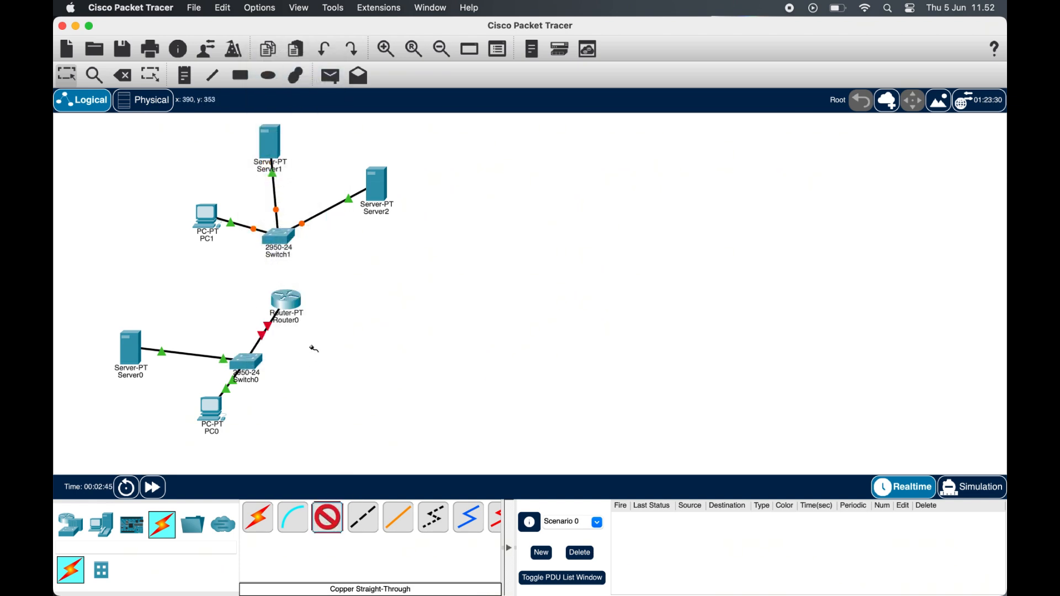
{"action": "left_click", "coordinate": [279, 237]}
{"action": "left_click", "coordinate": [301, 254]}
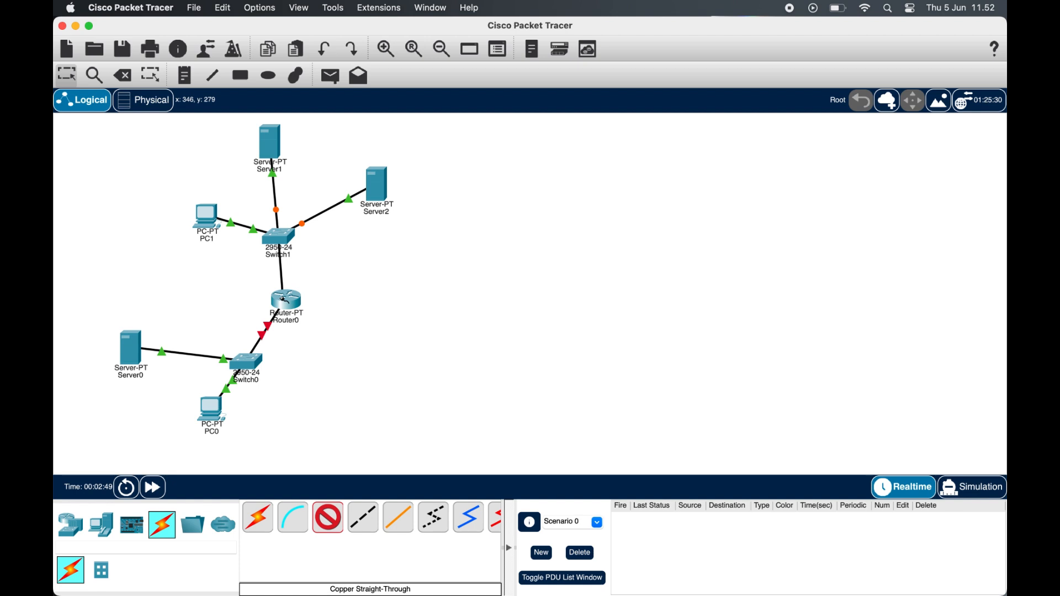
{"action": "left_click", "coordinate": [280, 298]}
{"action": "left_click", "coordinate": [350, 329]}
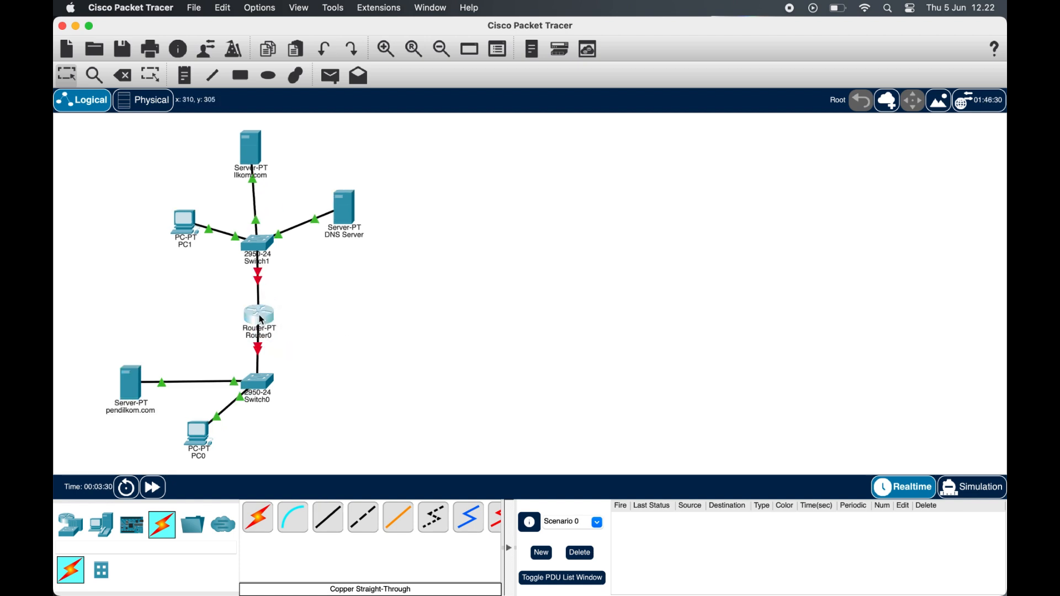
- Set Router0's FastEthernet0/0 IPv4 address to 192.168.1.100 with subnet mask 255.255.255.0
{"action": "left_click", "coordinate": [259, 316]}
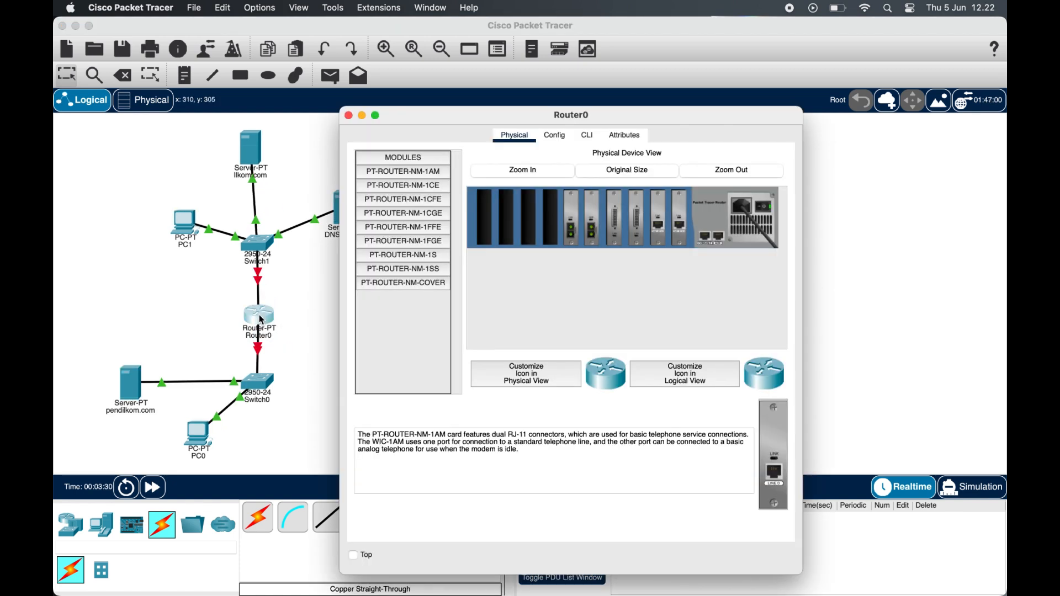
{"action": "left_click", "coordinate": [560, 139]}
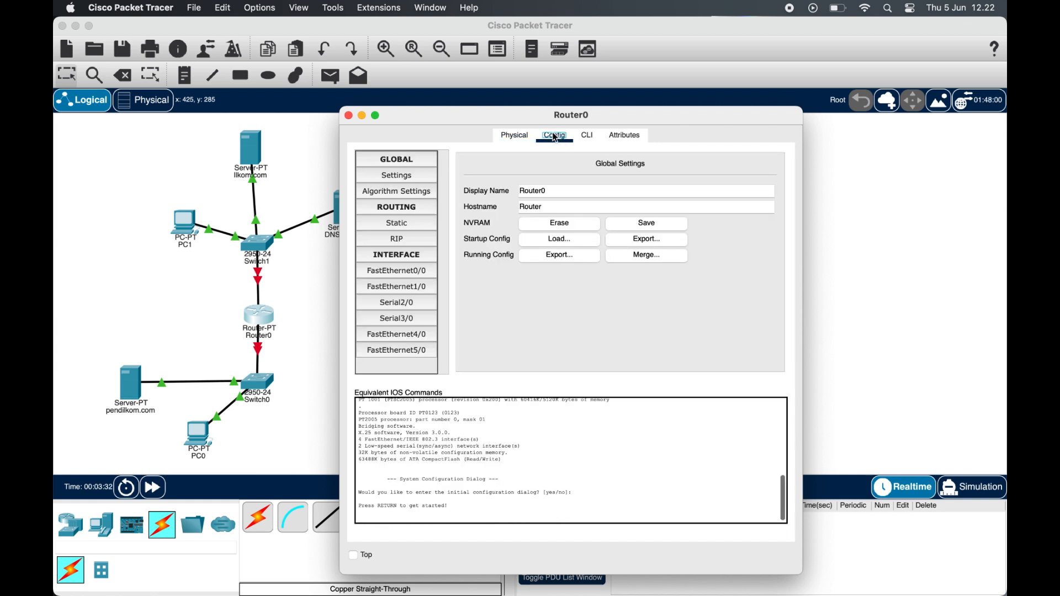
{"action": "left_click", "coordinate": [398, 271]}
{"action": "left_click", "coordinate": [645, 265]}
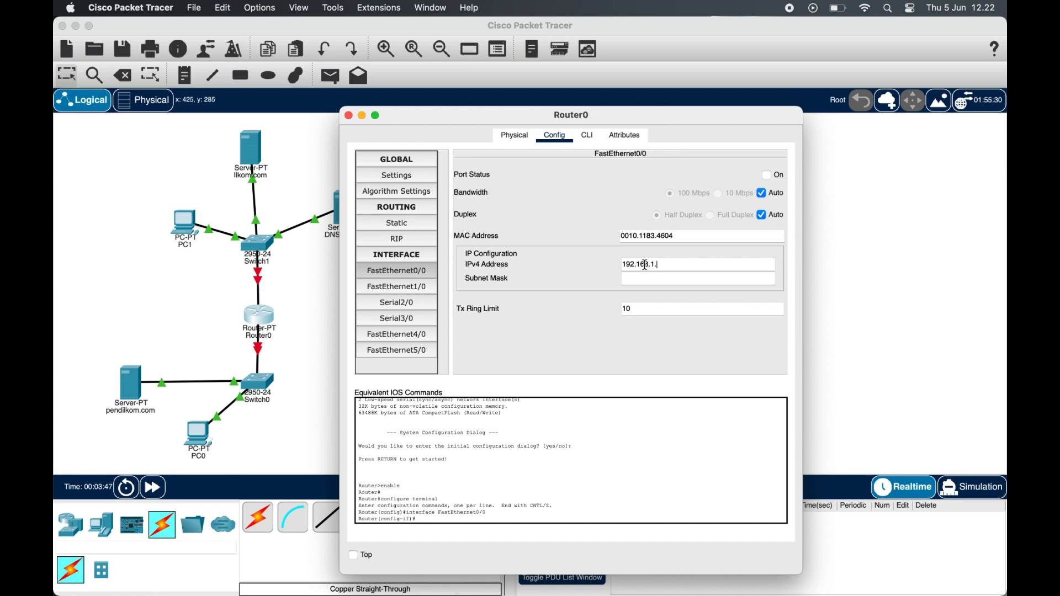
{"action": "left_click", "coordinate": [651, 280]}
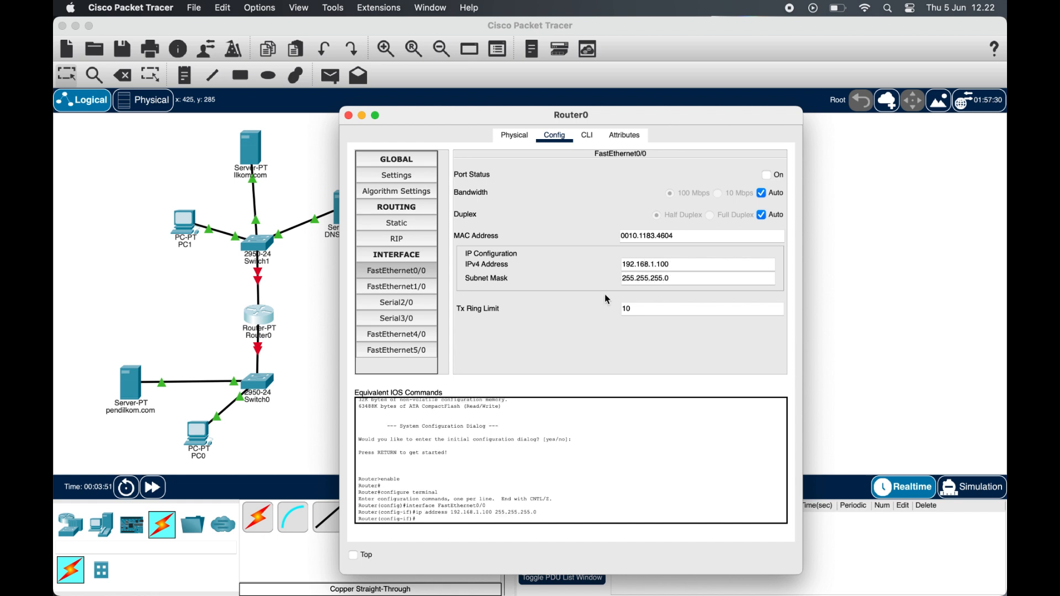
- Set Router0's FastEthernet1/0 IPv4 address to 10.0.0.1 with subnet mask 255.0.0.0 and turn the port on
{"action": "left_click", "coordinate": [407, 289]}
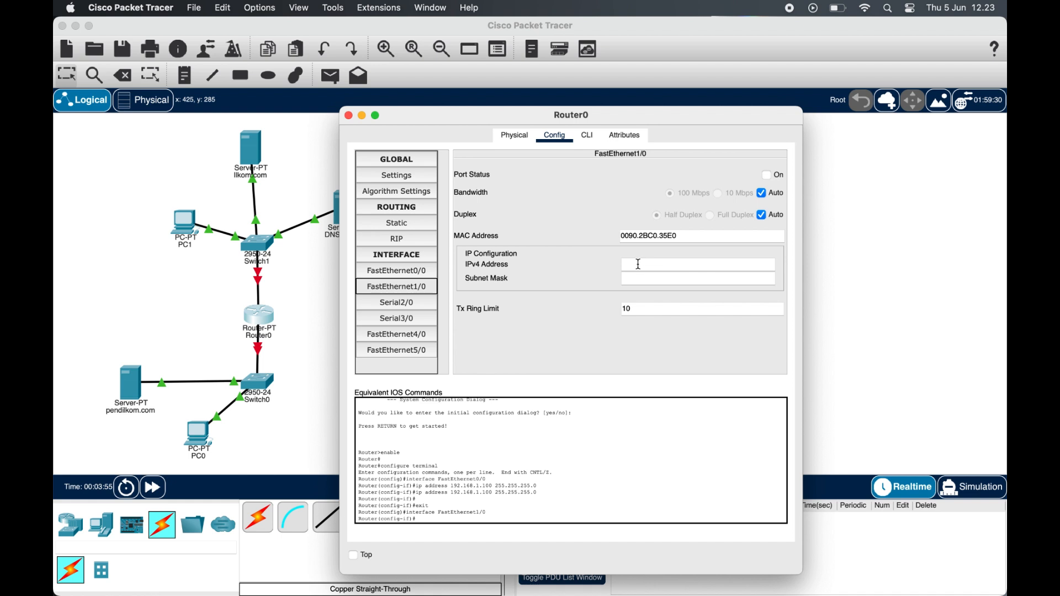
{"action": "left_click", "coordinate": [639, 265]}
{"action": "type", "text": "10.0.0.1"}
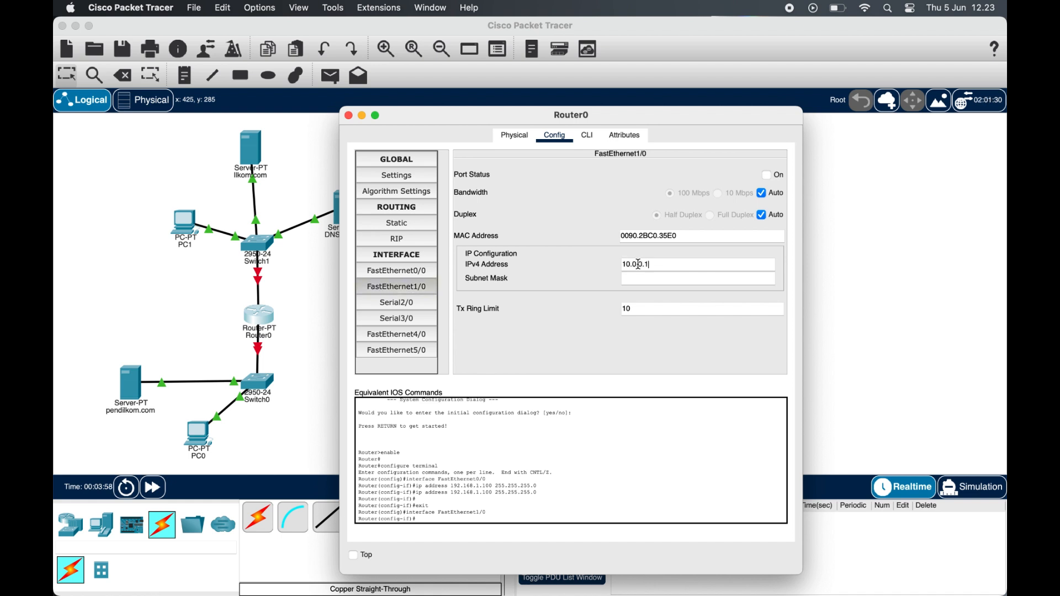
{"action": "left_click", "coordinate": [642, 281]}
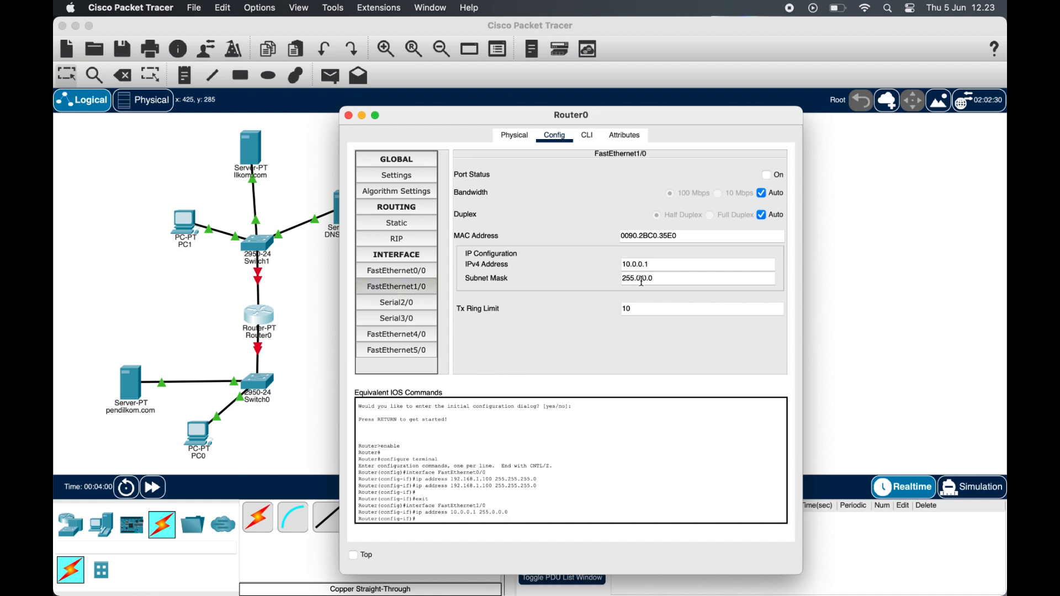
{"action": "left_click", "coordinate": [769, 176]}
- Turn on Router0's FastEthernet0/0 port
{"action": "left_click", "coordinate": [407, 271]}
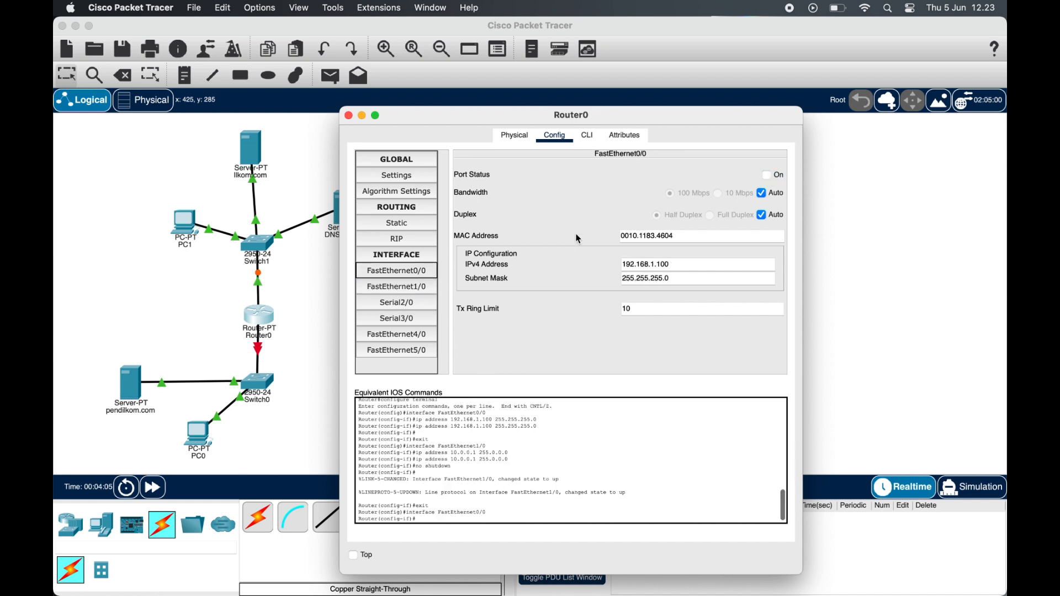
{"action": "left_click", "coordinate": [767, 175]}
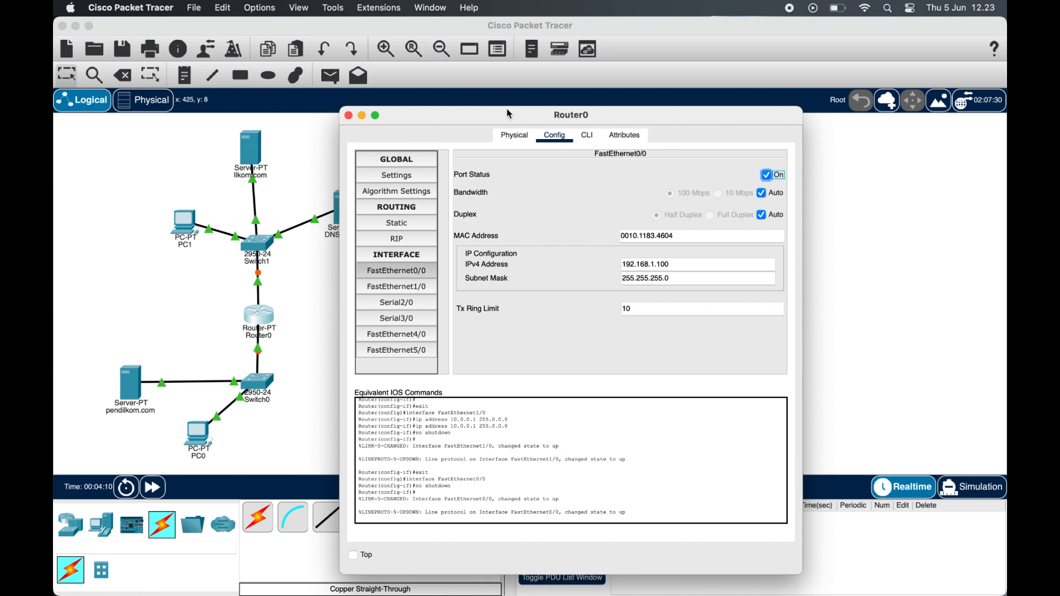
{"action": "left_click_drag", "start_coordinate": [509, 114], "coordinate": [550, 99]}
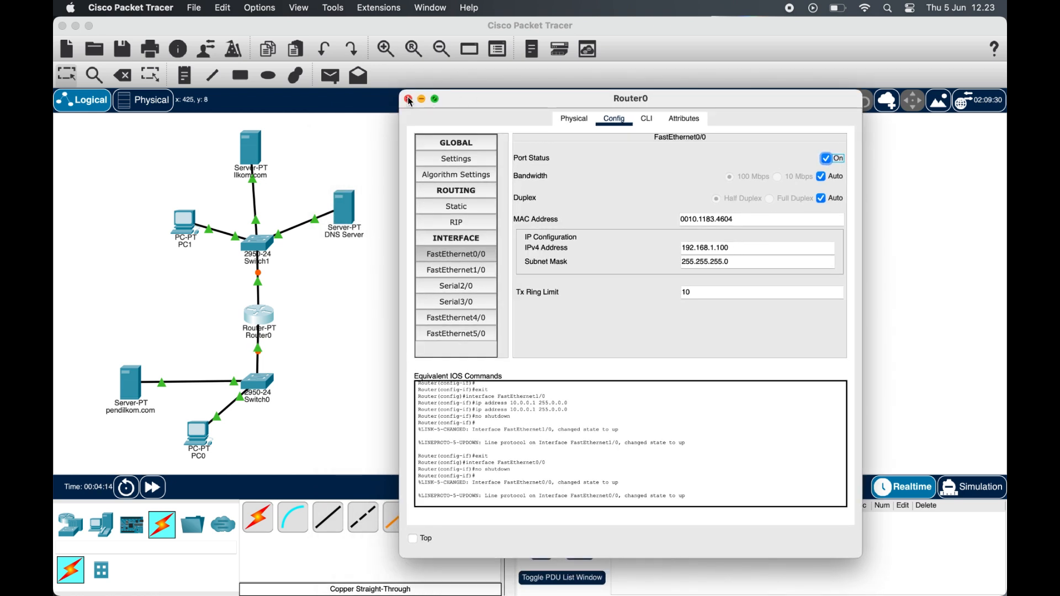
{"action": "scroll", "coordinate": [347, 288], "scroll_direction": "down", "scroll_amount": 2}
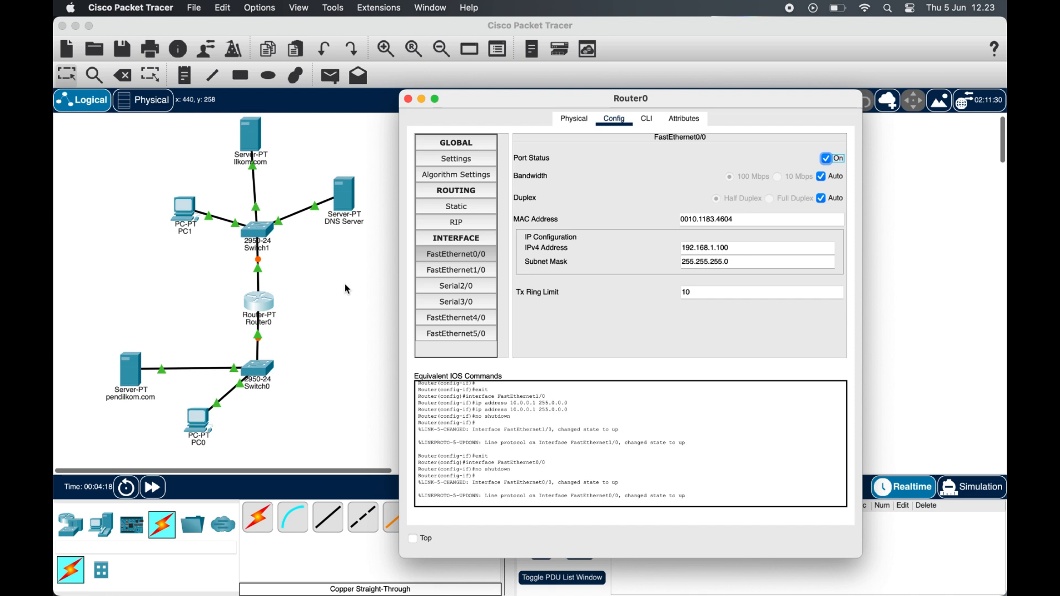
{"action": "left_click", "coordinate": [347, 288]}
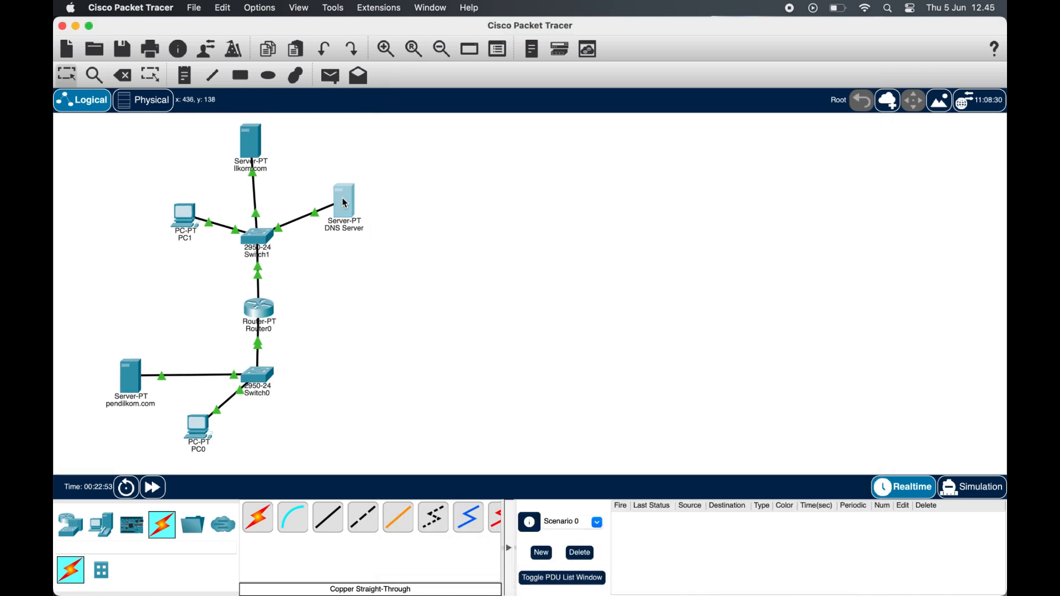
- Give the DNS Server's FastEthernet0 the IPv4 address 10.0.0.4 and set its default gateway to 10.0.0.1 and DNS server to 10.0.0.4
{"action": "left_click", "coordinate": [344, 201]}
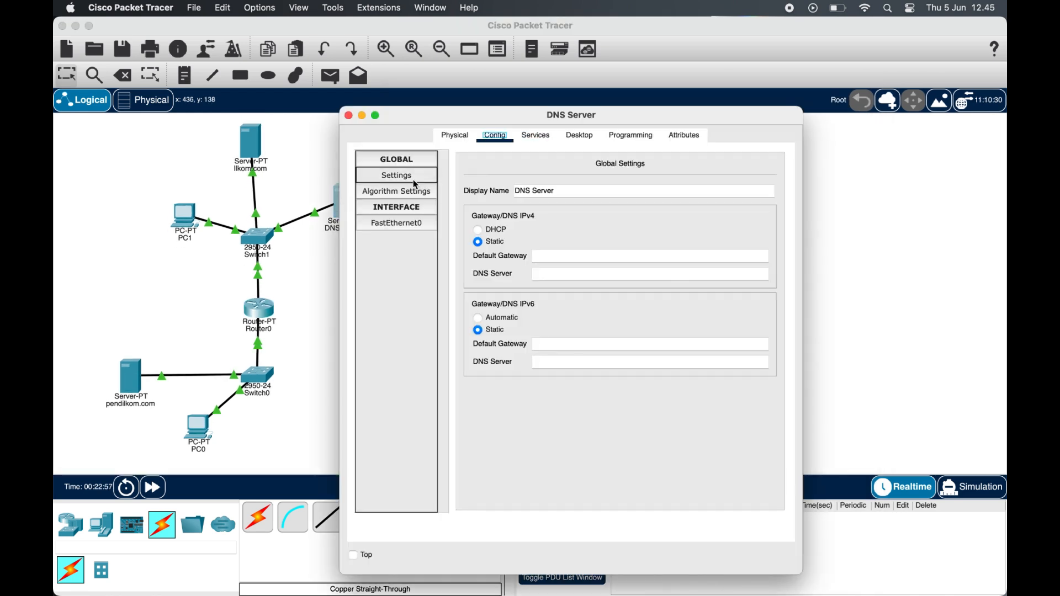
{"action": "left_click", "coordinate": [408, 224]}
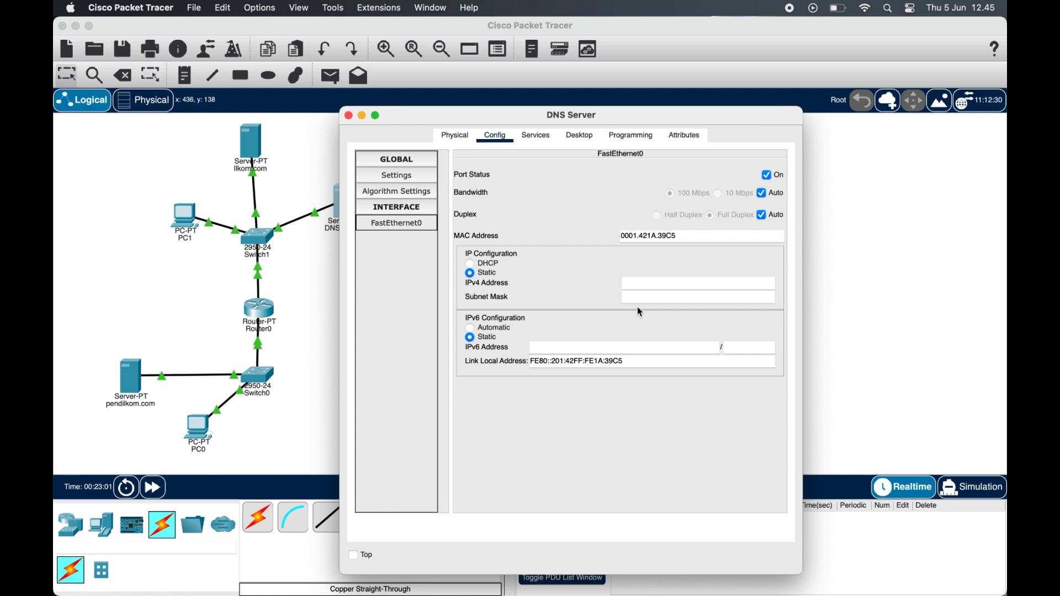
{"action": "left_click", "coordinate": [643, 286]}
{"action": "type", "text": "10.0.0.4"}
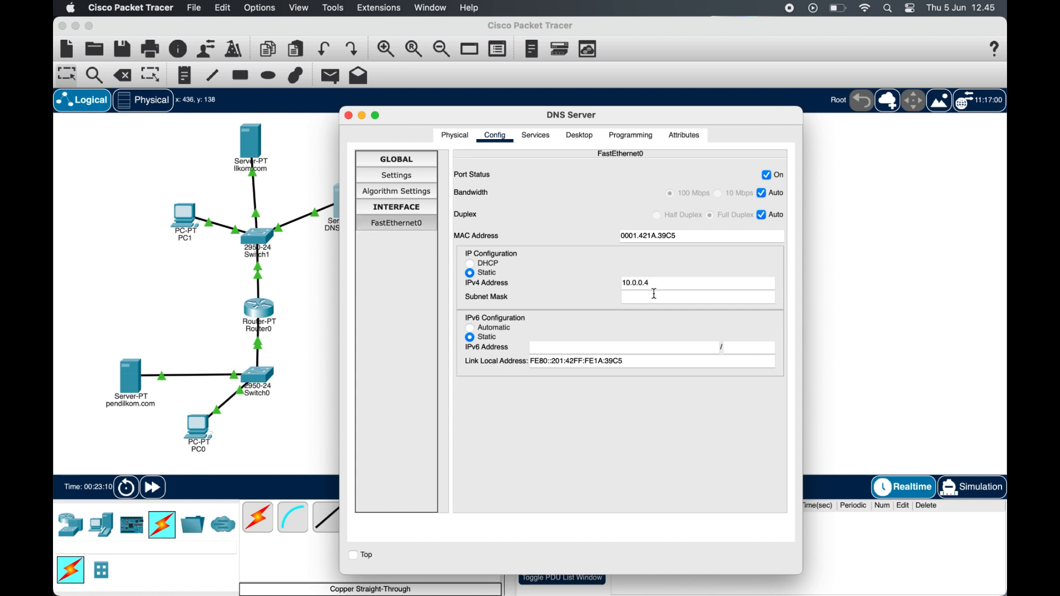
{"action": "left_click", "coordinate": [646, 301]}
{"action": "left_click", "coordinate": [397, 175]}
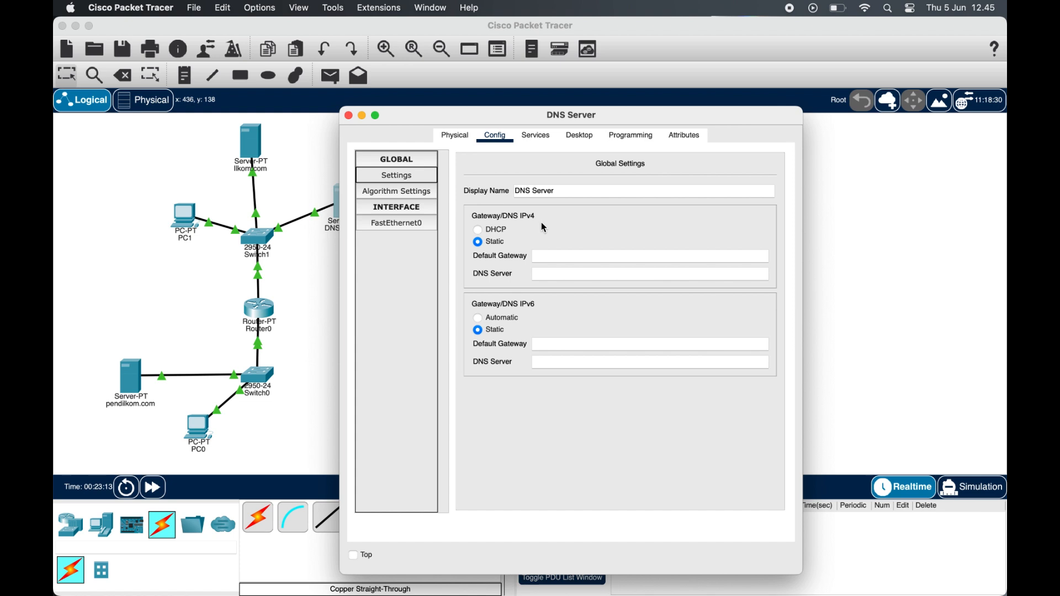
{"action": "left_click", "coordinate": [548, 258]}
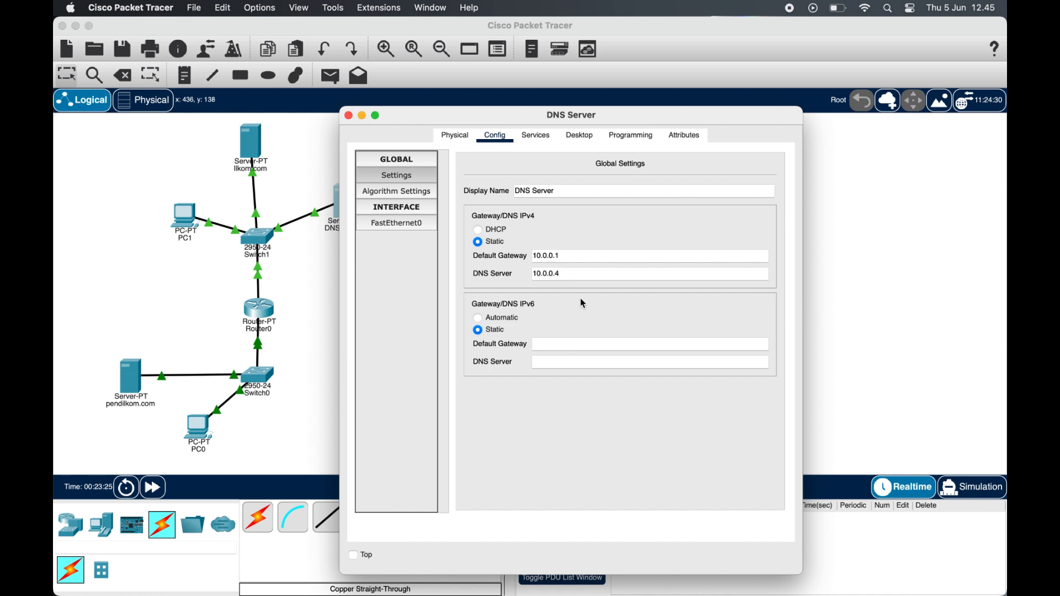
- Turn off the HTTP and HTTPS services on the DNS Server and close its settings
{"action": "left_click", "coordinate": [536, 136]}
{"action": "left_click", "coordinate": [538, 198]}
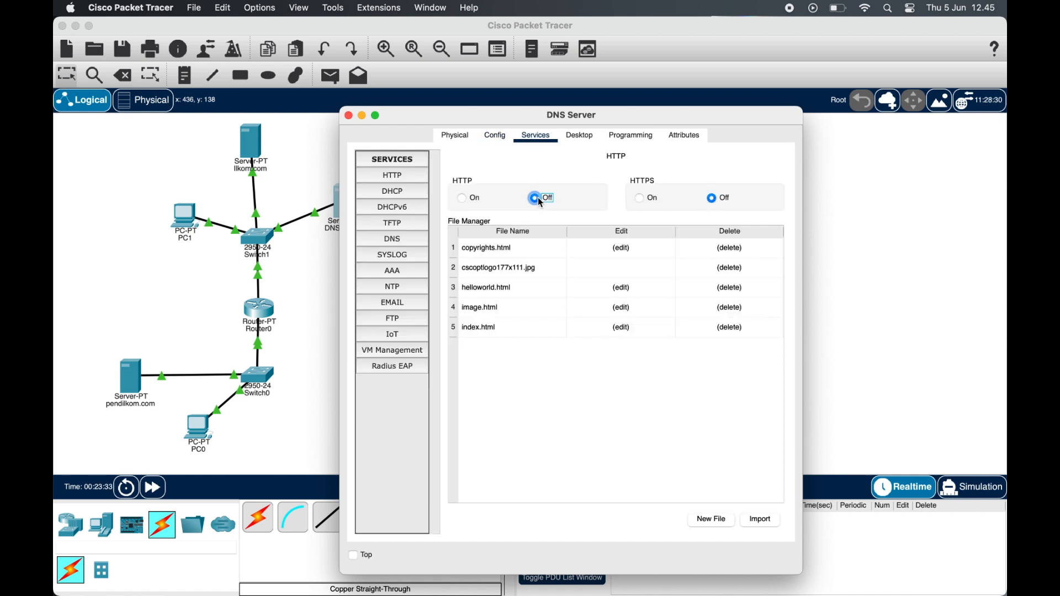
{"action": "left_click", "coordinate": [348, 116]}
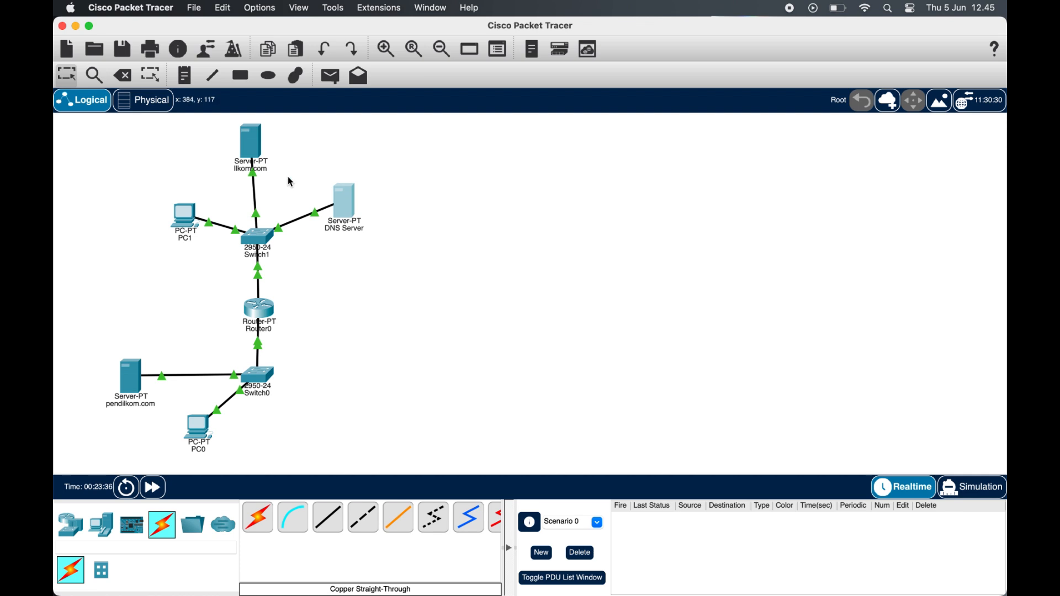
- Give the Ilkom.com server's FastEthernet0 the IPv4 address 10.0.0.3, set its default gateway to 10.0.0.1 and fill in its DNS server address
{"action": "left_click", "coordinate": [251, 142]}
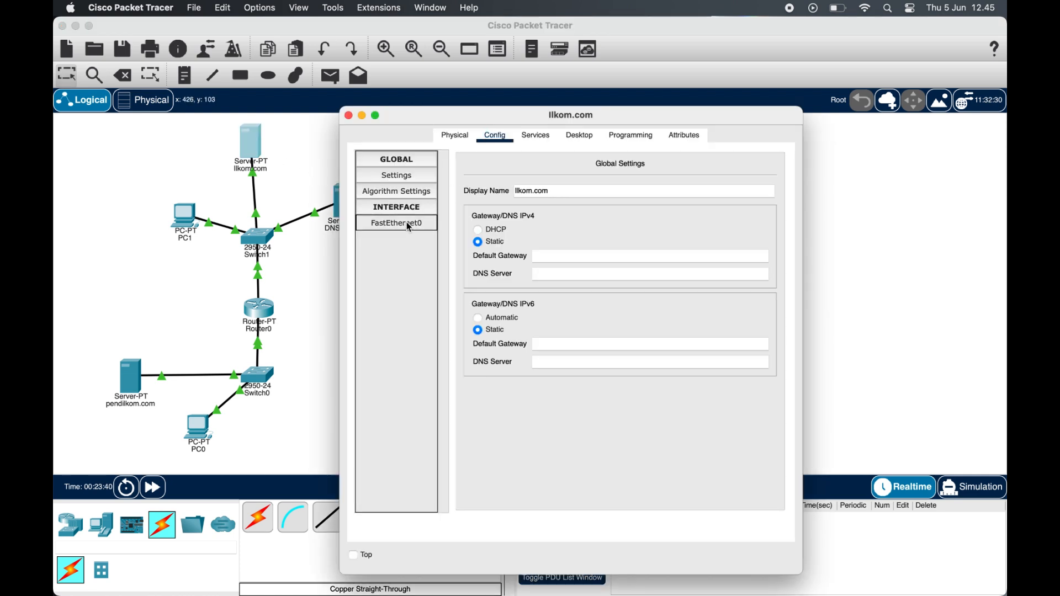
{"action": "left_click", "coordinate": [409, 224]}
{"action": "left_click", "coordinate": [638, 283]}
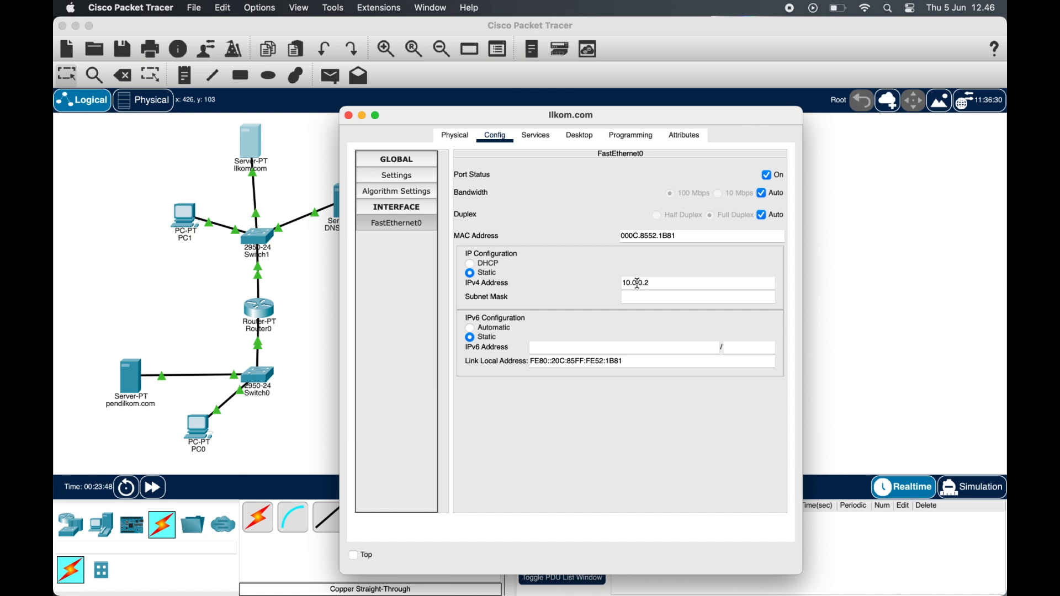
{"action": "key", "text": "BackSpace"}
{"action": "type", "text": "3"}
{"action": "left_click", "coordinate": [639, 297]}
{"action": "left_click", "coordinate": [536, 137]}
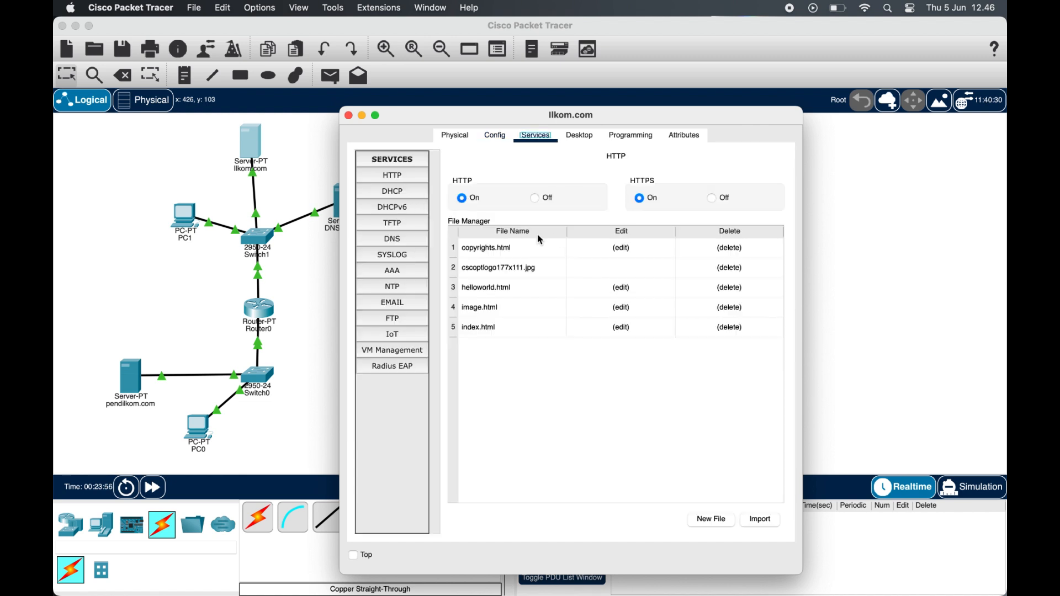
{"action": "left_click", "coordinate": [499, 138]}
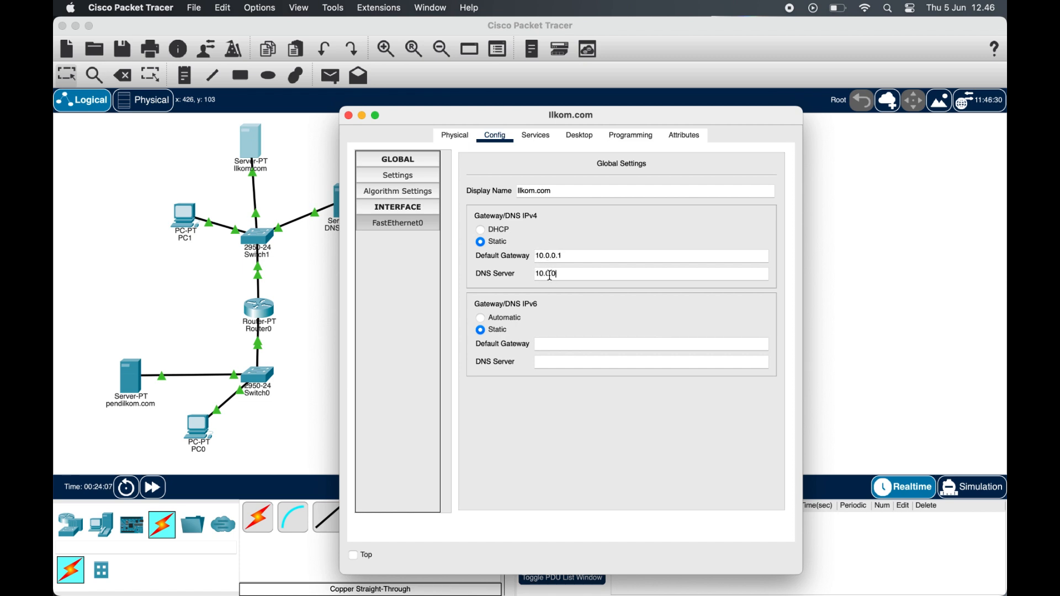
- Replace the text after the <hr> tag in Ilkom.com's index.html with "ILKOM.COM BERHASIL DIAKSES", save the page and close the server's settings
{"action": "left_click", "coordinate": [538, 138]}
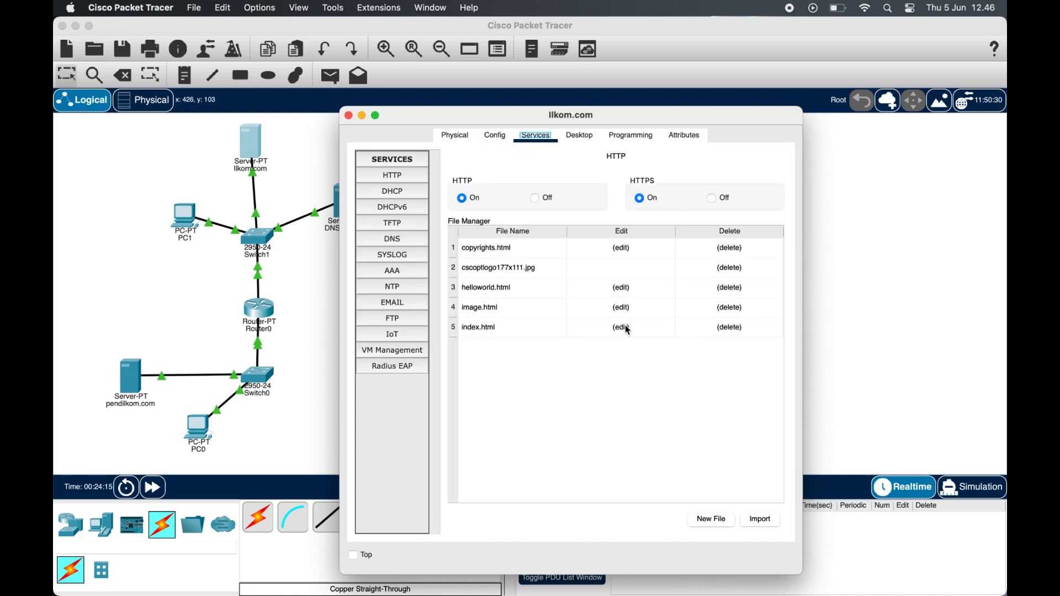
{"action": "left_click", "coordinate": [628, 331]}
{"action": "left_click_drag", "start_coordinate": [470, 195], "coordinate": [744, 197]}
{"action": "key", "text": "BackSpace"}
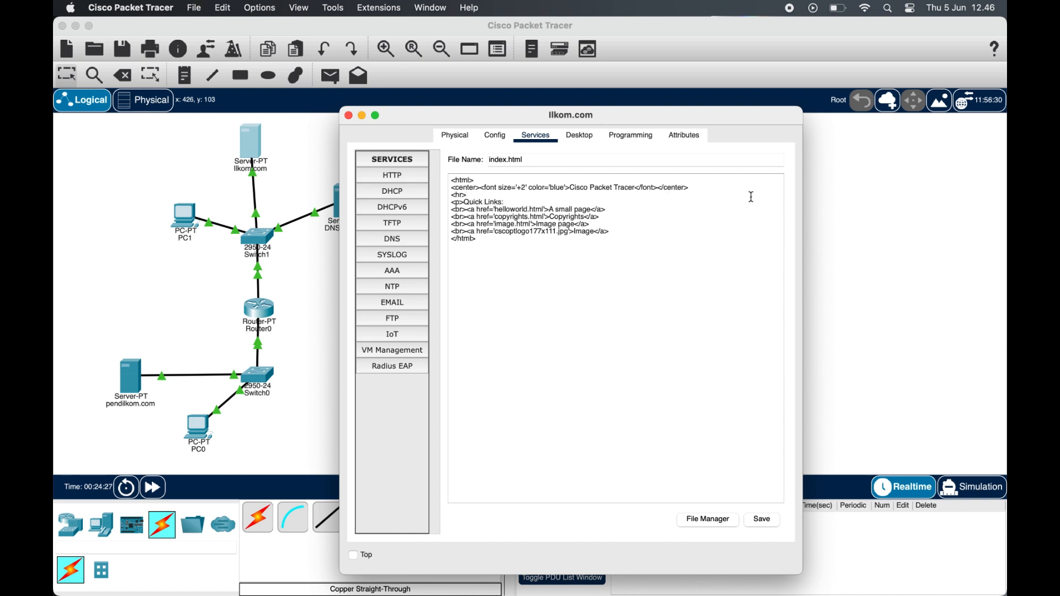
{"action": "type", "text": "ILKOM.COM "}
{"action": "type", "text": "BERHSDIL"}
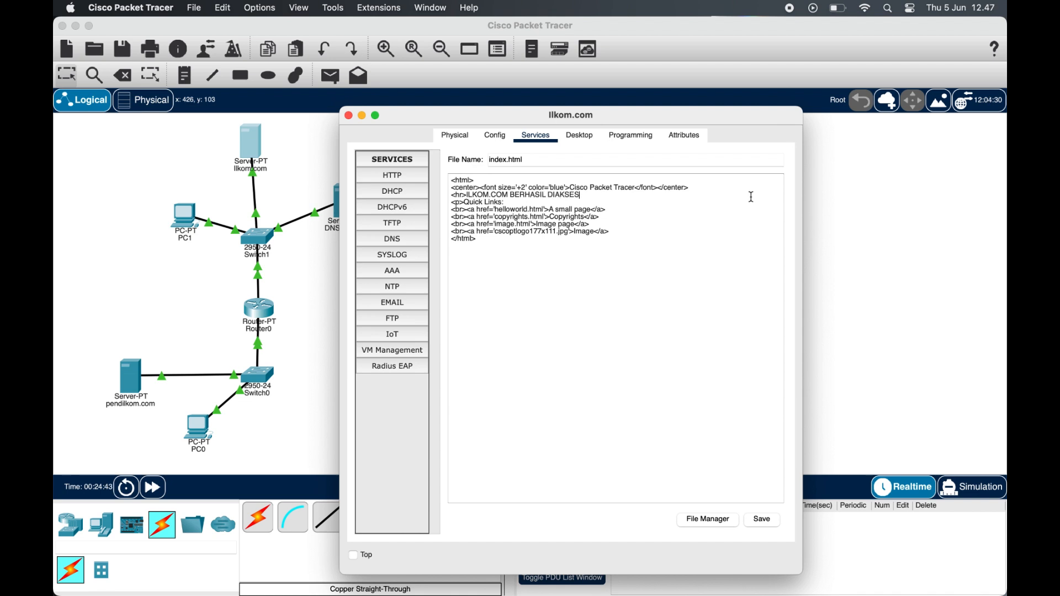
{"action": "left_click", "coordinate": [763, 519]}
{"action": "left_click", "coordinate": [513, 362]}
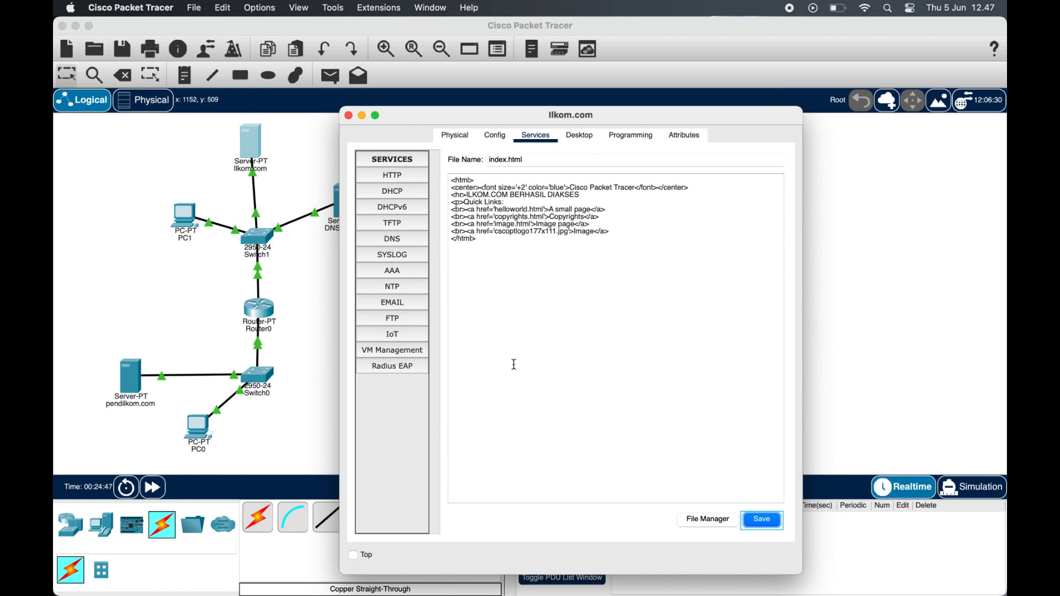
{"action": "left_click", "coordinate": [349, 115]}
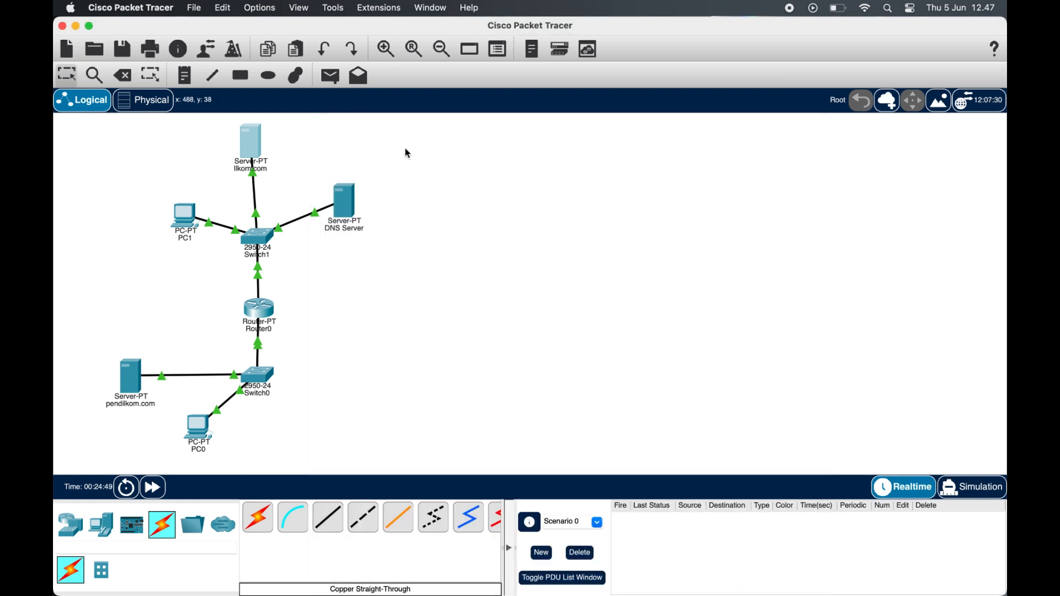
- Assign PC1's FastEthernet0 a static IPv4 address in the 10.0.0 range and fill in its subnet mask
{"action": "left_click", "coordinate": [188, 220]}
{"action": "left_click", "coordinate": [518, 136]}
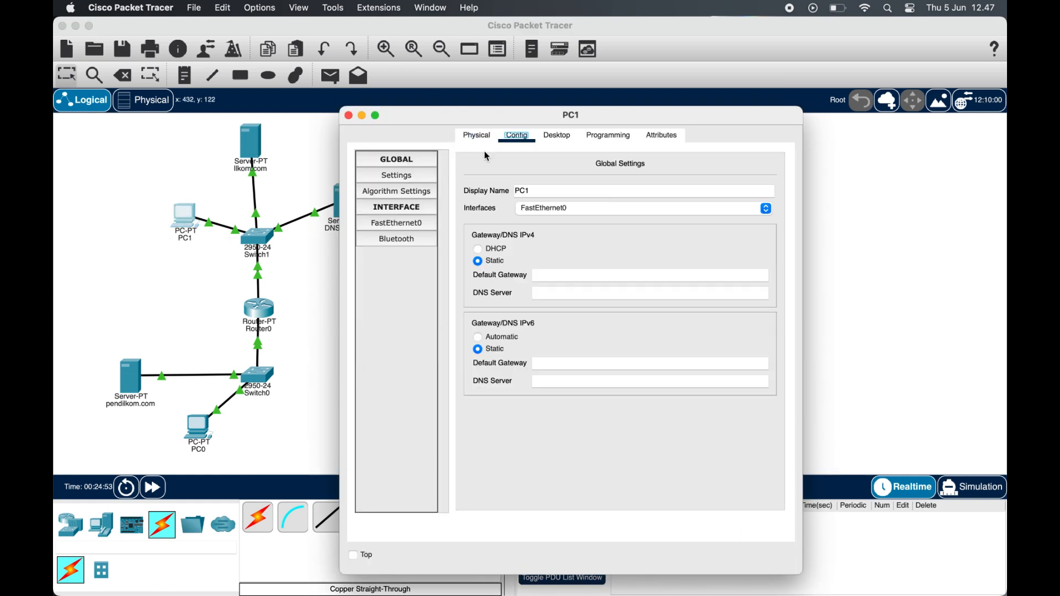
{"action": "left_click", "coordinate": [397, 224]}
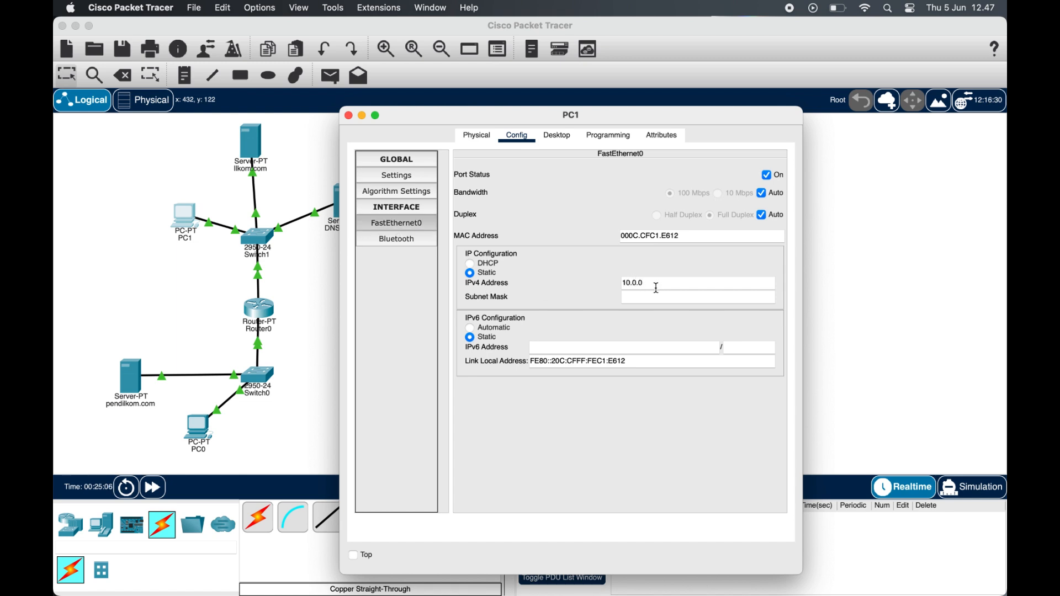
{"action": "left_click", "coordinate": [646, 298]}
- Set PC1's default gateway to 10.0.0.1 and its DNS server to 10.0.0.4, correcting any rejected entry, and close its settings
{"action": "left_click", "coordinate": [398, 175]}
{"action": "left_click", "coordinate": [562, 274]}
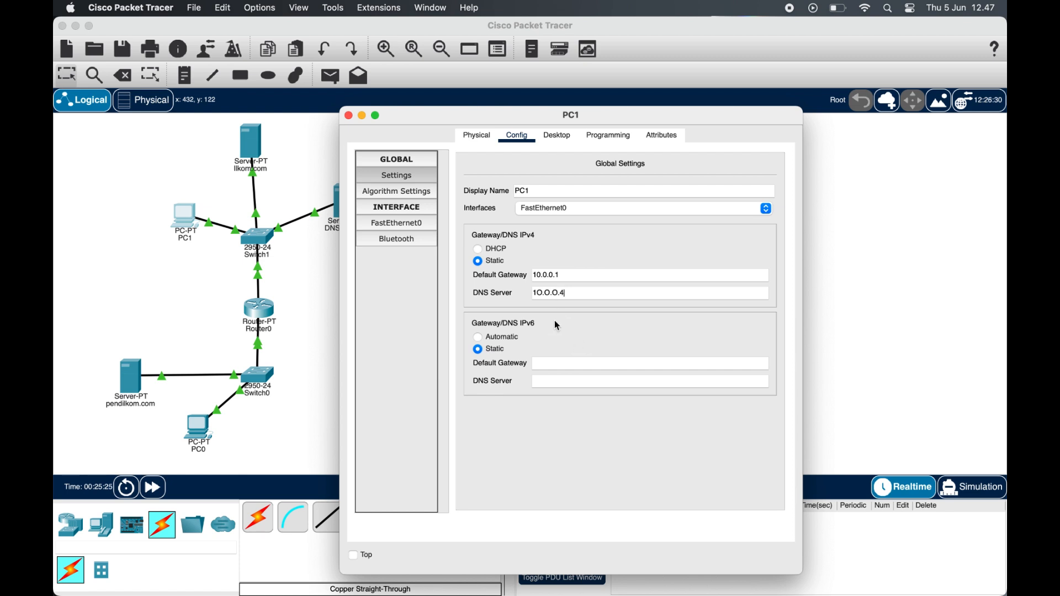
{"action": "left_click", "coordinate": [348, 116]}
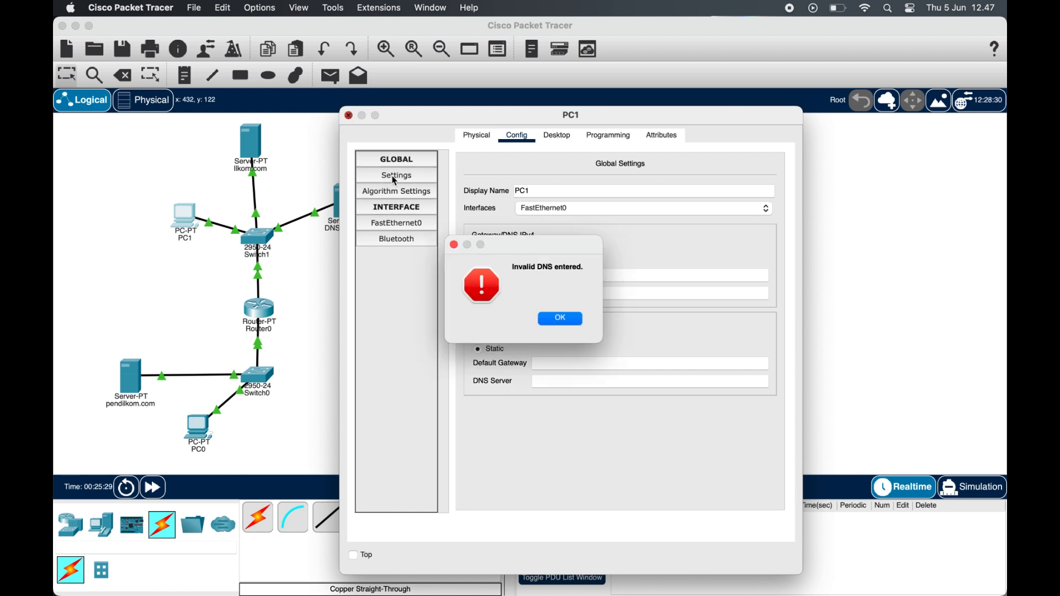
{"action": "left_click", "coordinate": [561, 319]}
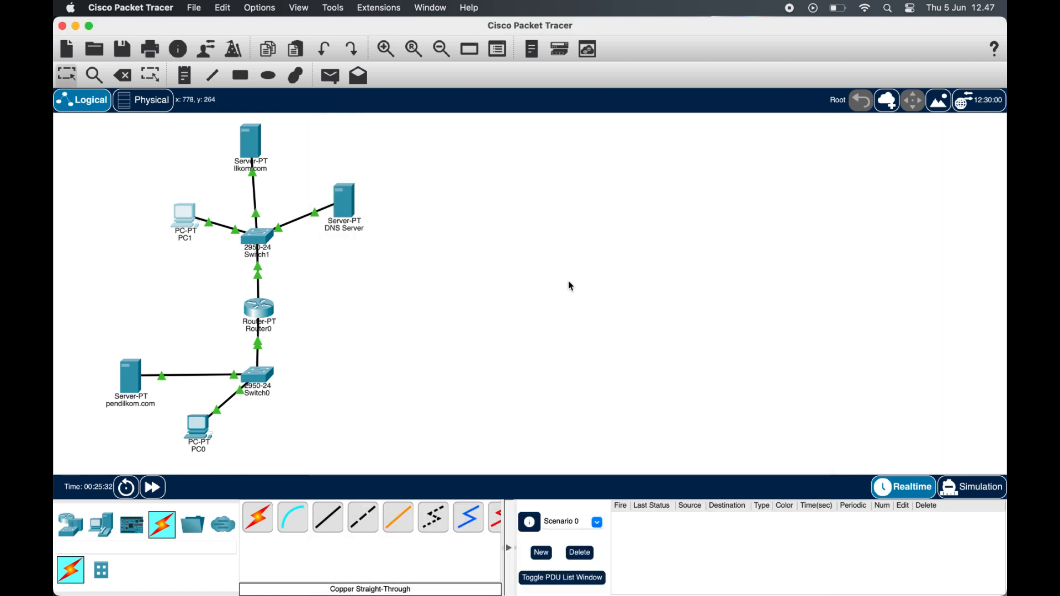
{"action": "left_click", "coordinate": [184, 218]}
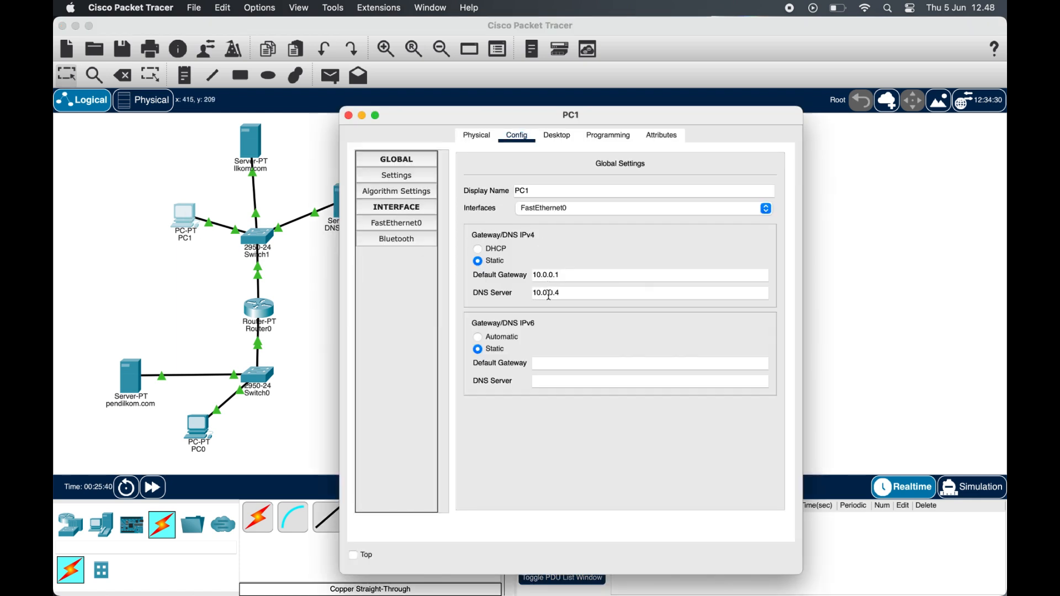
{"action": "left_click", "coordinate": [349, 116]}
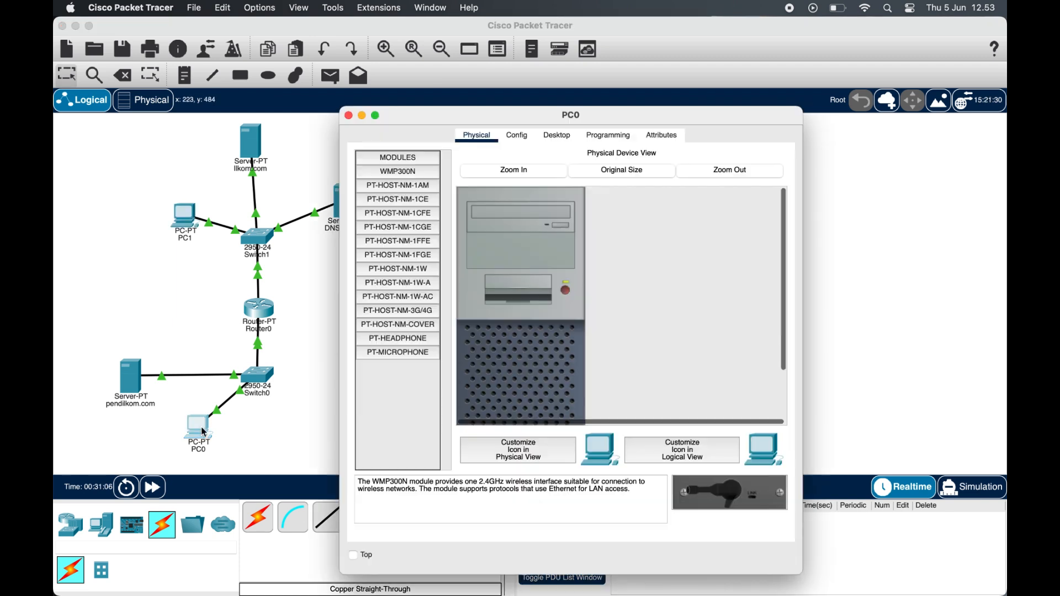
- Give PC0's FastEthernet0 the static IPv4 address 192.168.1.2 with subnet mask 255.255.255.0
{"action": "left_click", "coordinate": [517, 136]}
{"action": "left_click", "coordinate": [402, 224]}
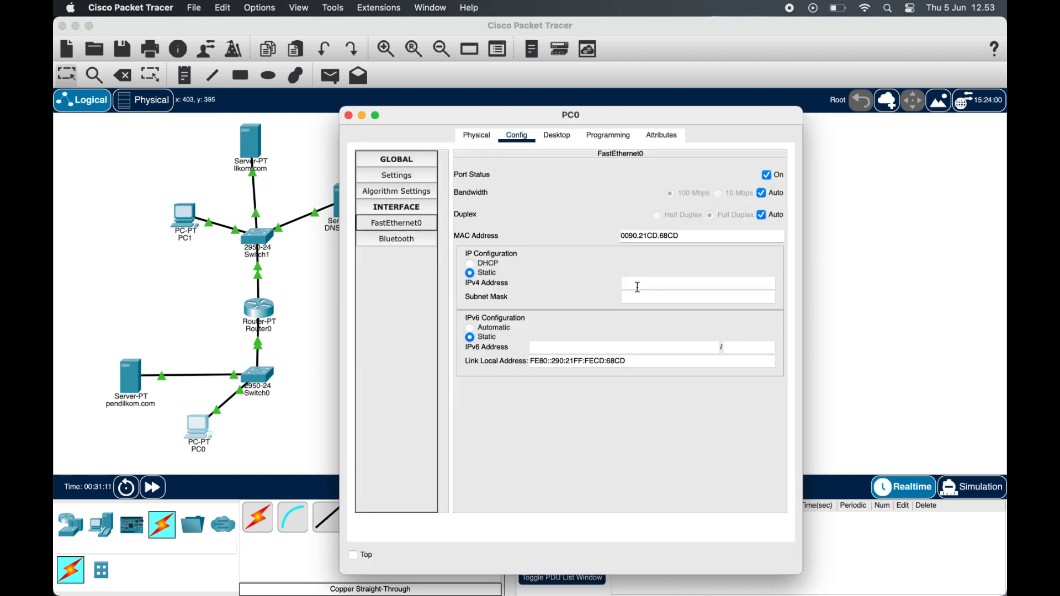
{"action": "left_click", "coordinate": [638, 284]}
{"action": "type", "text": "192"}
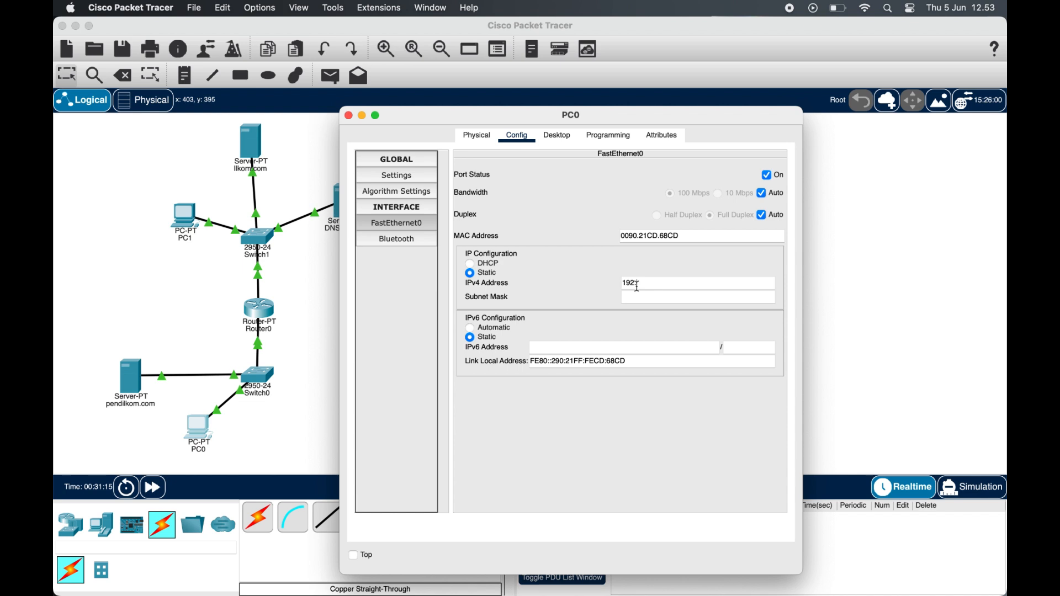
{"action": "type", "text": ".168.1.2"}
{"action": "left_click", "coordinate": [646, 297]}
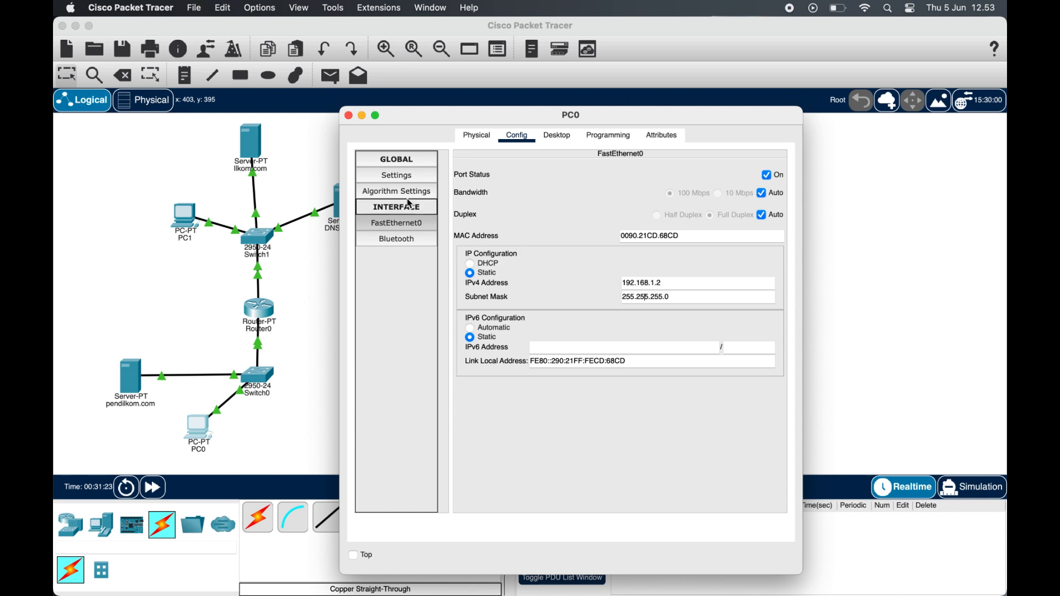
- Set PC0's default gateway to 192.168.1.100 and its DNS server to 10.0.0.4, and close its settings
{"action": "left_click", "coordinate": [397, 176]}
{"action": "left_click", "coordinate": [543, 276]}
{"action": "type", "text": "1"}
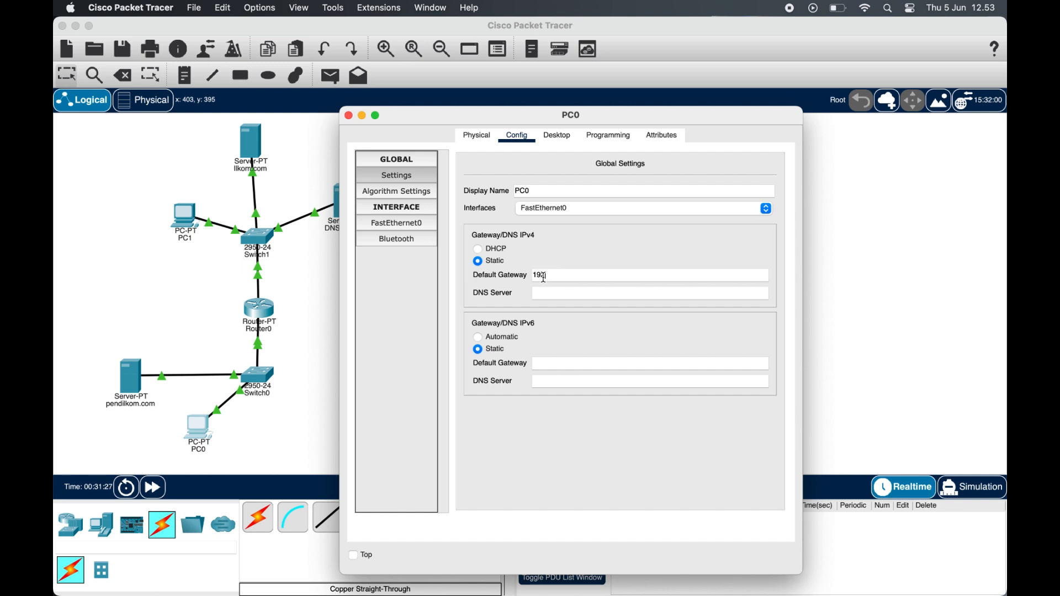
{"action": "type", "text": "92.168.1.100"}
{"action": "left_click", "coordinate": [549, 291]}
{"action": "type", "text": "10.0.0.4"}
{"action": "left_click", "coordinate": [349, 116]}
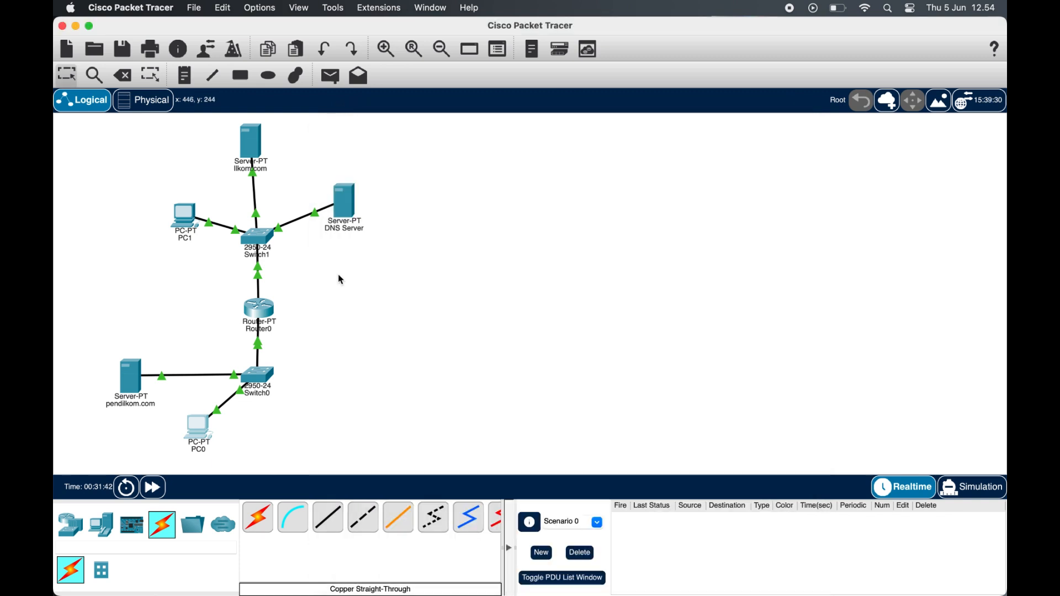
- Give the pendilkom.com server's FastEthernet0 the static IPv4 address 192.168.1.3 and fill in its subnet mask
{"action": "left_click", "coordinate": [137, 386]}
{"action": "left_click", "coordinate": [495, 135]}
{"action": "left_click", "coordinate": [397, 223]}
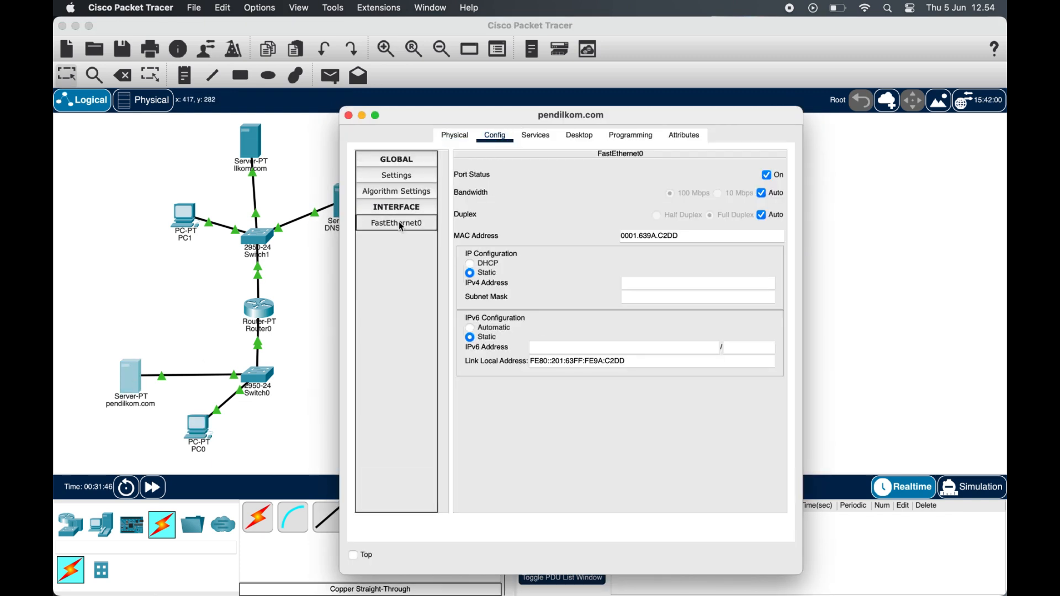
{"action": "left_click", "coordinate": [638, 283]}
{"action": "type", "text": "192"}
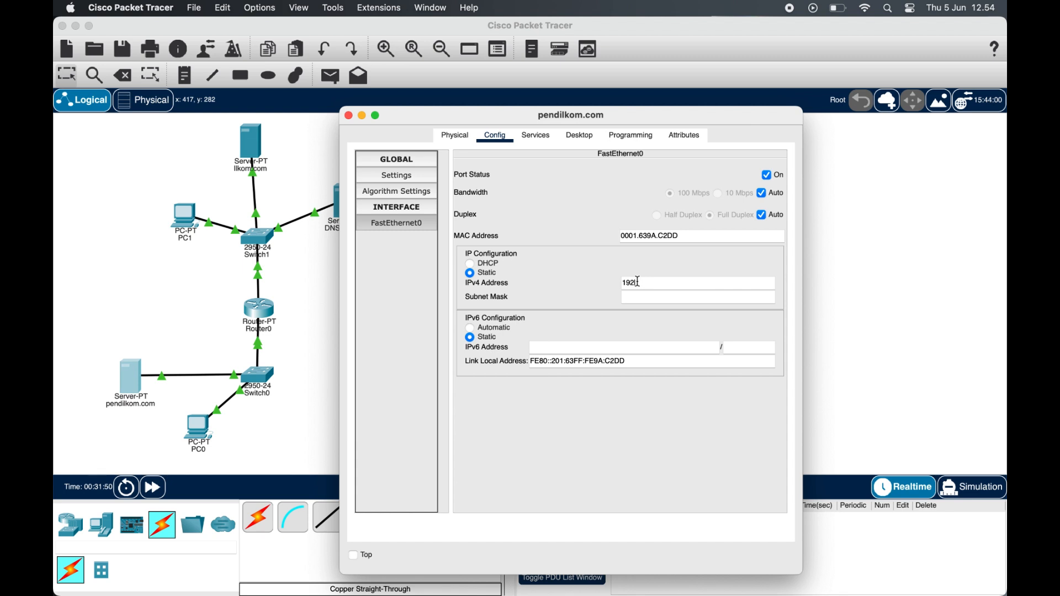
{"action": "type", "text": ".168.1.3"}
{"action": "left_click", "coordinate": [647, 297]}
- Set the pendilkom.com server's default gateway to 192.168.1.100 and fill in its DNS server address
{"action": "left_click", "coordinate": [400, 181]}
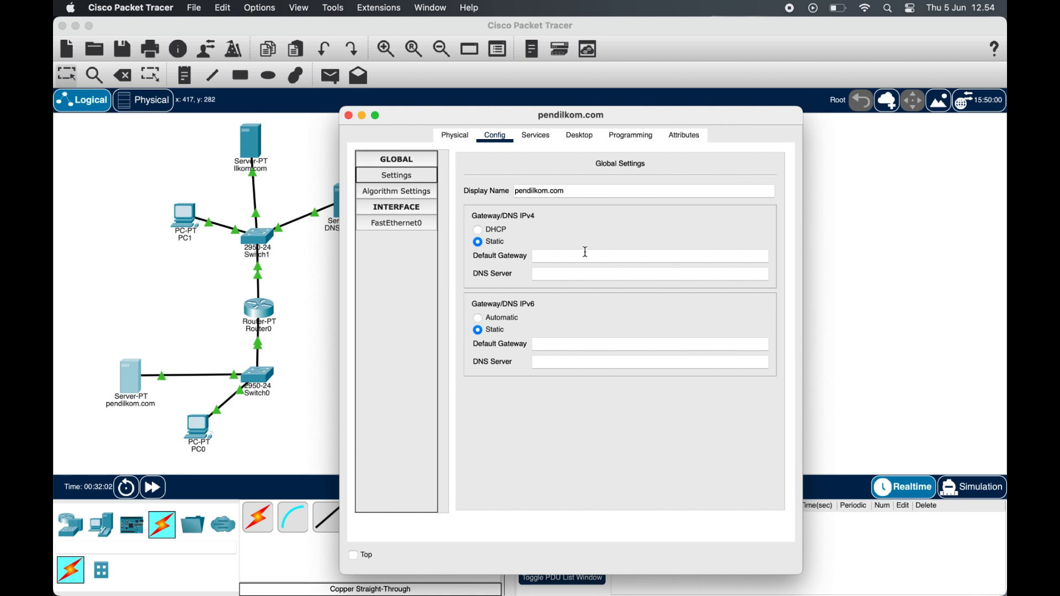
{"action": "left_click", "coordinate": [556, 256]}
{"action": "type", "text": "192.1"}
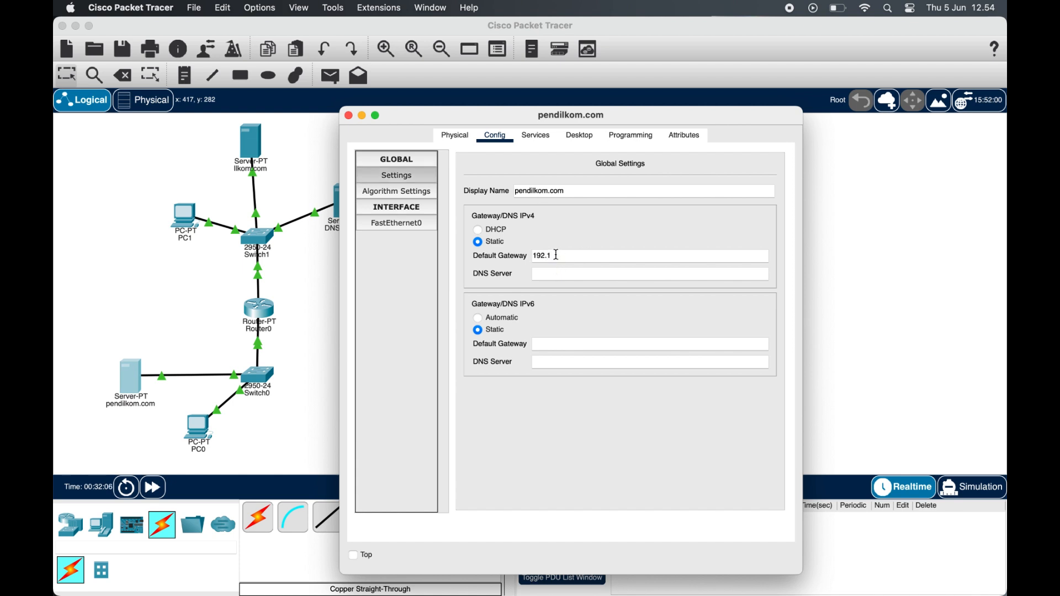
{"action": "type", "text": "68.1.100"}
{"action": "left_click", "coordinate": [551, 271]}
{"action": "type", "text": "10.0.5"}
- Replace the text after the <hr> tag in pendilkom.com's index.html with "PENDILKOM.COM BERHASIL DIAKSES", save the page and close the server's settings
{"action": "left_click", "coordinate": [536, 135]}
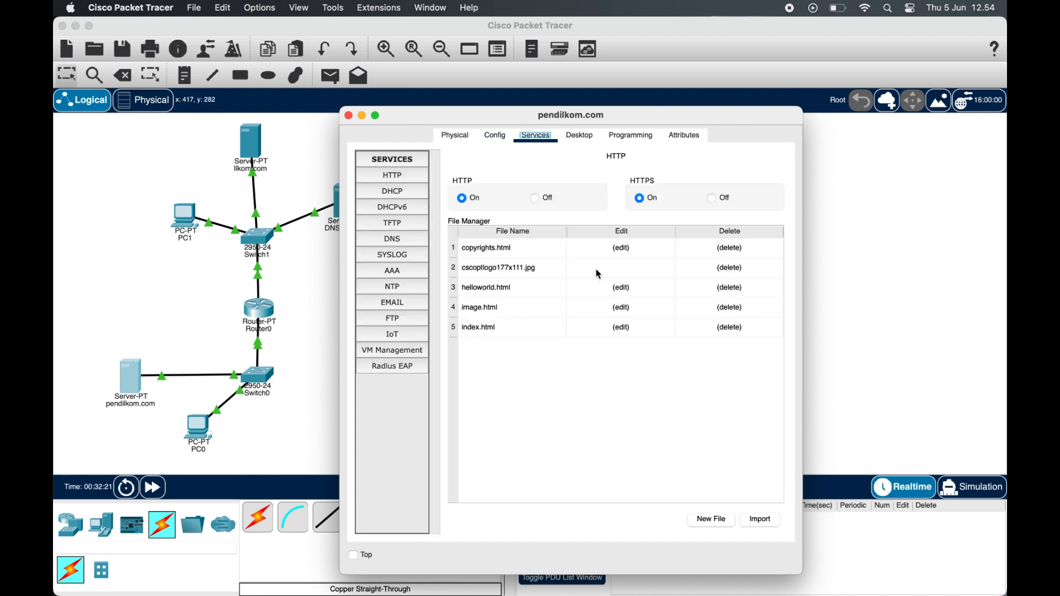
{"action": "left_click", "coordinate": [622, 328]}
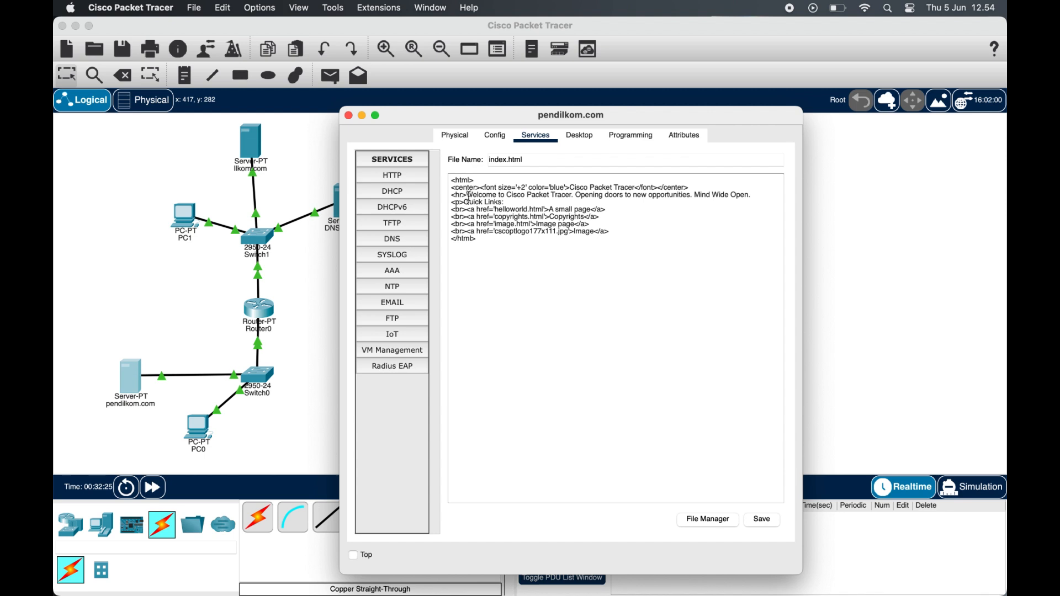
{"action": "left_click_drag", "start_coordinate": [467, 196], "coordinate": [700, 198]}
{"action": "key", "text": "BackSpace"}
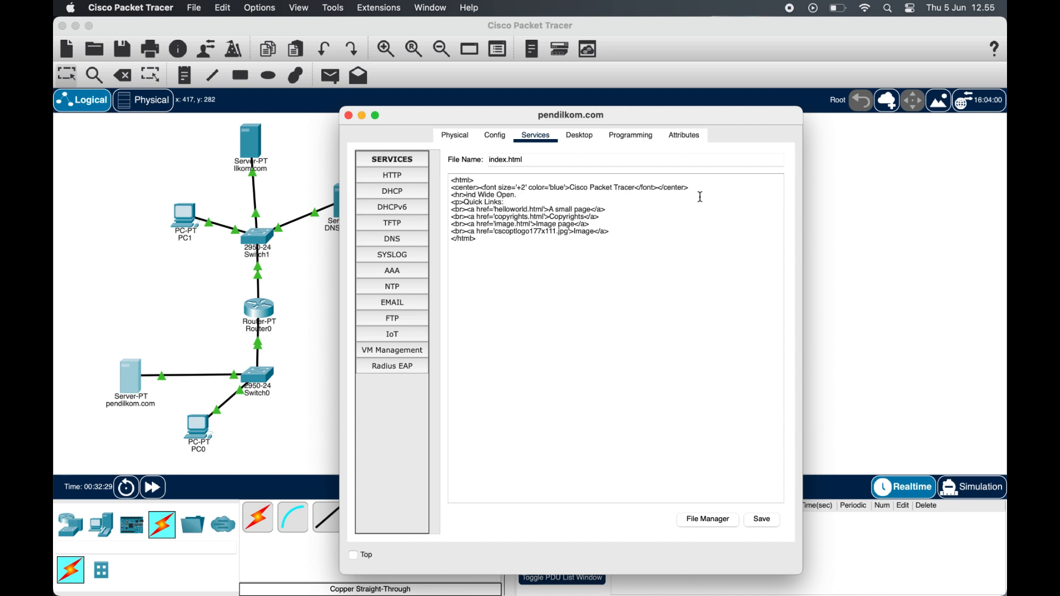
{"action": "left_click", "coordinate": [526, 198]}
{"action": "key", "text": "BackSpace"}
{"action": "key", "text": "BackSpace"}
{"action": "key", "text": "BackSpace"}
{"action": "key", "text": "BackSpace"}
{"action": "key", "text": "BackSpace"}
{"action": "key", "text": "BackSpace"}
{"action": "key", "text": "BackSpace"}
{"action": "key", "text": "BackSpace"}
{"action": "key", "text": "BackSpace"}
{"action": "key", "text": "BackSpace"}
{"action": "key", "text": "BackSpace"}
{"action": "key", "text": "BackSpace"}
{"action": "key", "text": "BackSpace"}
{"action": "key", "text": "BackSpace"}
{"action": "type", "text": "PENDILKOM.COM BERHASIL DIA"}
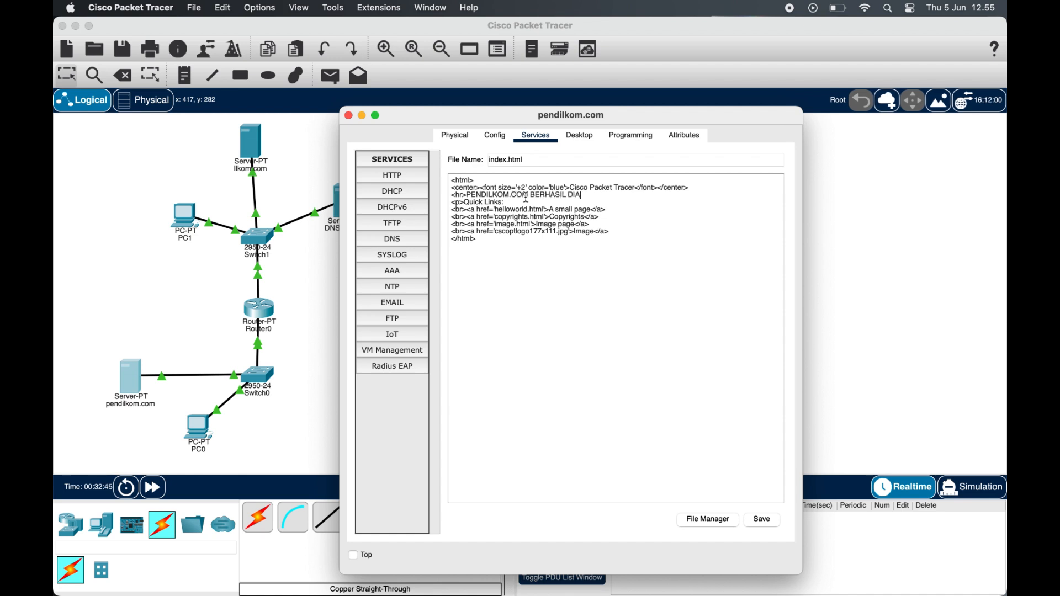
{"action": "type", "text": "KSES"}
{"action": "left_click", "coordinate": [763, 520]}
{"action": "left_click", "coordinate": [509, 360]}
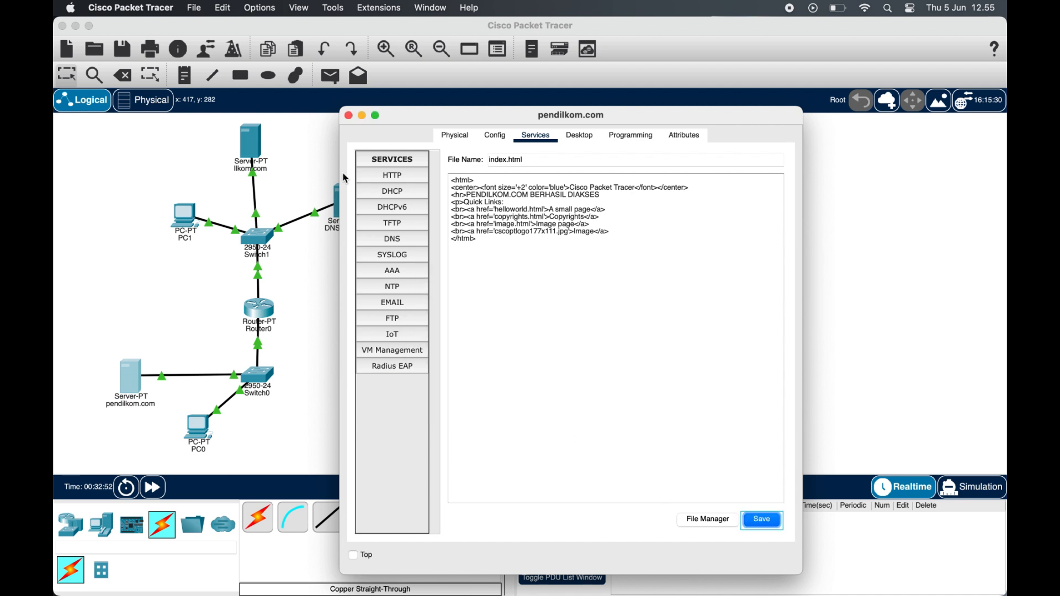
{"action": "left_click", "coordinate": [349, 117]}
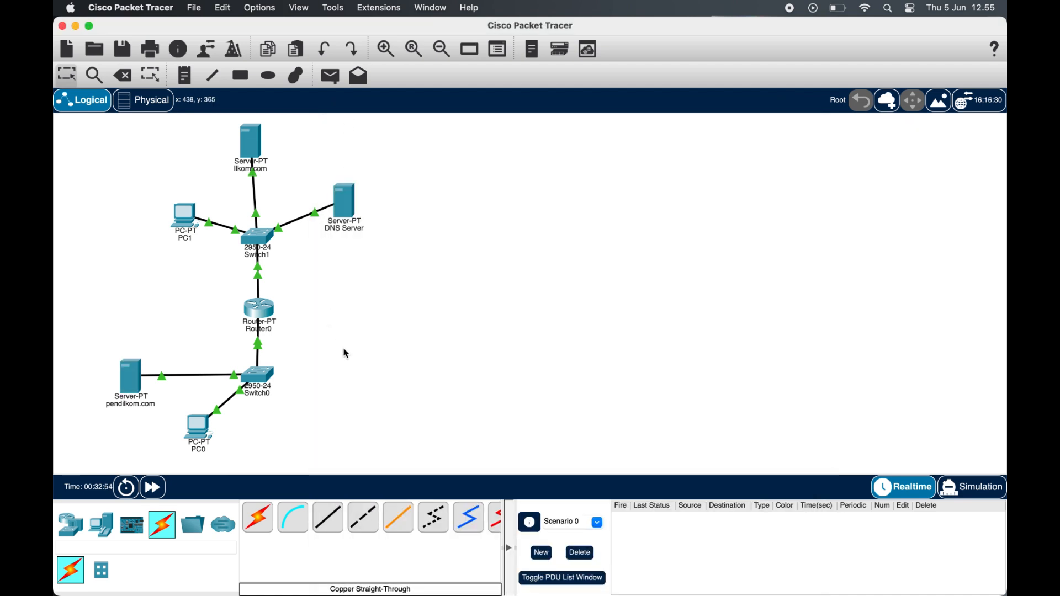
- Add an A record on the DNS Server that maps ilkom.com to 10.0.0.3
{"action": "left_click", "coordinate": [349, 209]}
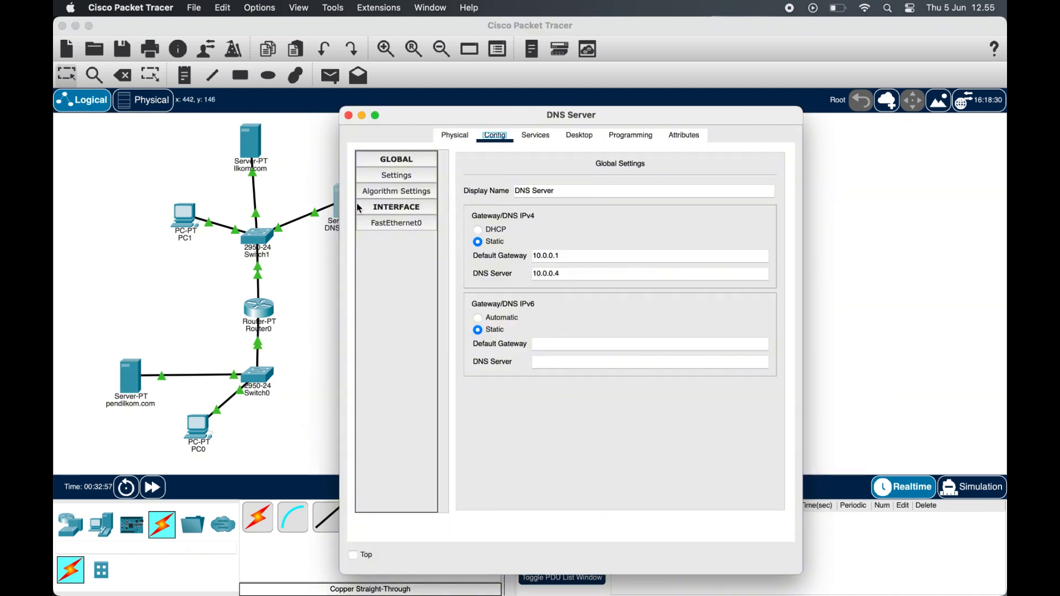
{"action": "left_click", "coordinate": [538, 138]}
{"action": "left_click", "coordinate": [393, 238]}
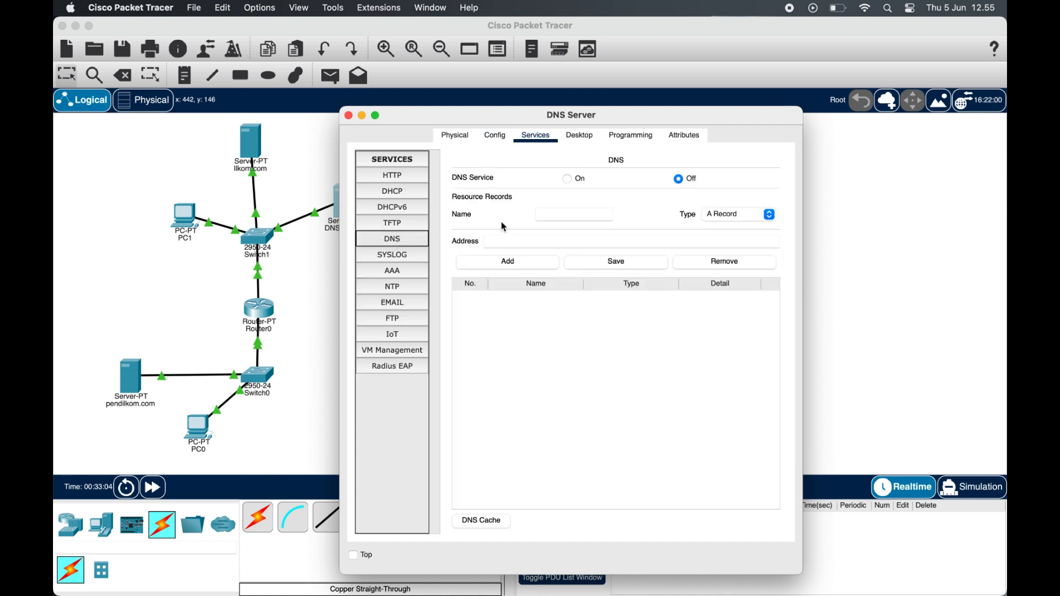
{"action": "left_click", "coordinate": [551, 214]}
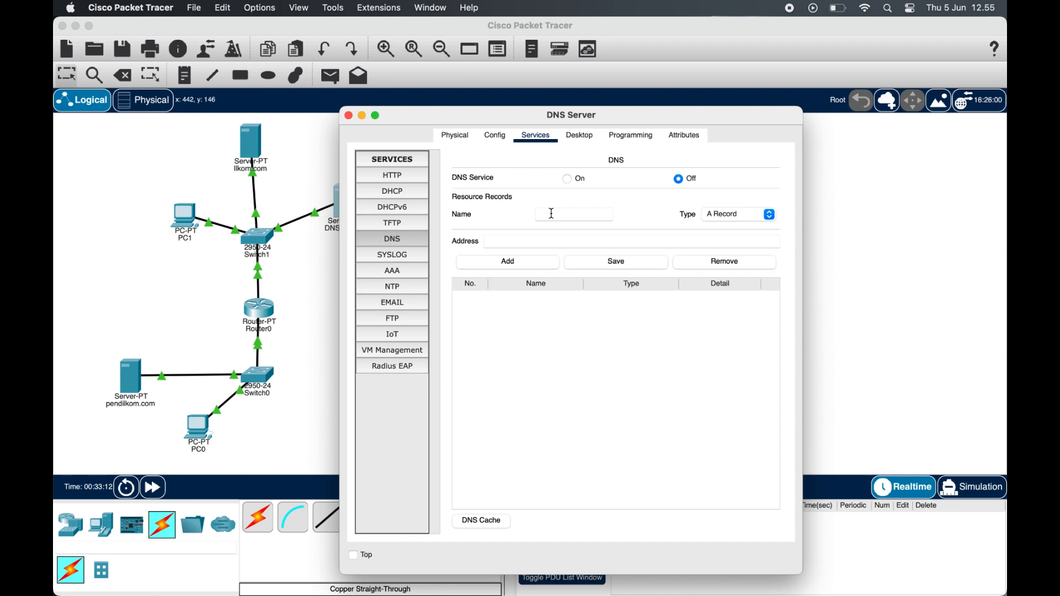
{"action": "type", "text": "ILKOM"}
{"action": "key", "text": "BackSpace"}
{"action": "key", "text": "BackSpace"}
{"action": "key", "text": "BackSpace"}
{"action": "key", "text": "BackSpace"}
{"action": "key", "text": "BackSpace"}
{"action": "type", "text": "ilkom."}
{"action": "key", "text": "BackSpace"}
{"action": "key", "text": "BackSpace"}
{"action": "key", "text": "BackSpace"}
{"action": "key", "text": "BackSpace"}
{"action": "key", "text": "BackSpace"}
{"action": "type", "text": "Ilkom.com"}
{"action": "left_click", "coordinate": [506, 239]}
{"action": "type", "text": "10.0.0."}
{"action": "left_click", "coordinate": [512, 263]}
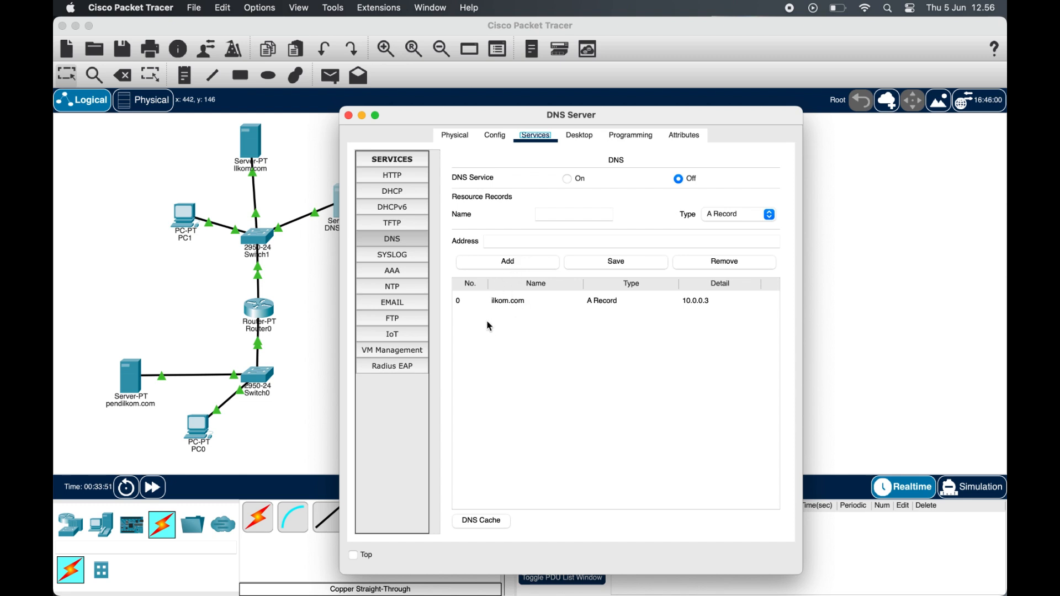
- Add a second DNS A record that maps pendilkom.com to 192.168.1.3 and close the DNS Server's settings
{"action": "left_click", "coordinate": [556, 213]}
{"action": "type", "text": "pendilkom.com"}
{"action": "left_click", "coordinate": [529, 238]}
{"action": "type", "text": "192.168.1.3"}
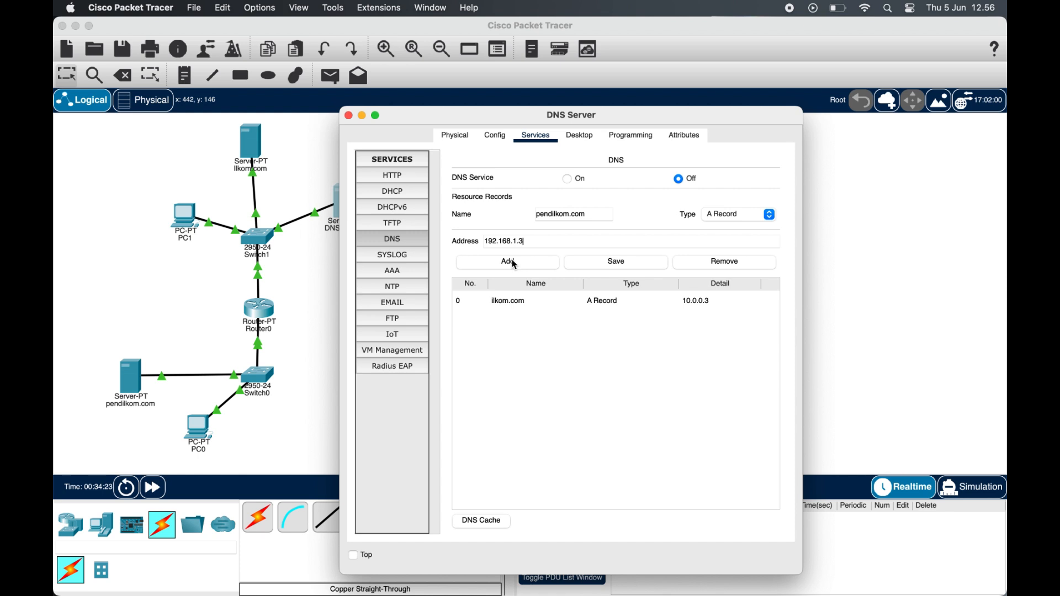
{"action": "left_click", "coordinate": [515, 265]}
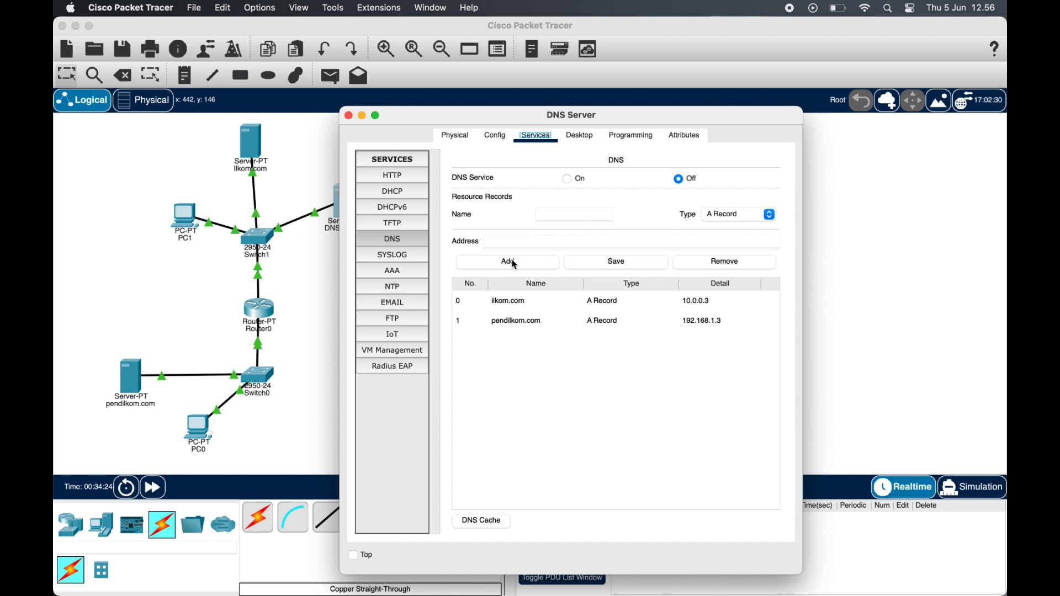
{"action": "left_click", "coordinate": [349, 115]}
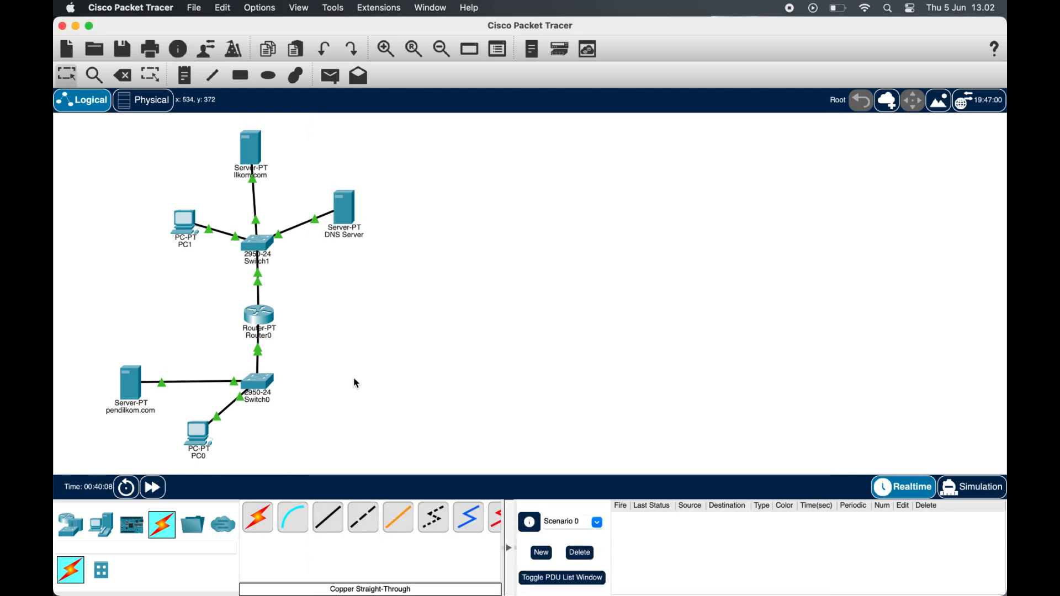
- Ping 10.0.0.2 from PC0's Command Prompt to test the connection across the router, and close PC0's window
{"action": "left_click", "coordinate": [199, 433]}
{"action": "left_click", "coordinate": [559, 138]}
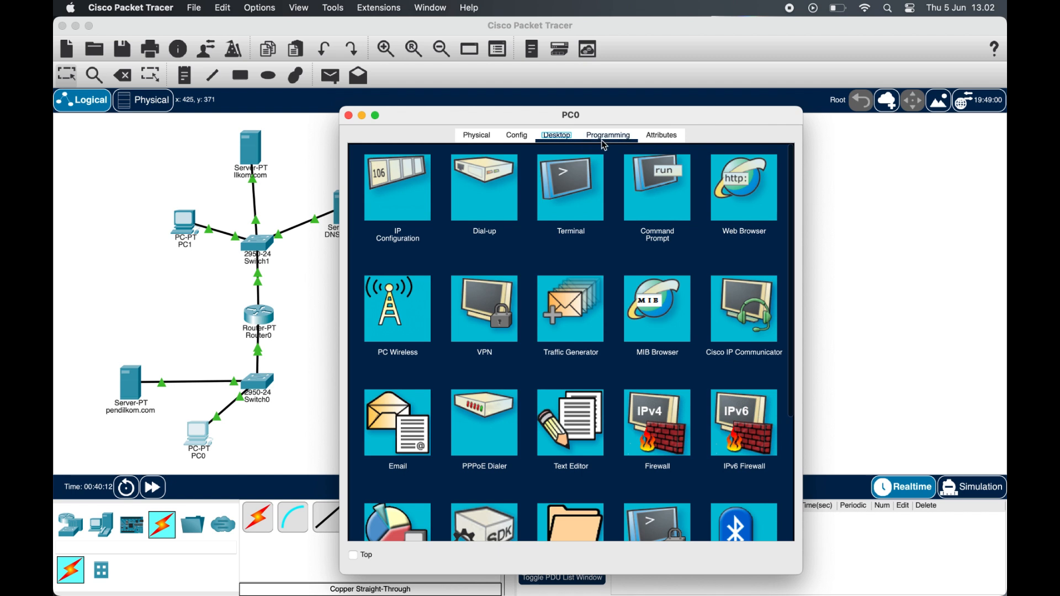
{"action": "left_click", "coordinate": [645, 197]}
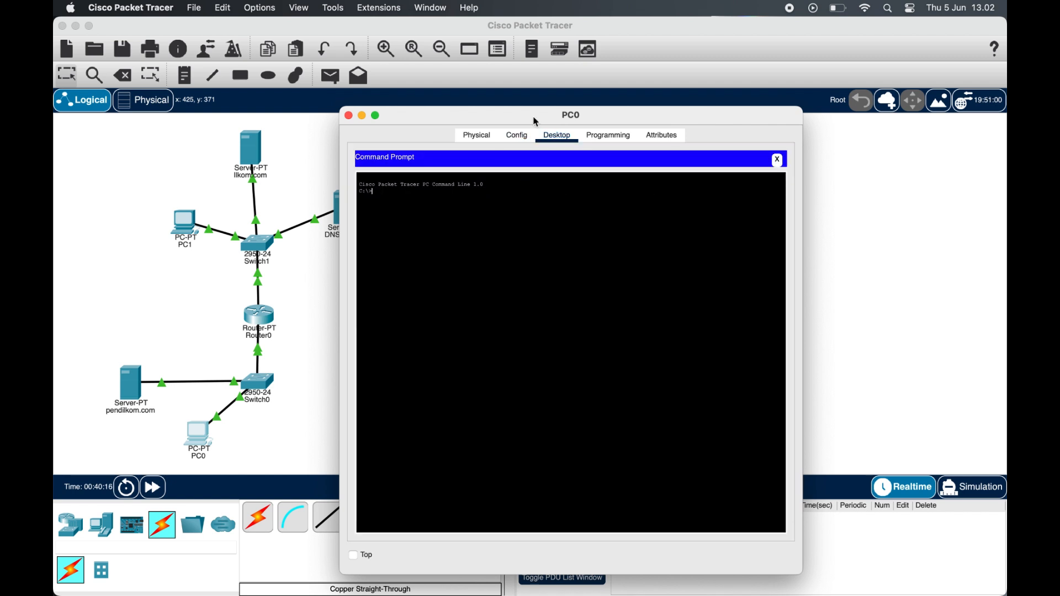
{"action": "left_click_drag", "start_coordinate": [536, 122], "coordinate": [592, 104]}
{"action": "type", "text": "p"}
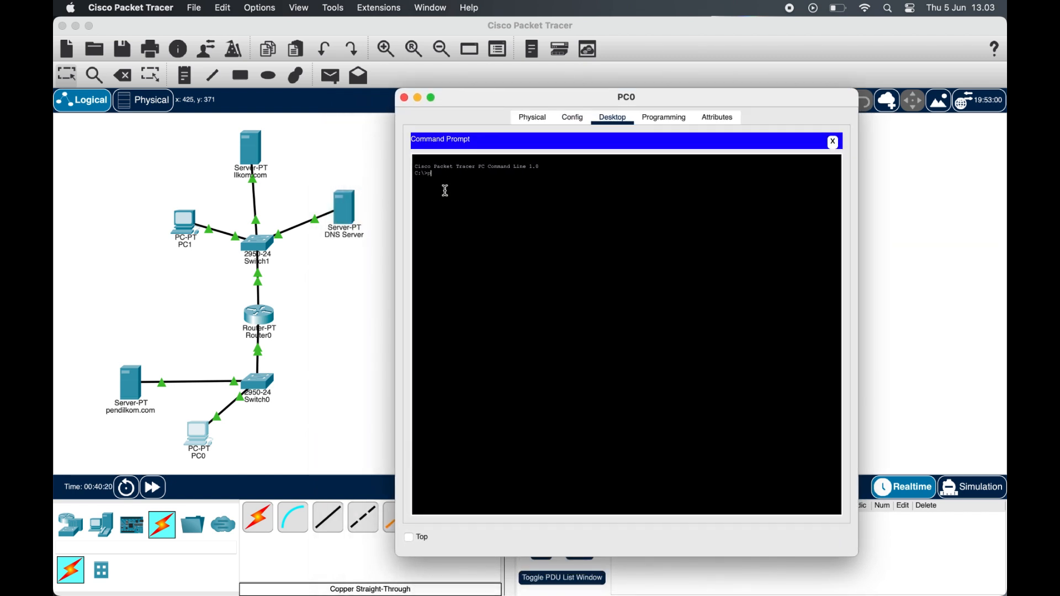
{"action": "type", "text": "ing 10.0.0.2"}
{"action": "key", "text": "Return"}
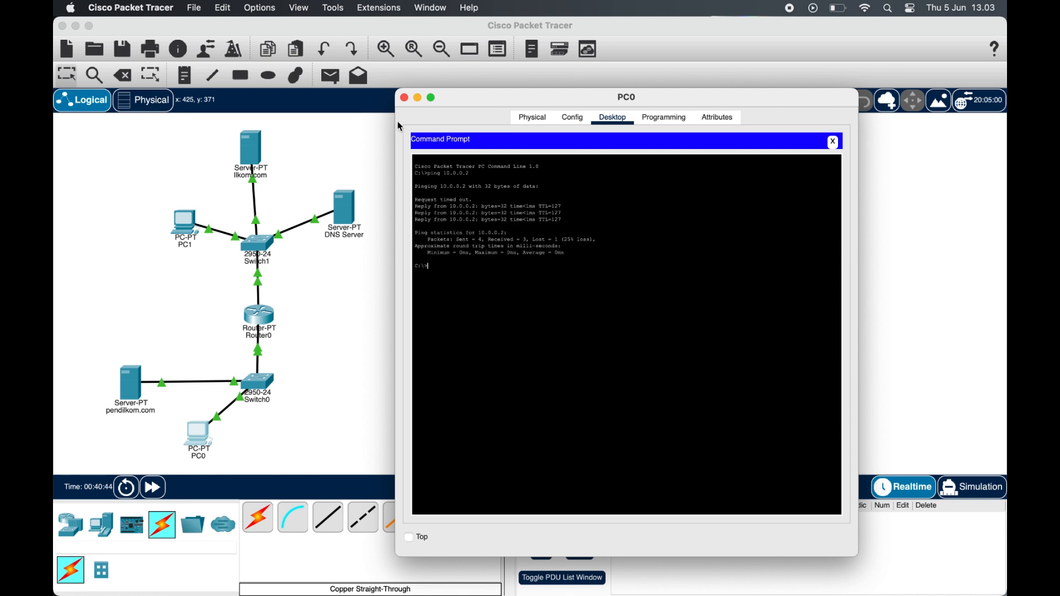
{"action": "left_click", "coordinate": [404, 98]}
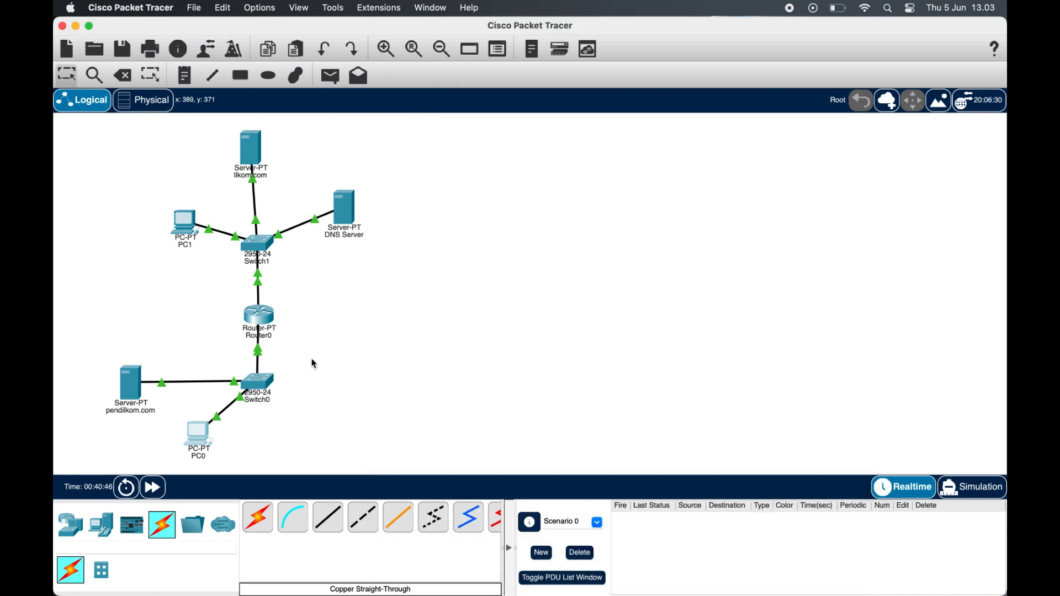
- Ping 192.168.1.2 from PC1's Command Prompt to test the connection to PC0
{"action": "left_click", "coordinate": [189, 223]}
{"action": "left_click", "coordinate": [557, 136]}
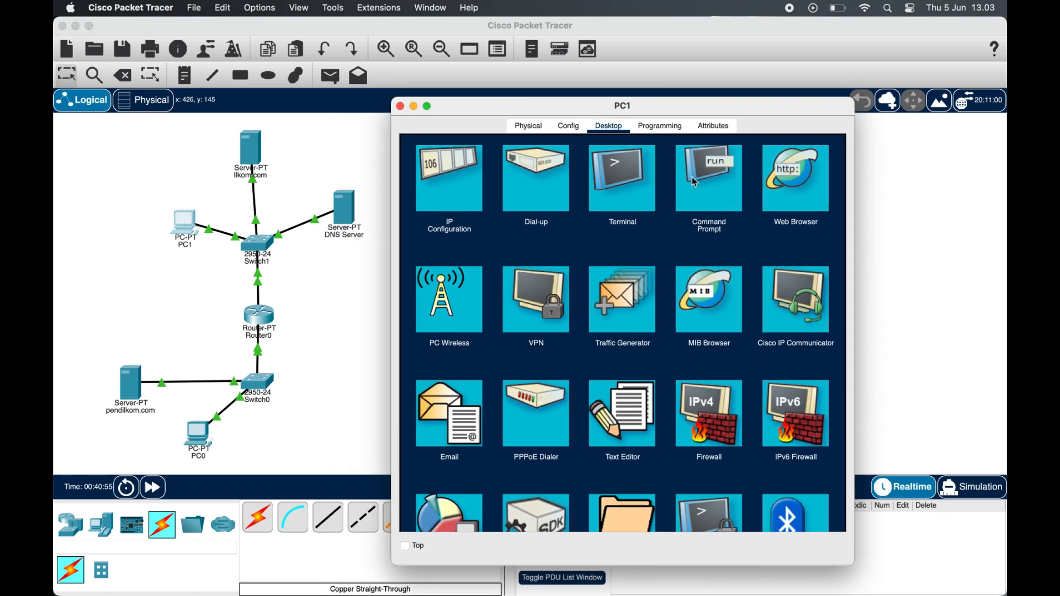
{"action": "left_click", "coordinate": [691, 172]}
{"action": "type", "text": "ping"}
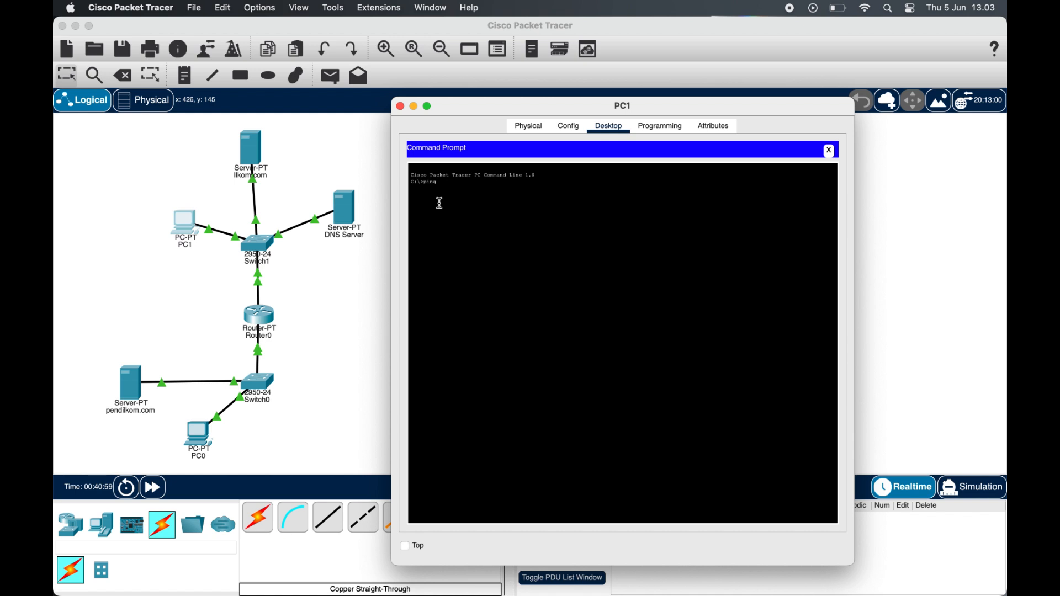
{"action": "type", "text": " 192.168.1.2"}
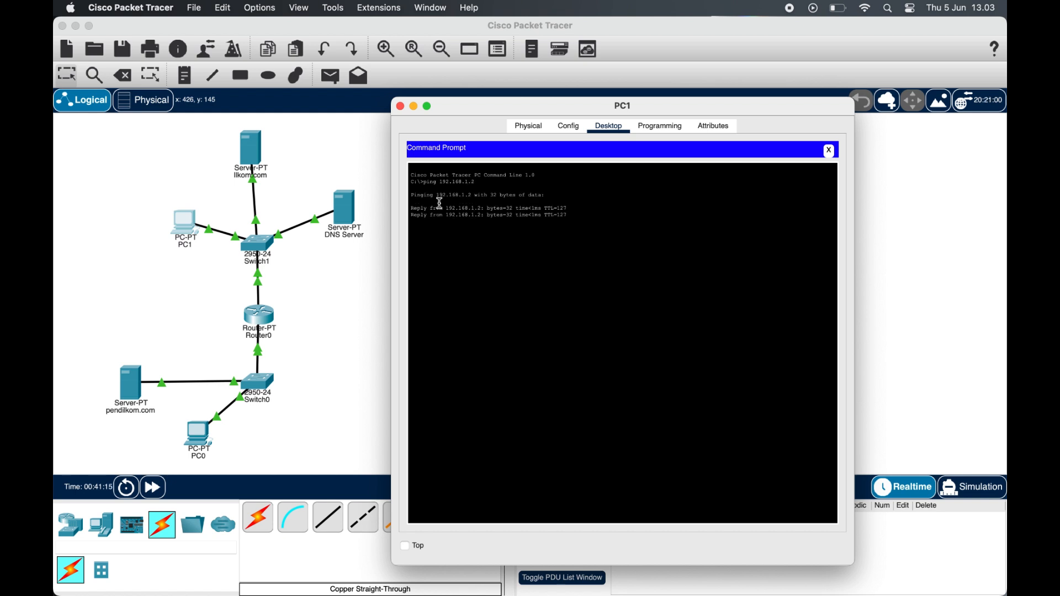
- Open ilkom.com in PC1's Web Browser to test access to the web server, and close PC1's window
{"action": "left_click", "coordinate": [400, 106]}
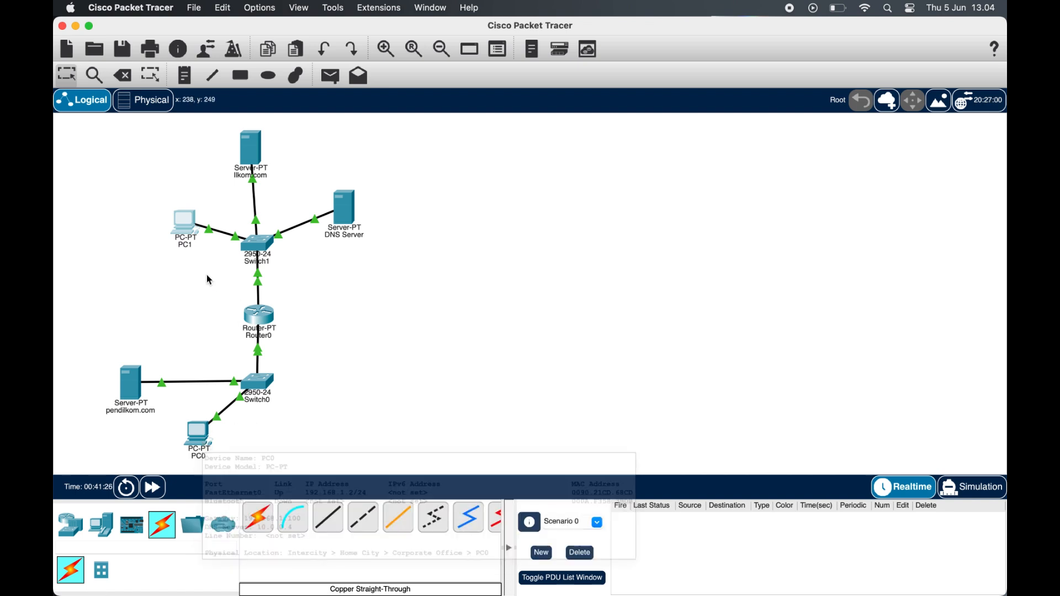
{"action": "left_click", "coordinate": [187, 229]}
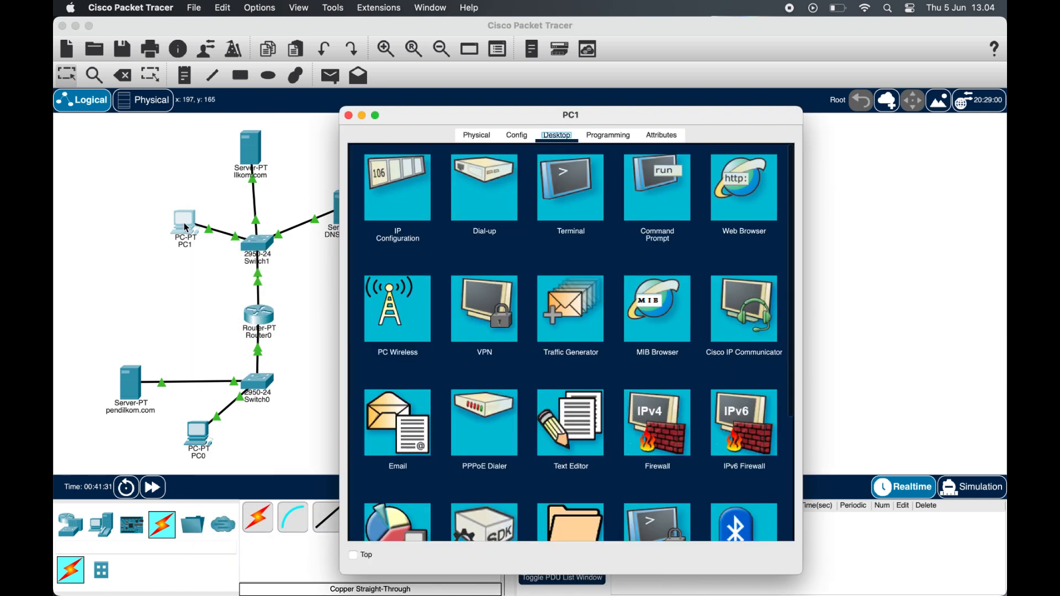
{"action": "left_click", "coordinate": [746, 204]}
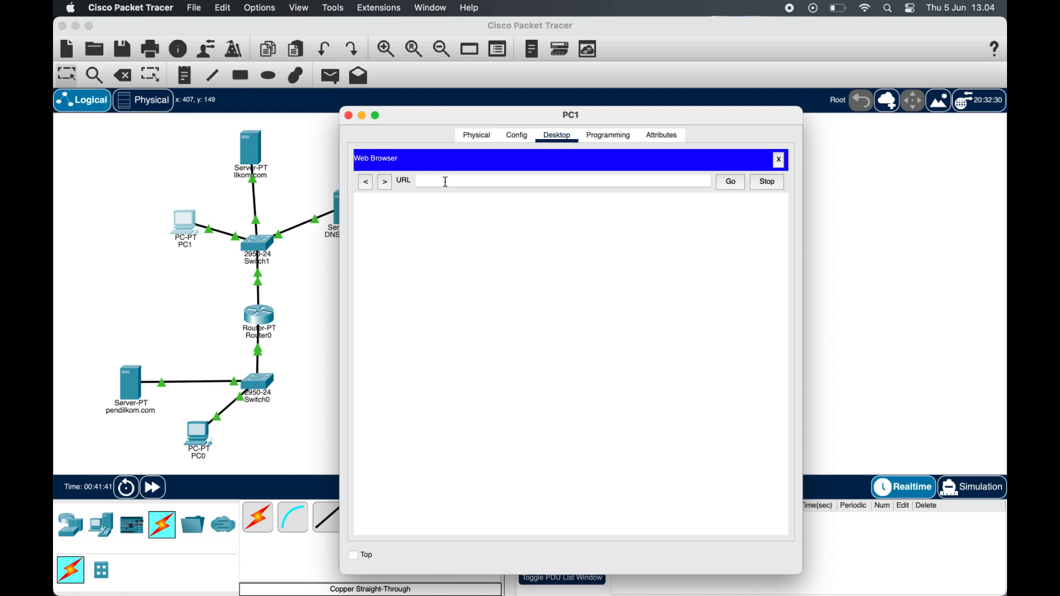
{"action": "type", "text": "Ilkom.com"}
{"action": "left_click", "coordinate": [734, 181]}
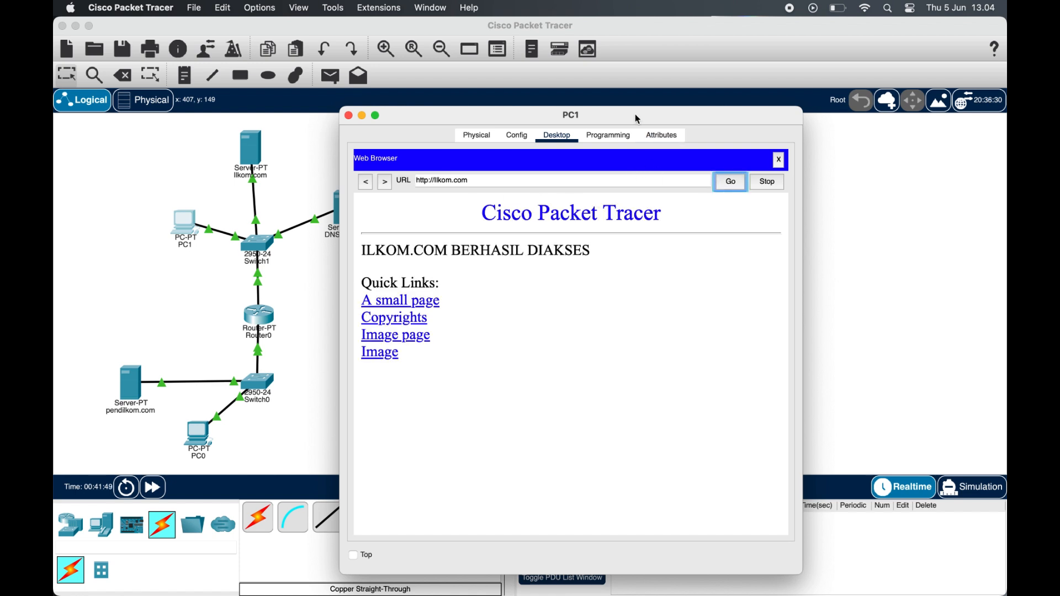
{"action": "left_click_drag", "start_coordinate": [635, 115], "coordinate": [692, 99]}
{"action": "left_click", "coordinate": [405, 101]}
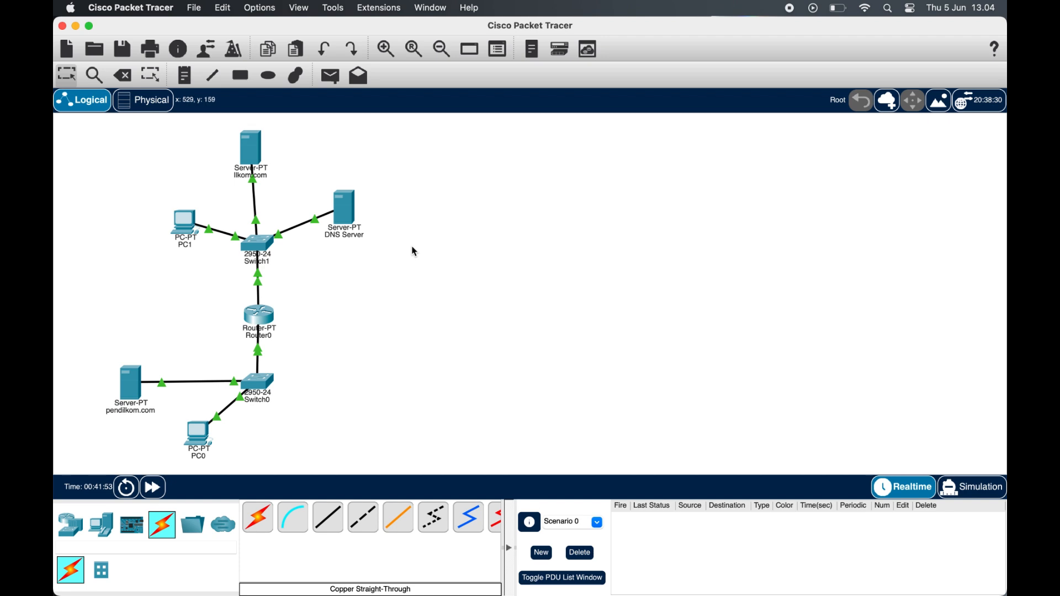
- Open pendilkom.com in PC0's Web Browser to test access to the web server
{"action": "left_click", "coordinate": [204, 440]}
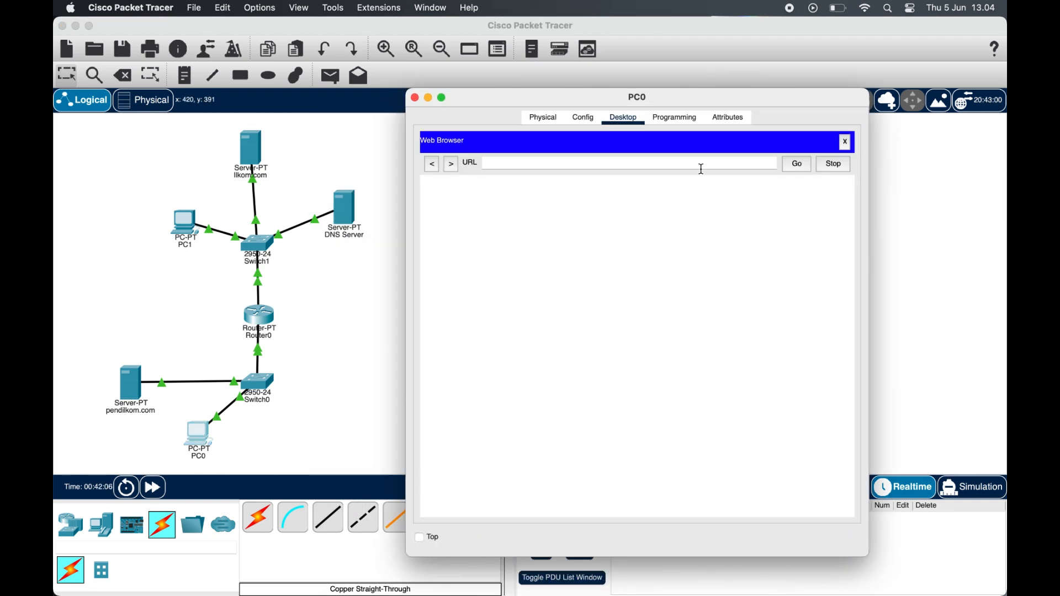
{"action": "left_click", "coordinate": [492, 166]}
{"action": "type", "text": "pelndilkom.com"}
{"action": "left_click", "coordinate": [797, 165]}
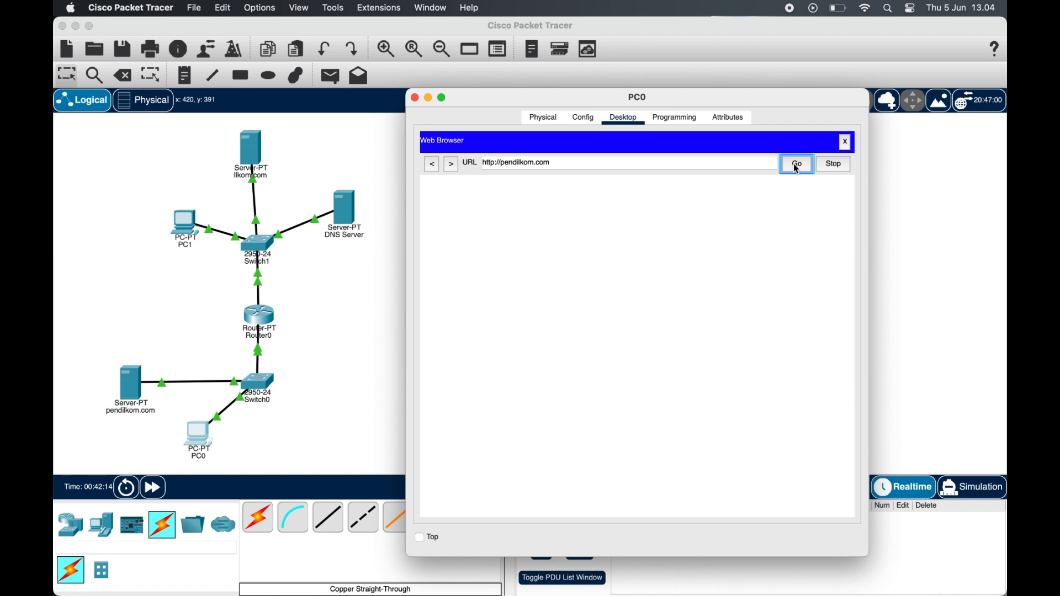